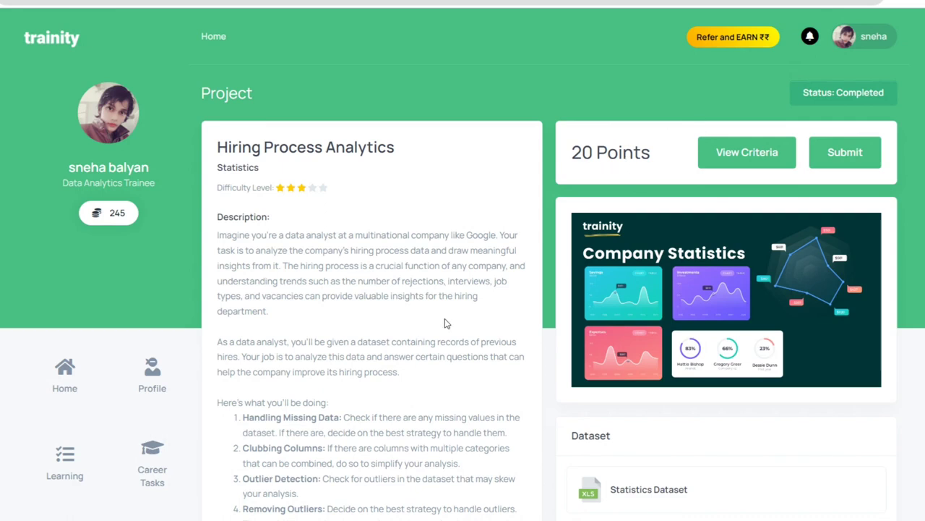
Step: Read the Hiring Process Analytics project brief, covering its description, dataset, analysis tasks, report sections and hyperlink instructions
{"action": "scroll", "coordinate": [445, 319], "scroll_direction": "down", "scroll_amount": 1}
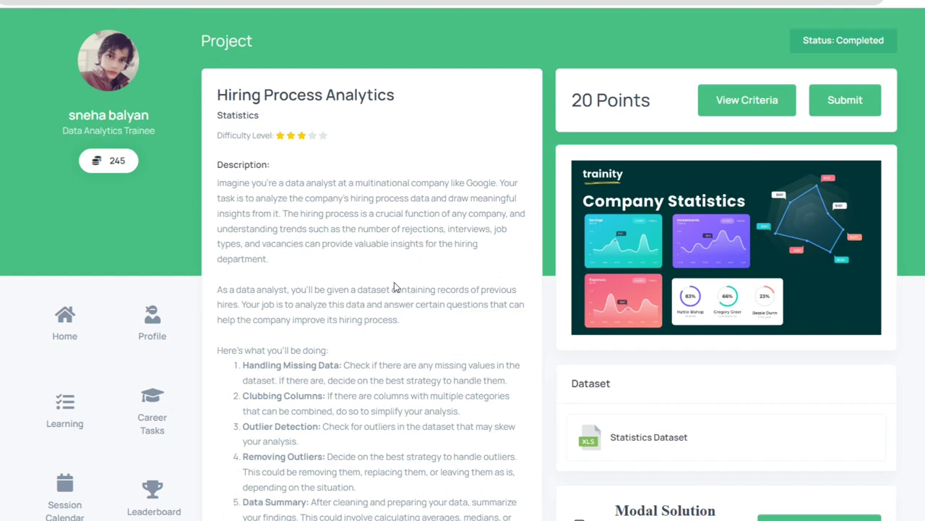
{"action": "scroll", "coordinate": [396, 288], "scroll_direction": "down", "scroll_amount": 1}
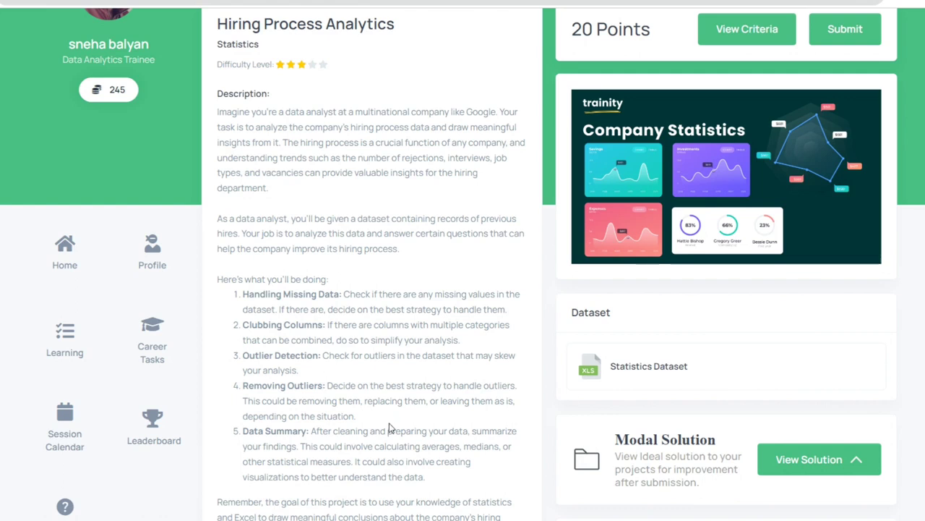
{"action": "scroll", "coordinate": [391, 427], "scroll_direction": "down", "scroll_amount": 2}
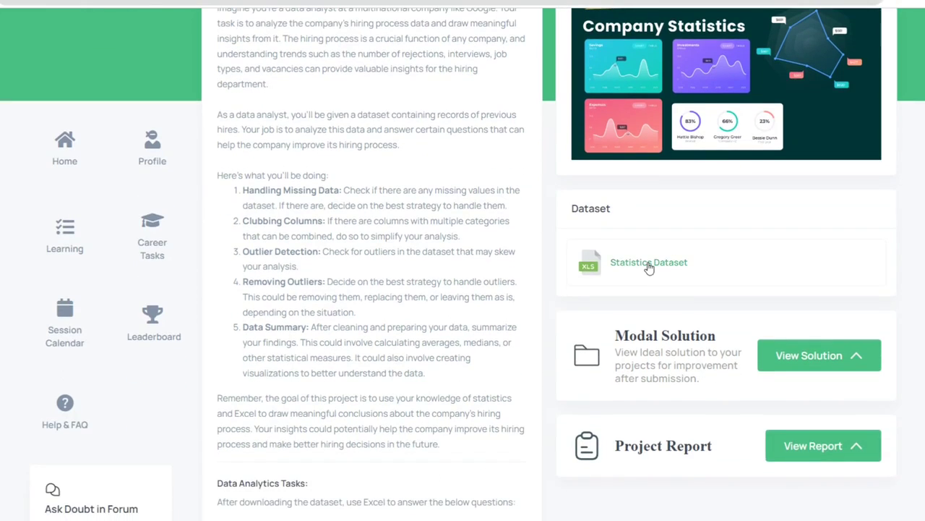
{"action": "scroll", "coordinate": [470, 320], "scroll_direction": "down", "scroll_amount": 3}
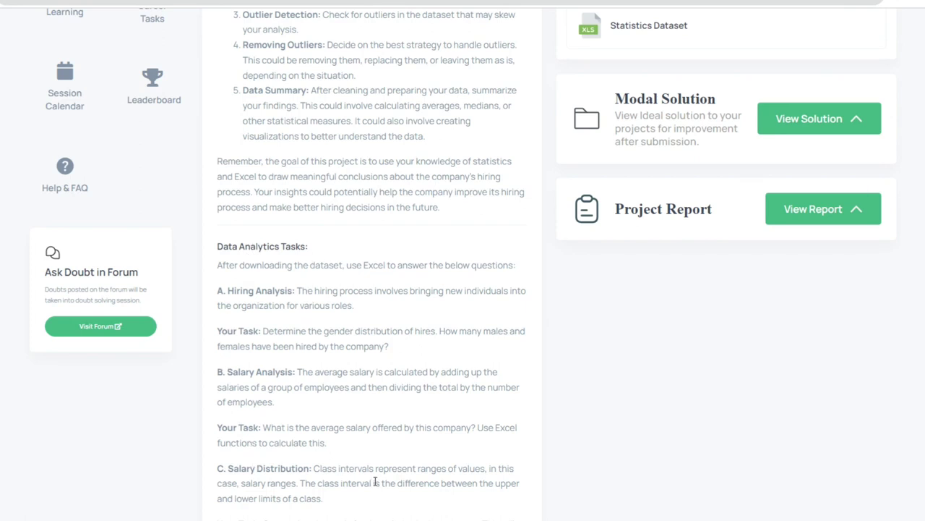
{"action": "scroll", "coordinate": [375, 481], "scroll_direction": "down", "scroll_amount": 4}
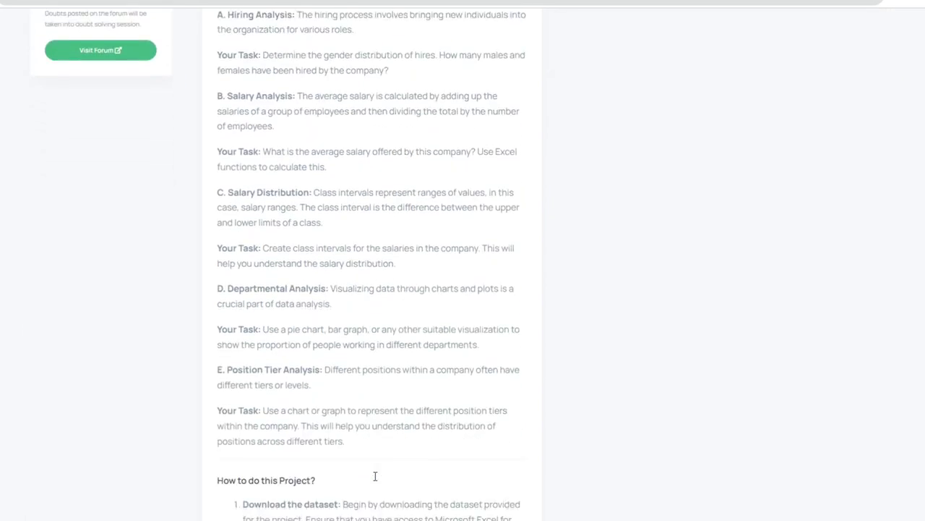
{"action": "scroll", "coordinate": [375, 476], "scroll_direction": "down", "scroll_amount": 2}
{"action": "scroll", "coordinate": [375, 480], "scroll_direction": "down", "scroll_amount": 2}
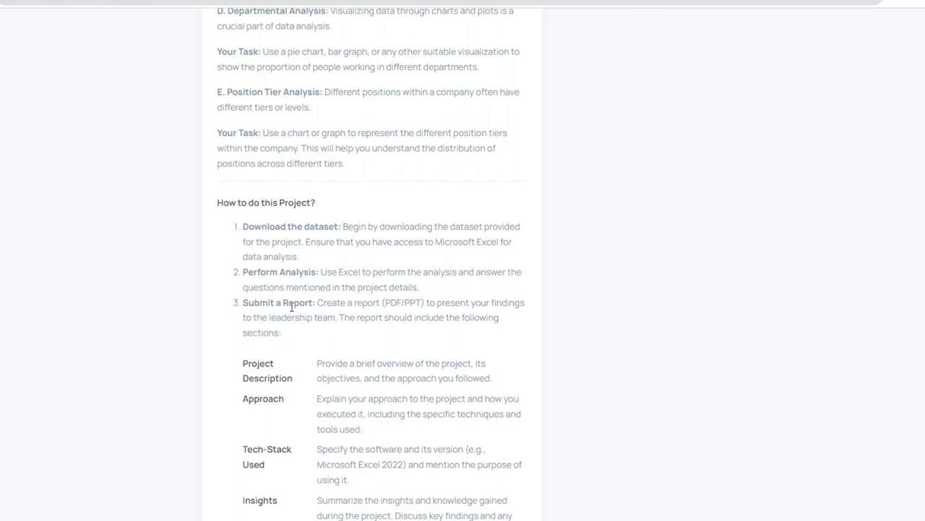
{"action": "scroll", "coordinate": [291, 306], "scroll_direction": "down", "scroll_amount": 2}
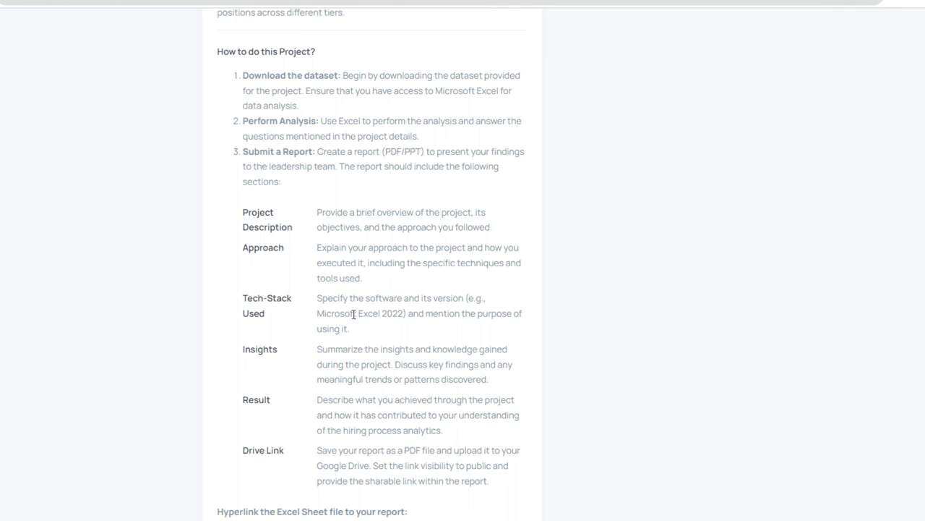
{"action": "scroll", "coordinate": [353, 313], "scroll_direction": "down", "scroll_amount": 3}
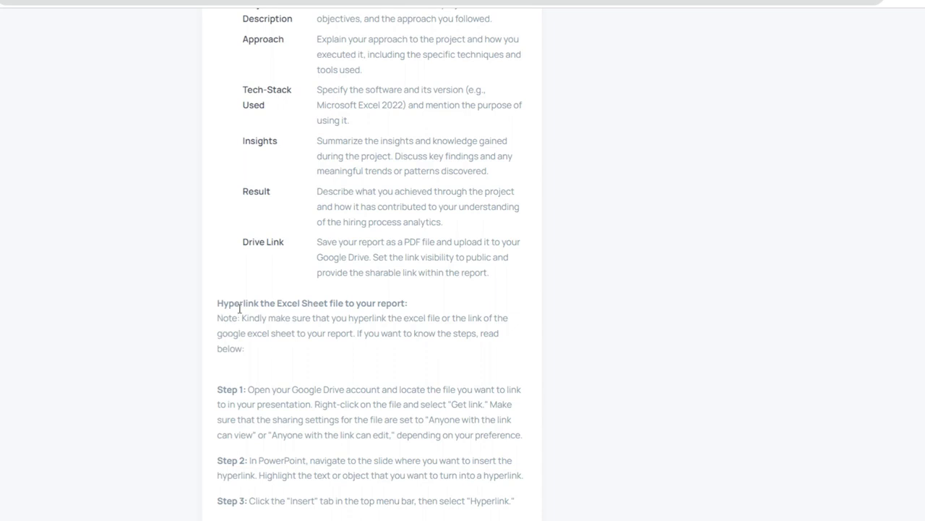
{"action": "scroll", "coordinate": [306, 375], "scroll_direction": "down", "scroll_amount": 3}
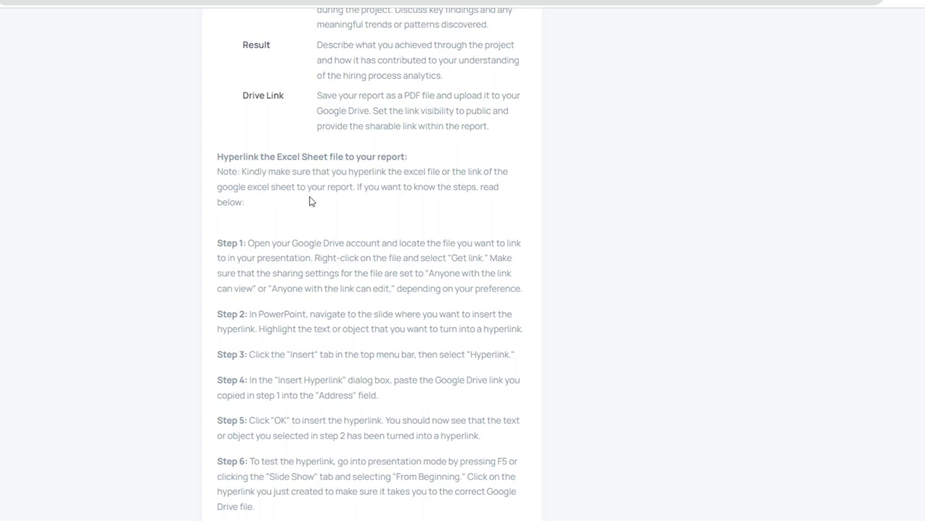
Step: Open the project's submission form and view its Drive Link field and the list of selectable project names
{"action": "scroll", "coordinate": [310, 201], "scroll_direction": "up", "scroll_amount": 15}
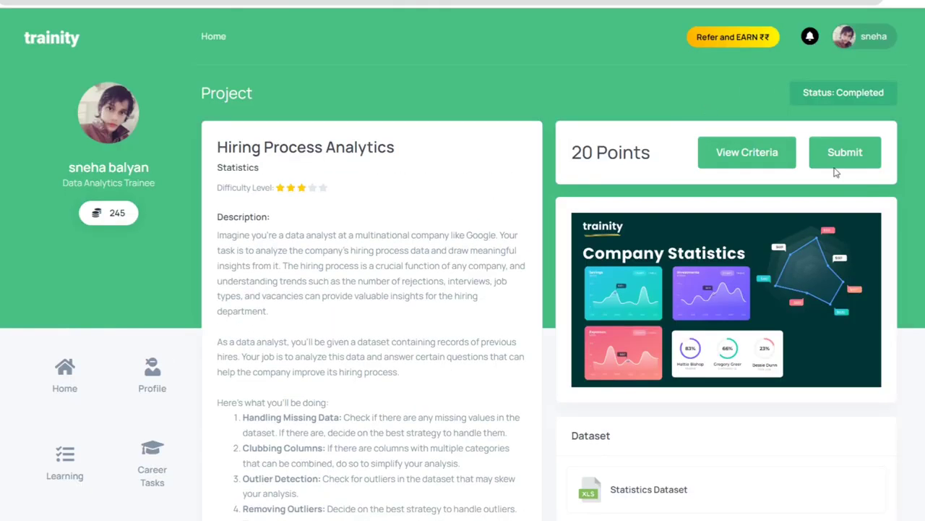
{"action": "left_click", "coordinate": [847, 159]}
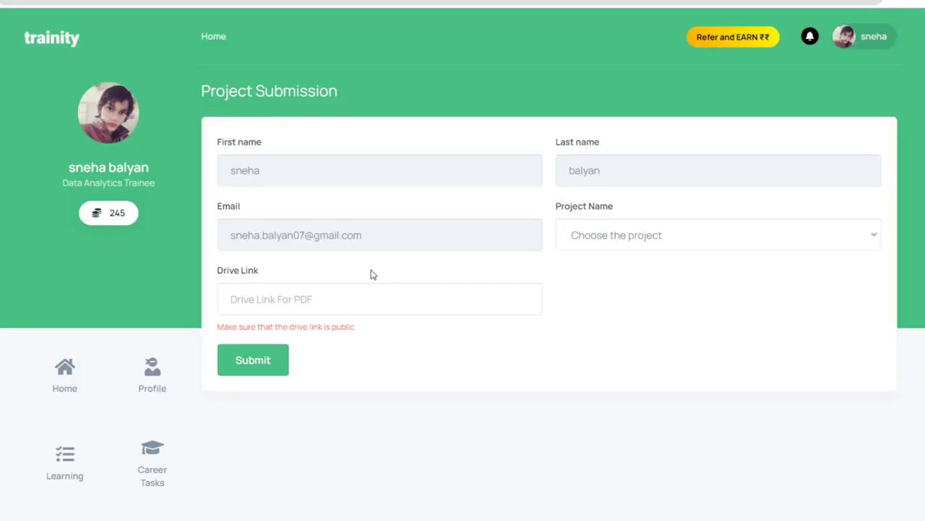
{"action": "left_click", "coordinate": [249, 300]}
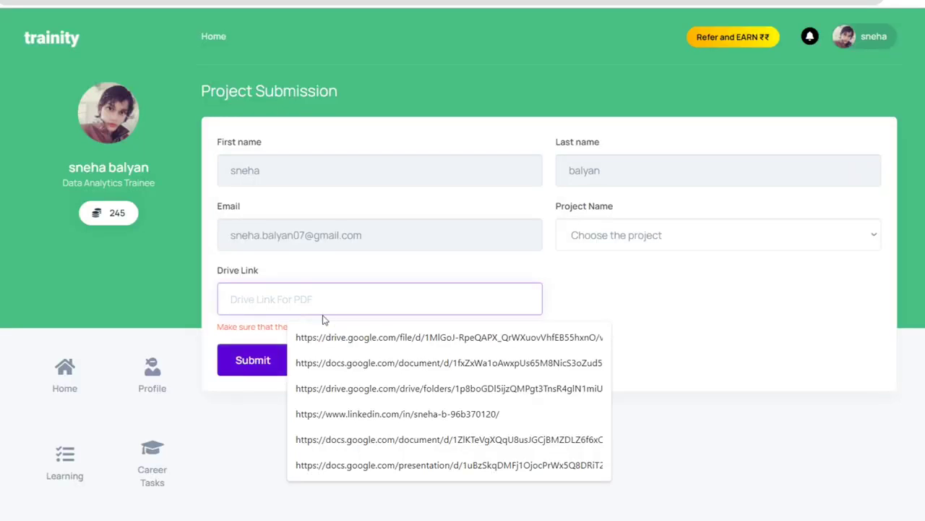
{"action": "left_click", "coordinate": [646, 244]}
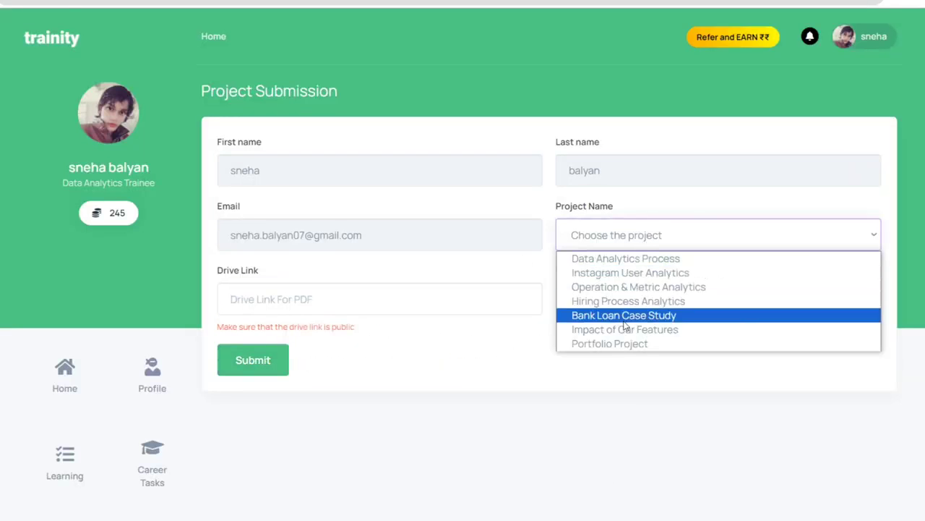
Step: Leave the submission form without choosing a project and go to the home dashboard to view the training progress
{"action": "left_click", "coordinate": [62, 385]}
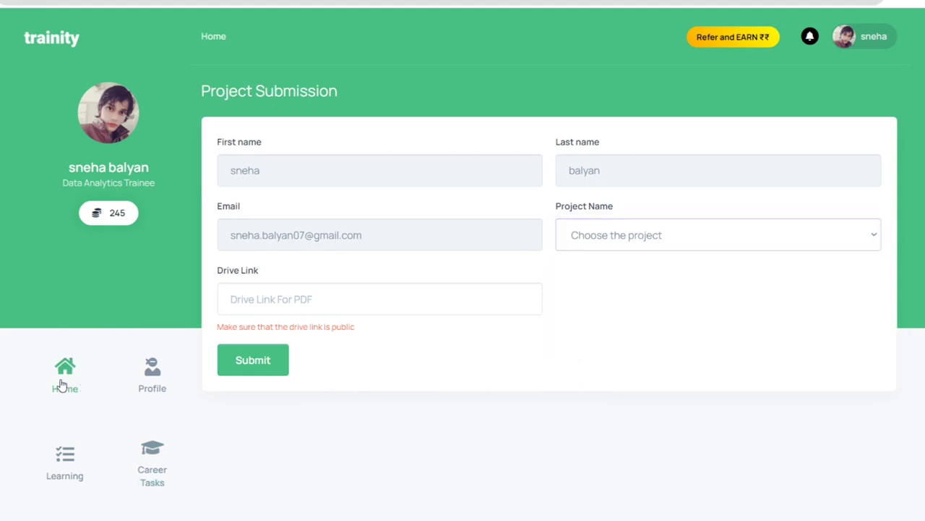
{"action": "left_click", "coordinate": [61, 385]}
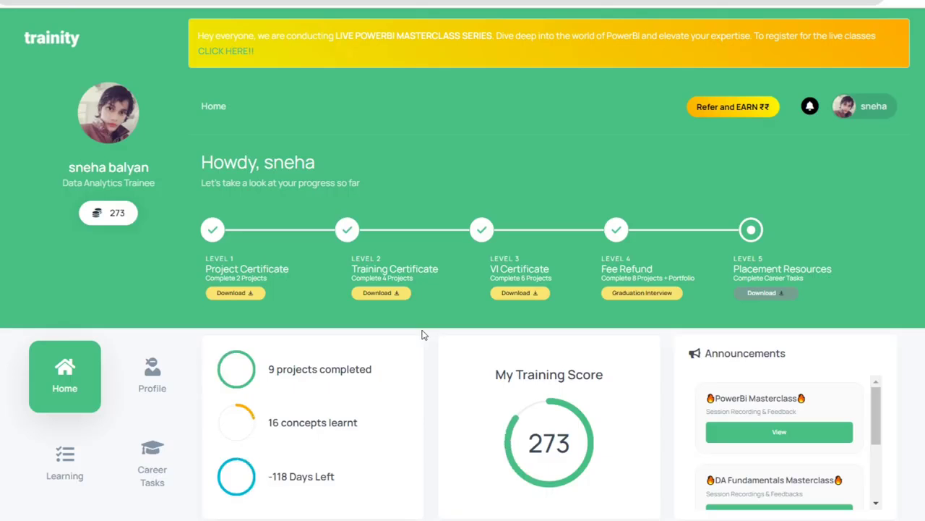
{"action": "scroll", "coordinate": [423, 427], "scroll_direction": "down", "scroll_amount": 1}
{"action": "scroll", "coordinate": [424, 427], "scroll_direction": "down", "scroll_amount": 4}
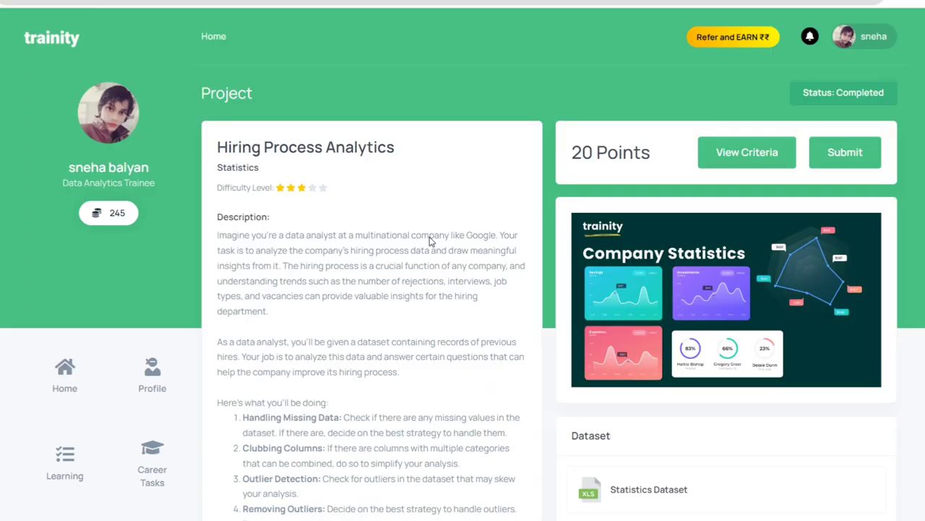
Step: Review the Hiring Process Analytics tasks A to E and the instructions on how to do the project
{"action": "scroll", "coordinate": [430, 242], "scroll_direction": "down", "scroll_amount": 5}
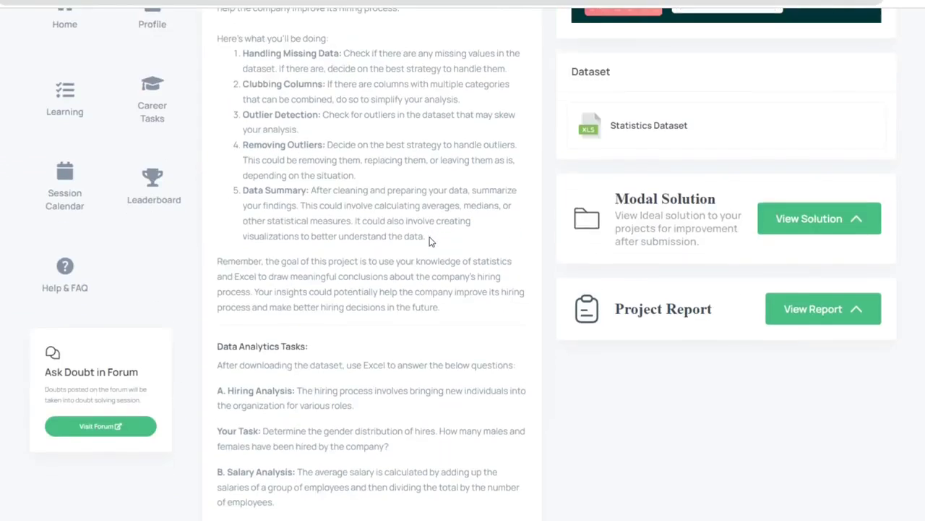
{"action": "scroll", "coordinate": [429, 241], "scroll_direction": "down", "scroll_amount": 4}
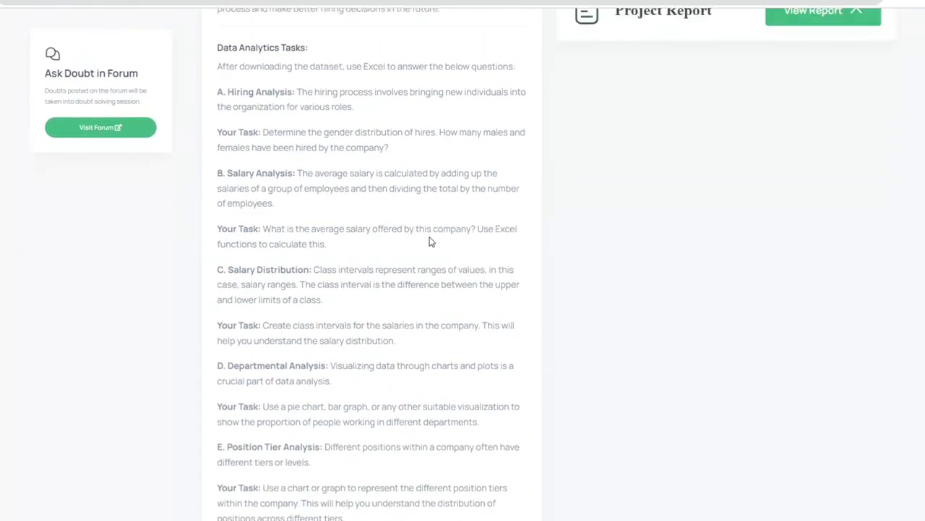
{"action": "scroll", "coordinate": [430, 242], "scroll_direction": "up", "scroll_amount": 1}
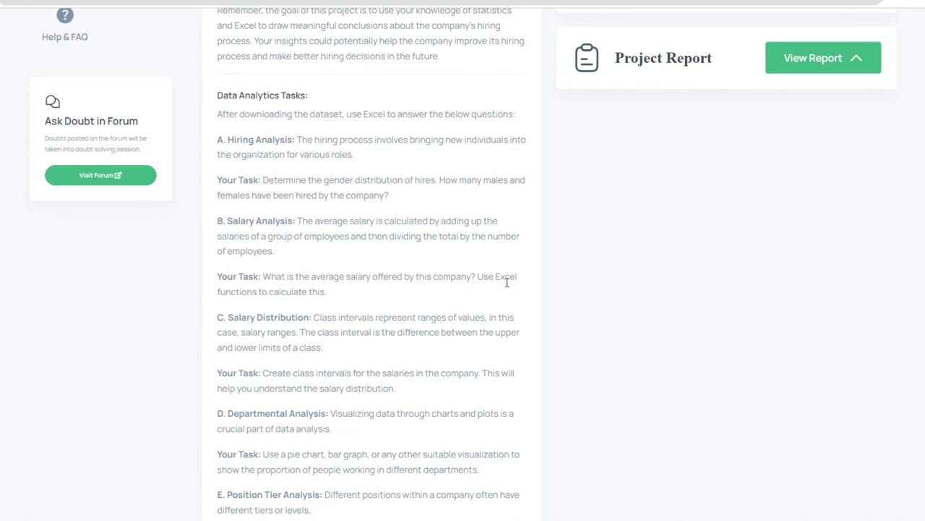
{"action": "scroll", "coordinate": [342, 385], "scroll_direction": "down", "scroll_amount": 1}
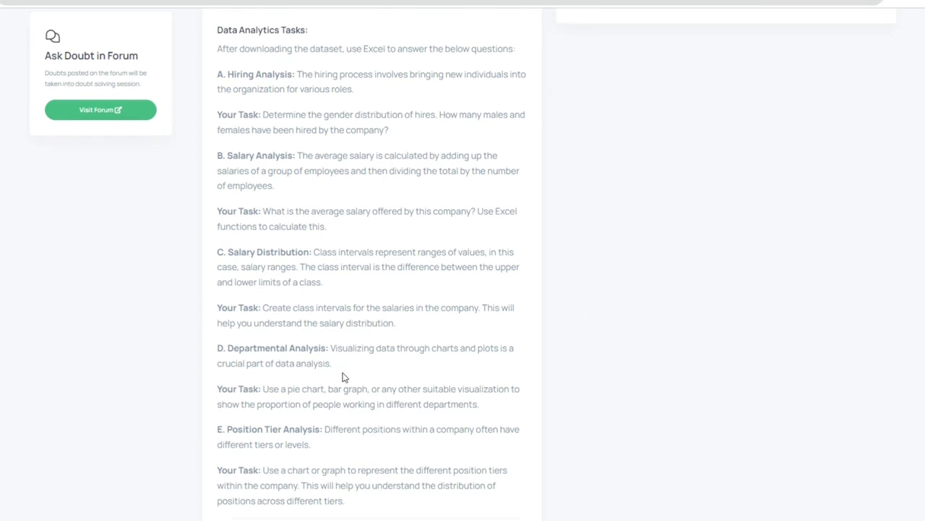
{"action": "scroll", "coordinate": [344, 376], "scroll_direction": "down", "scroll_amount": 1}
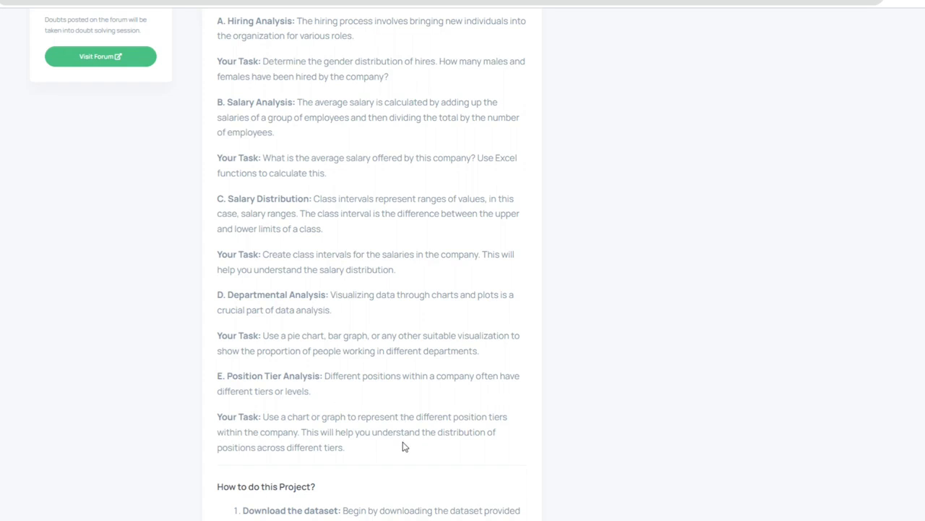
{"action": "scroll", "coordinate": [404, 447], "scroll_direction": "down", "scroll_amount": 3}
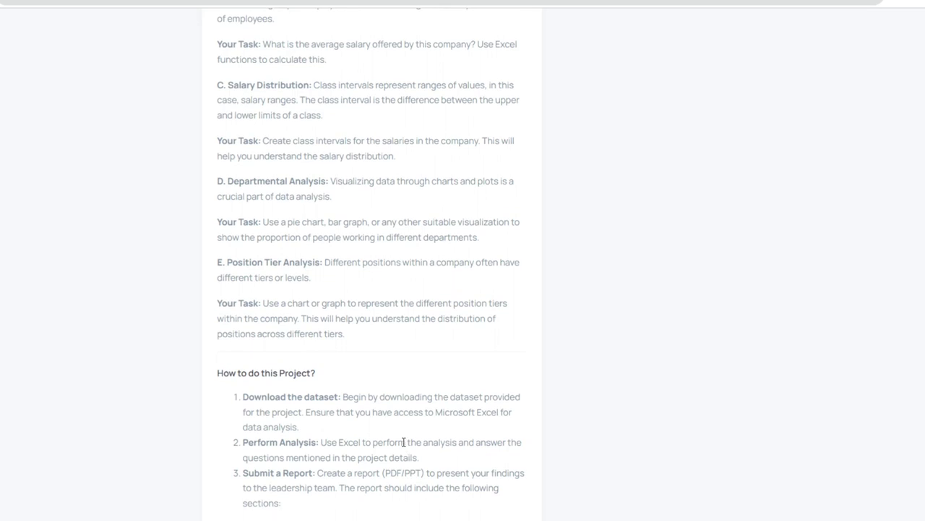
{"action": "scroll", "coordinate": [403, 442], "scroll_direction": "down", "scroll_amount": 2}
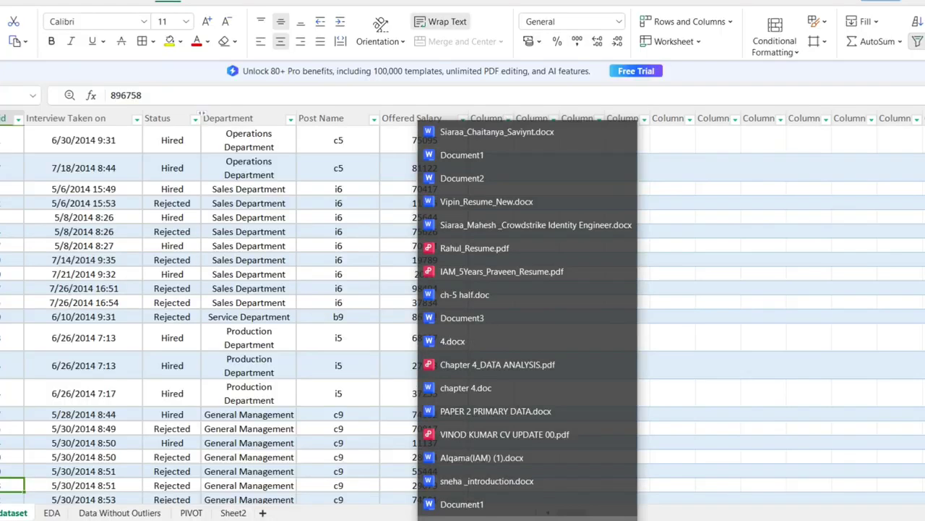
Step: Switch to the hiring workbook in WPS Spreadsheets and look through the dataset sheet's interview, status, department, post and salary records
{"action": "left_click", "coordinate": [529, 519]}
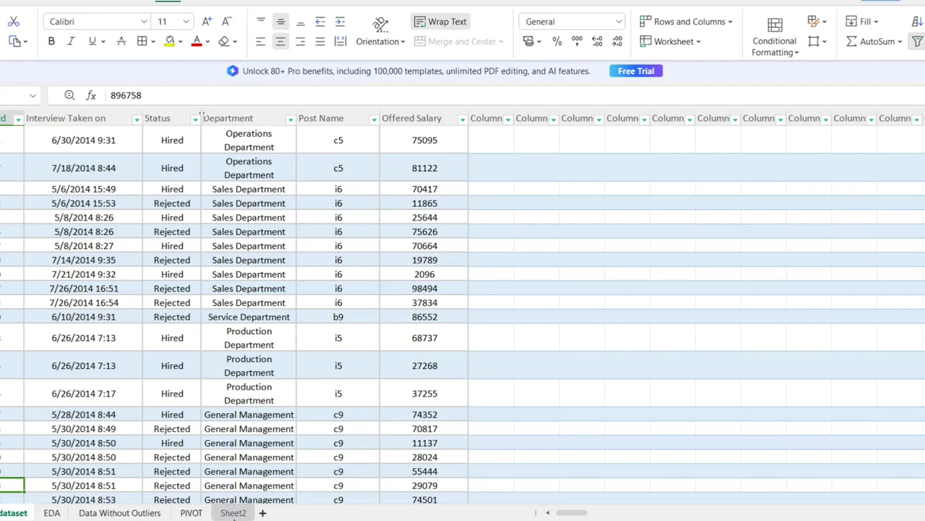
{"action": "left_click", "coordinate": [295, 416]}
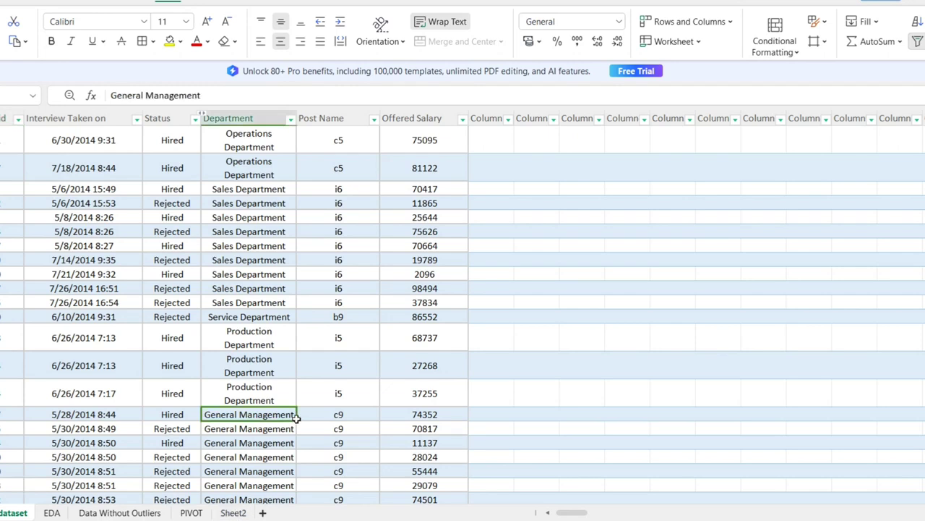
{"action": "scroll", "coordinate": [295, 418], "scroll_direction": "down", "scroll_amount": 10}
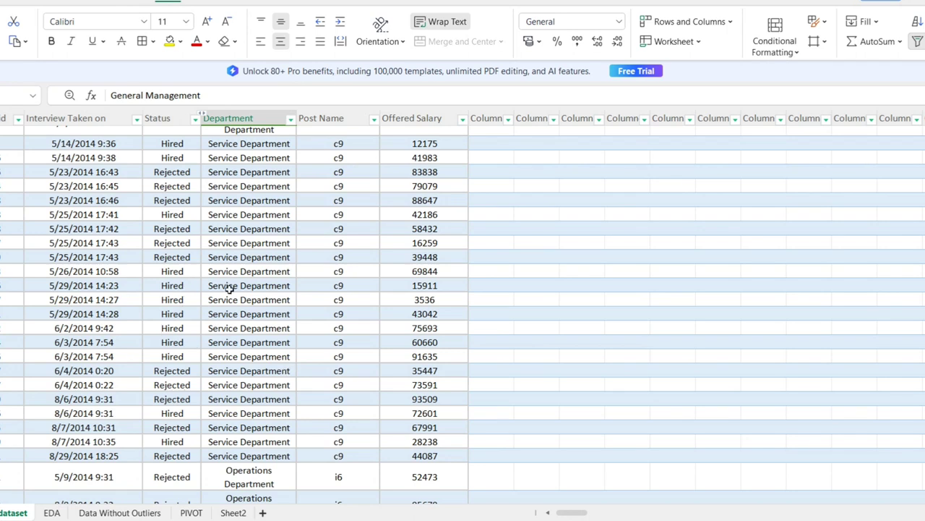
{"action": "scroll", "coordinate": [229, 288], "scroll_direction": "down", "scroll_amount": 15}
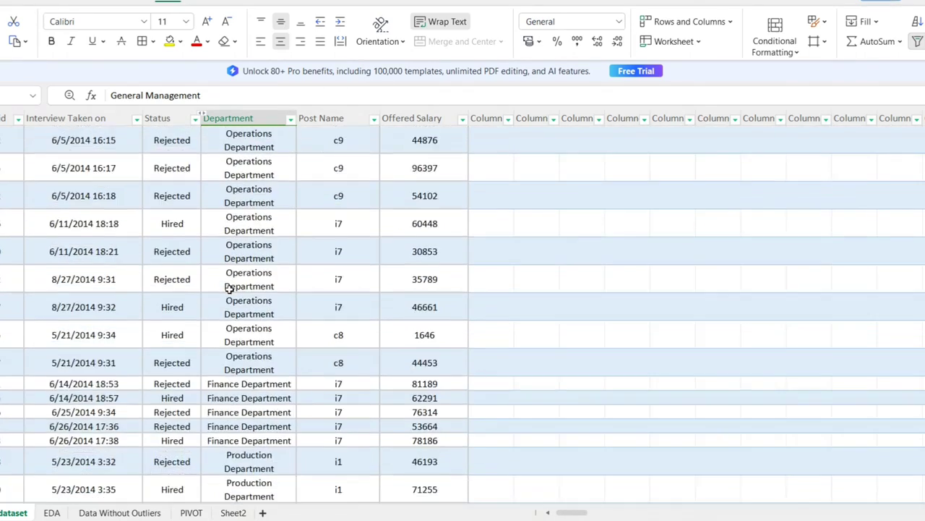
{"action": "scroll", "coordinate": [229, 288], "scroll_direction": "down", "scroll_amount": 15}
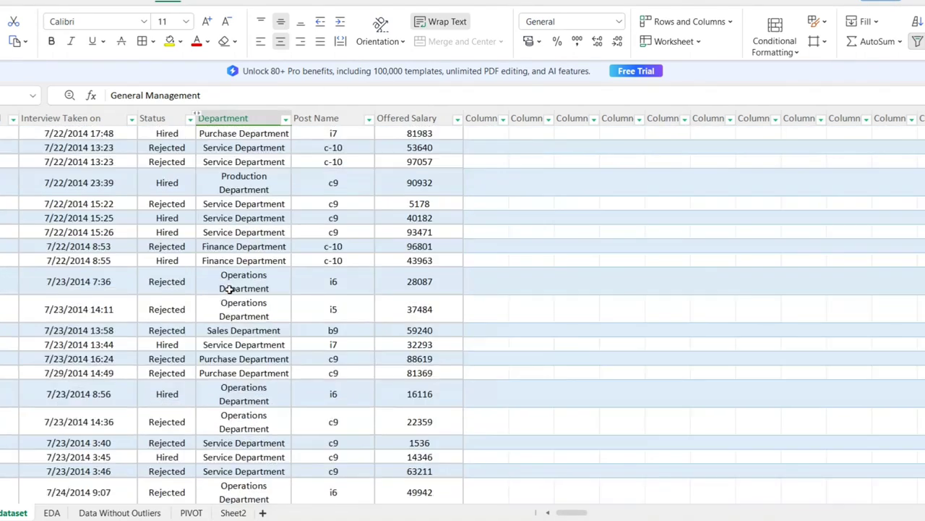
{"action": "scroll", "coordinate": [228, 288], "scroll_direction": "up", "scroll_amount": 10}
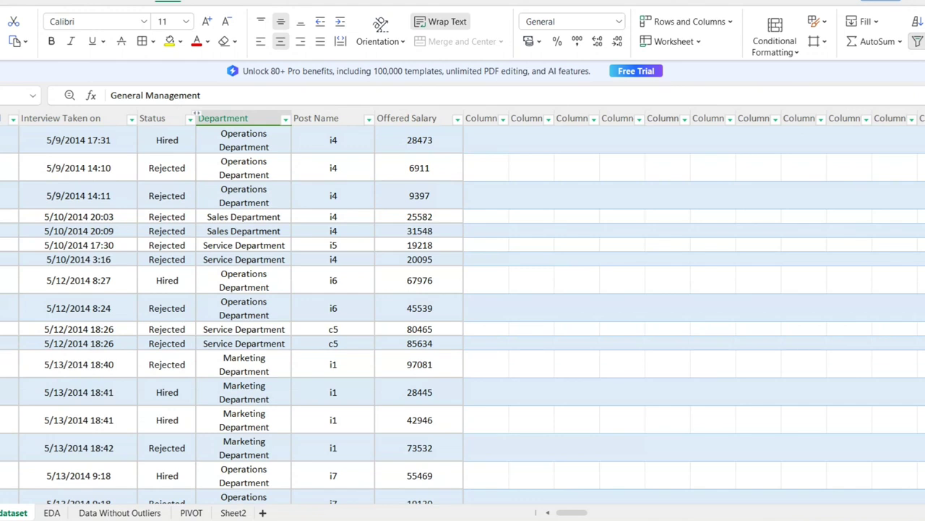
{"action": "key", "text": "ctrl+a"}
{"action": "left_click", "coordinate": [215, 1]}
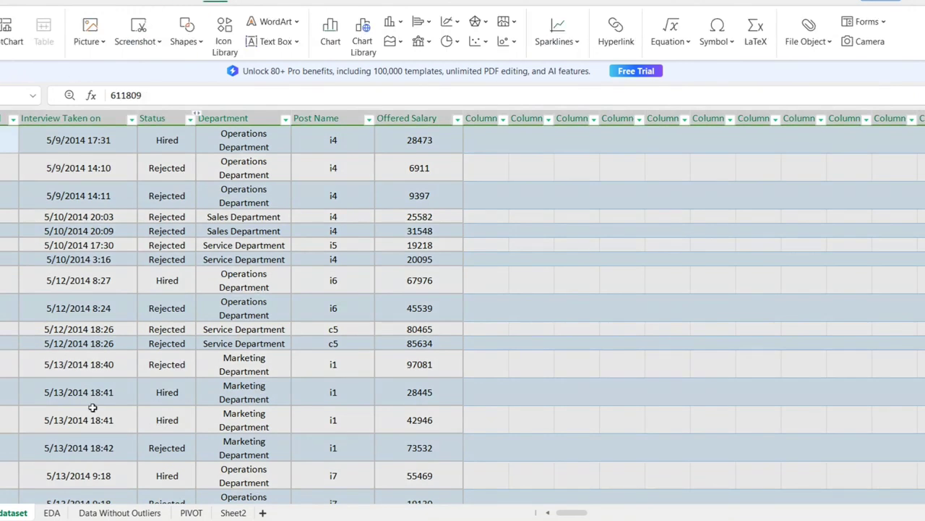
{"action": "left_click", "coordinate": [110, 383]}
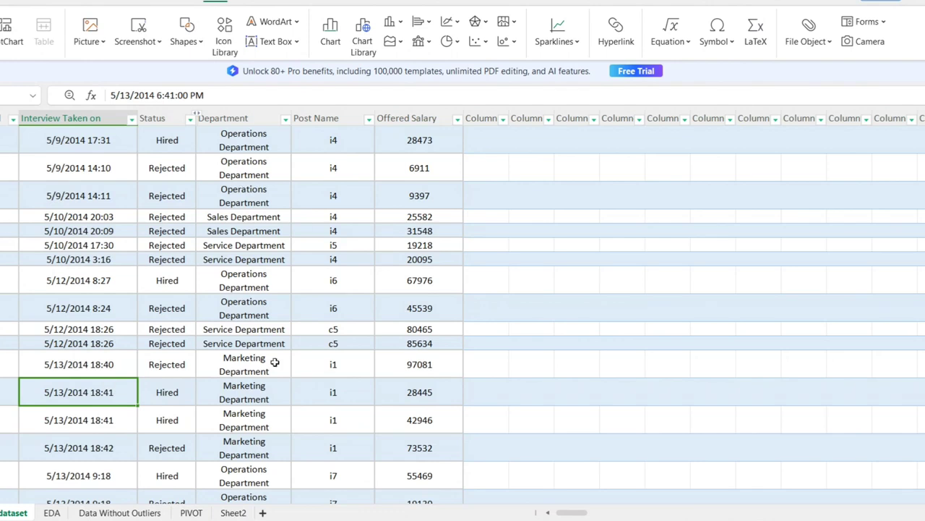
Step: Check the dataset's column headers, then open the EDA sheet and examine its record columns, missing-value notes and Offered Salary descriptive statistics
{"action": "scroll", "coordinate": [275, 362], "scroll_direction": "up", "scroll_amount": 5}
{"action": "scroll", "coordinate": [275, 362], "scroll_direction": "up", "scroll_amount": 10}
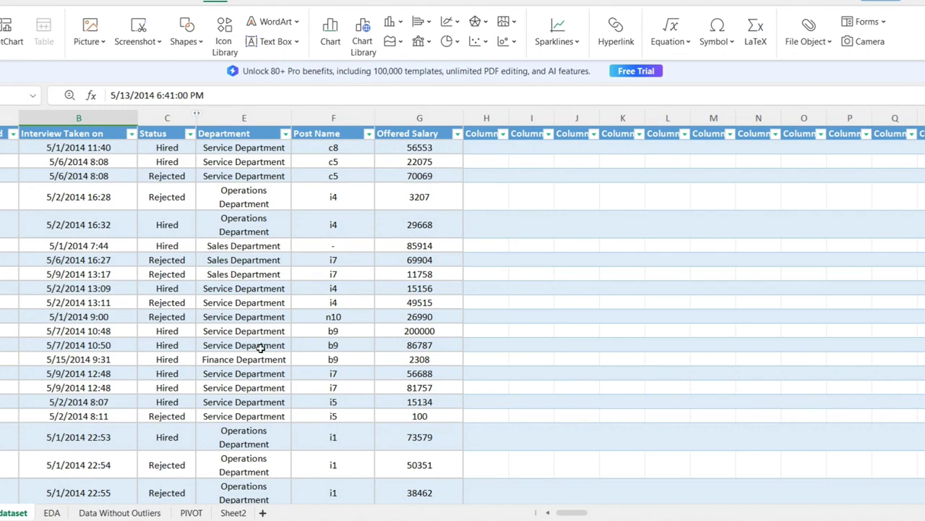
{"action": "left_click", "coordinate": [52, 514]}
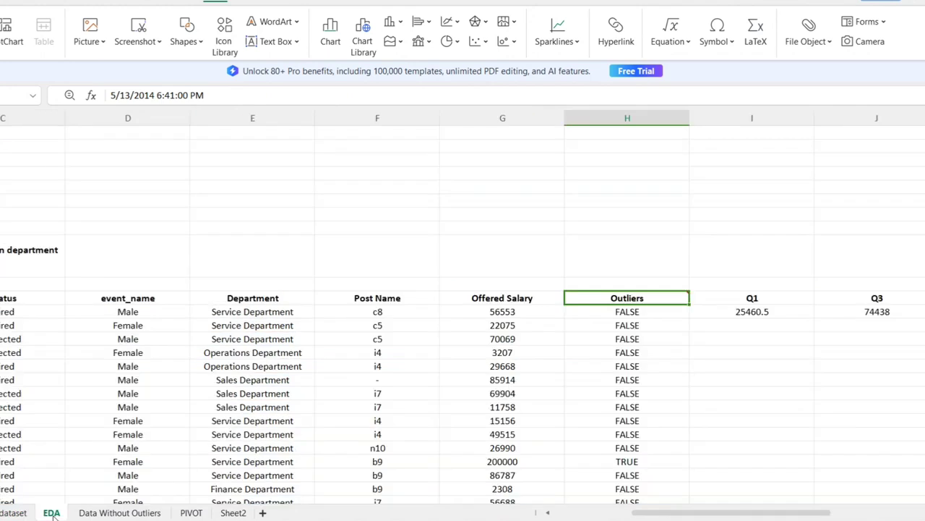
{"action": "key", "text": "ctrl+Left"}
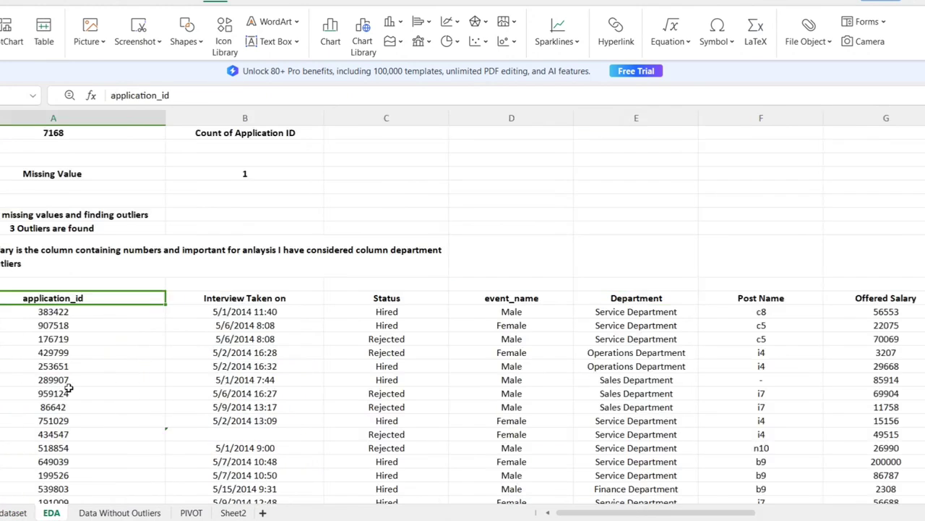
{"action": "scroll", "coordinate": [155, 272], "scroll_direction": "up", "scroll_amount": 6}
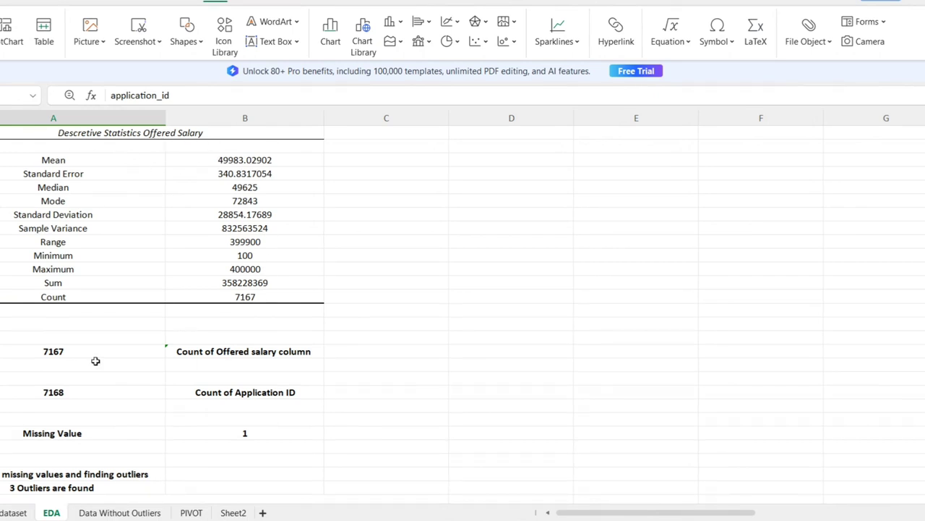
Step: Check the formulas behind the Offered Salary count and the missing value on the EDA sheet, and look over the records below
{"action": "left_click", "coordinate": [72, 355]}
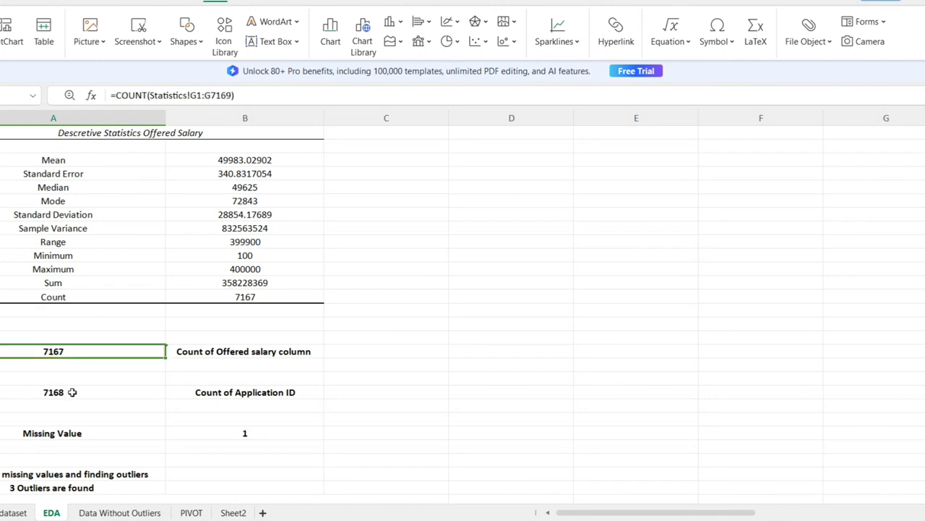
{"action": "left_click", "coordinate": [266, 430]}
{"action": "scroll", "coordinate": [266, 430], "scroll_direction": "down", "scroll_amount": 4}
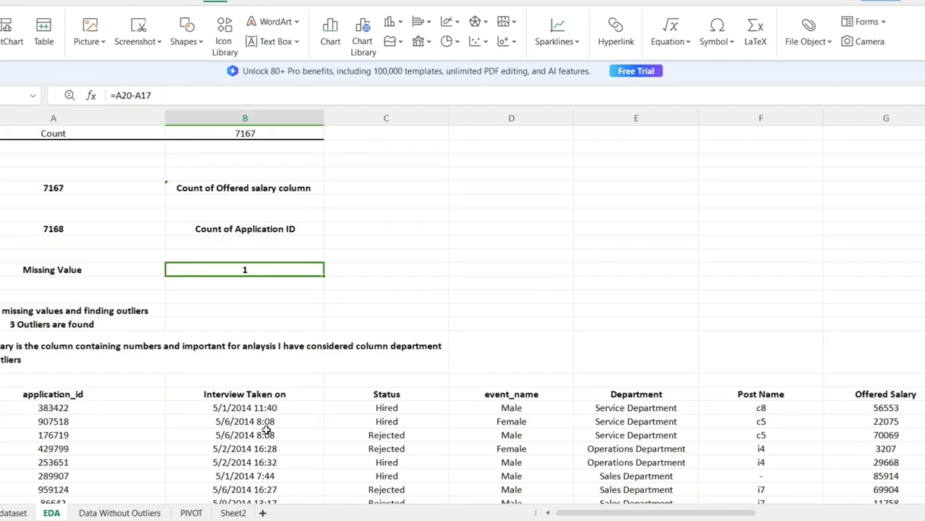
{"action": "scroll", "coordinate": [215, 437], "scroll_direction": "down", "scroll_amount": 5}
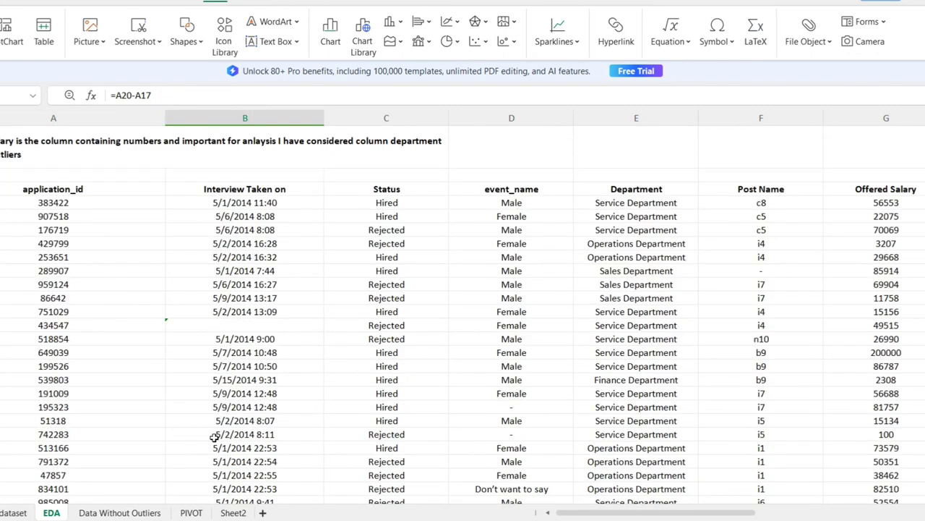
{"action": "scroll", "coordinate": [215, 437], "scroll_direction": "down", "scroll_amount": 4}
{"action": "scroll", "coordinate": [215, 436], "scroll_direction": "up", "scroll_amount": 4}
Step: Inspect the EDA record with the blank interview date and the table's header row
{"action": "left_click", "coordinate": [262, 325]}
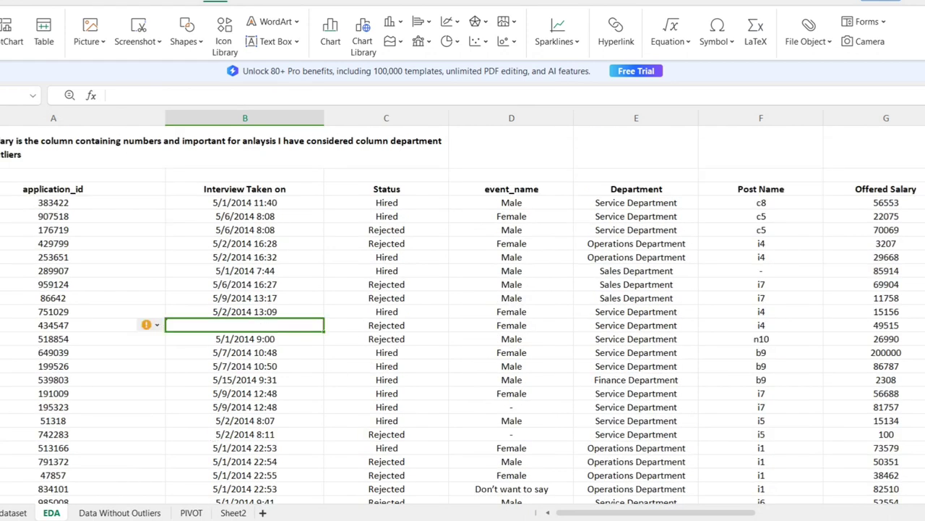
{"action": "left_click", "coordinate": [2, 325]}
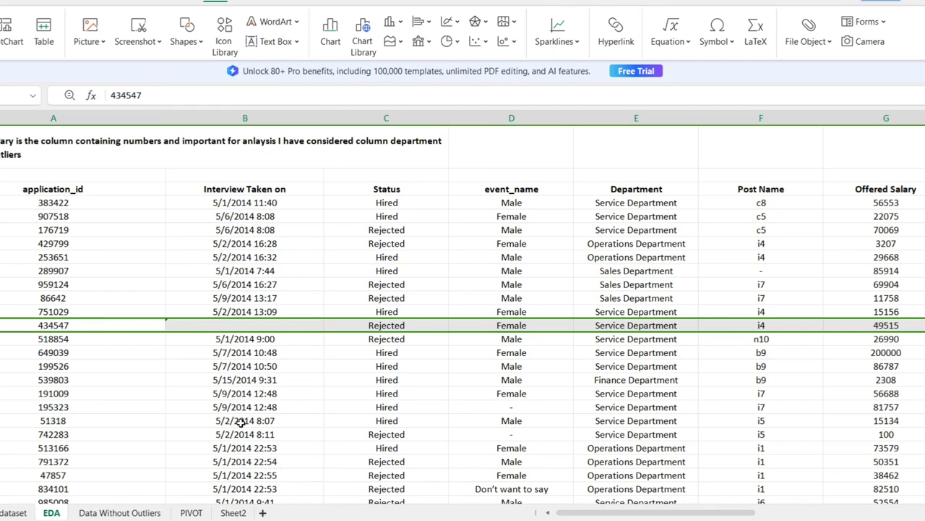
{"action": "left_click", "coordinate": [1, 189]}
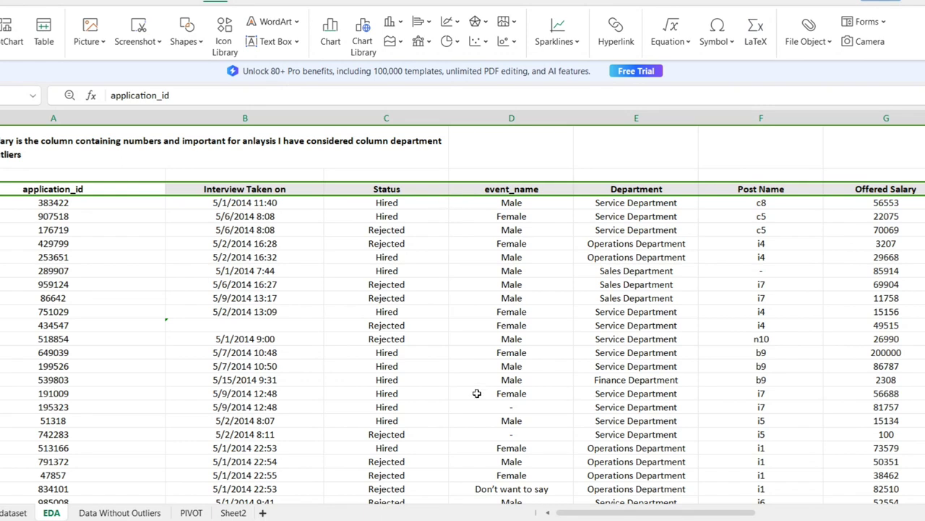
Step: Go through the EDA column headers up to Department and examine the dash entries in the event_name column
{"action": "key", "text": "Right"}
{"action": "key", "text": "Right"}
{"action": "key", "text": "Right"}
{"action": "key", "text": "Right"}
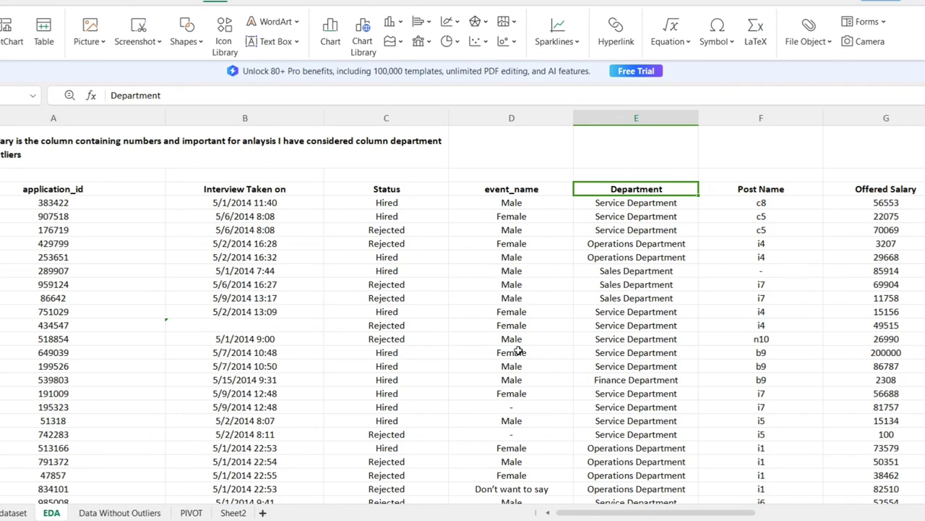
{"action": "left_click", "coordinate": [507, 407]}
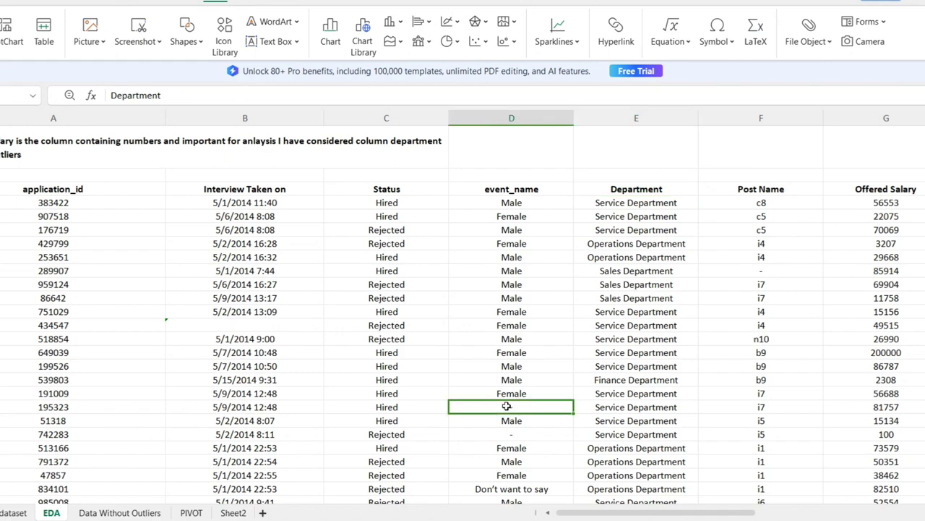
{"action": "left_click", "coordinate": [515, 434]}
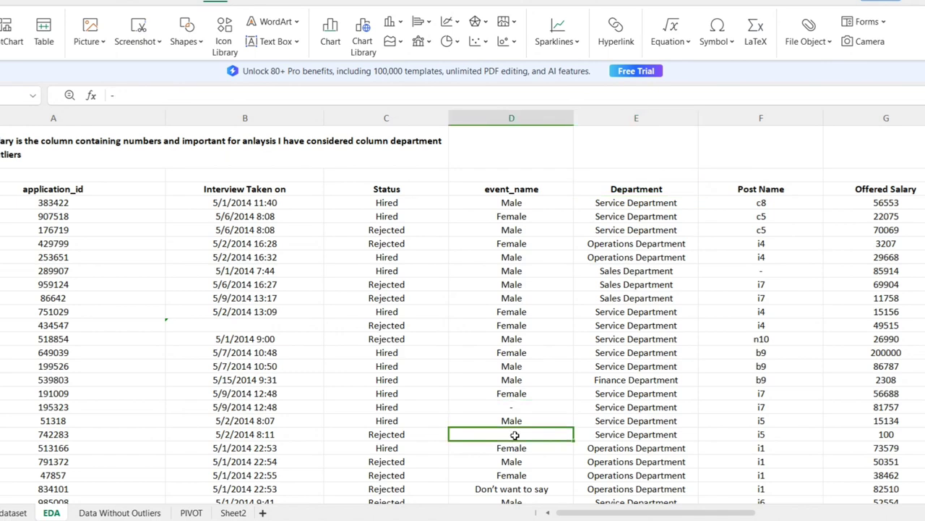
{"action": "scroll", "coordinate": [514, 434], "scroll_direction": "down", "scroll_amount": 7}
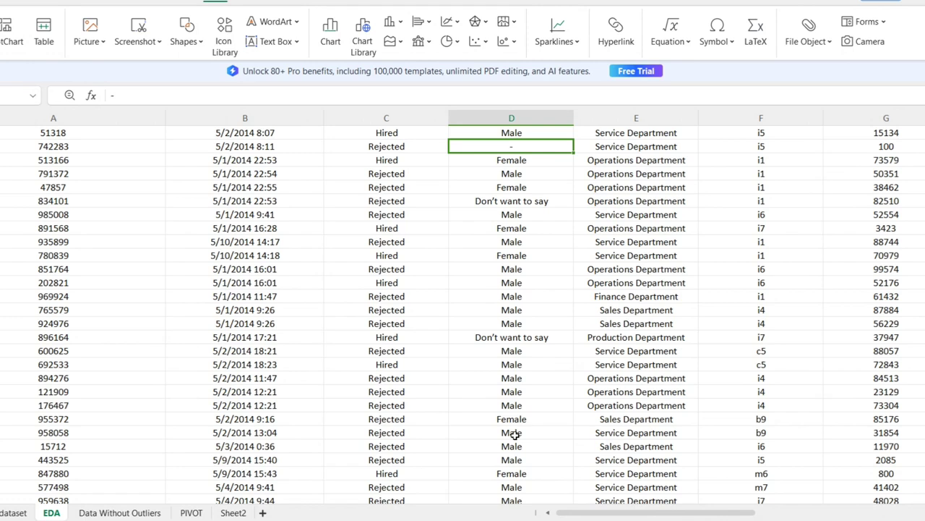
Step: Open the Data Without Outliers sheet, and switch to Chrome to reread the project's data analytics tasks A to E
{"action": "left_click", "coordinate": [119, 513]}
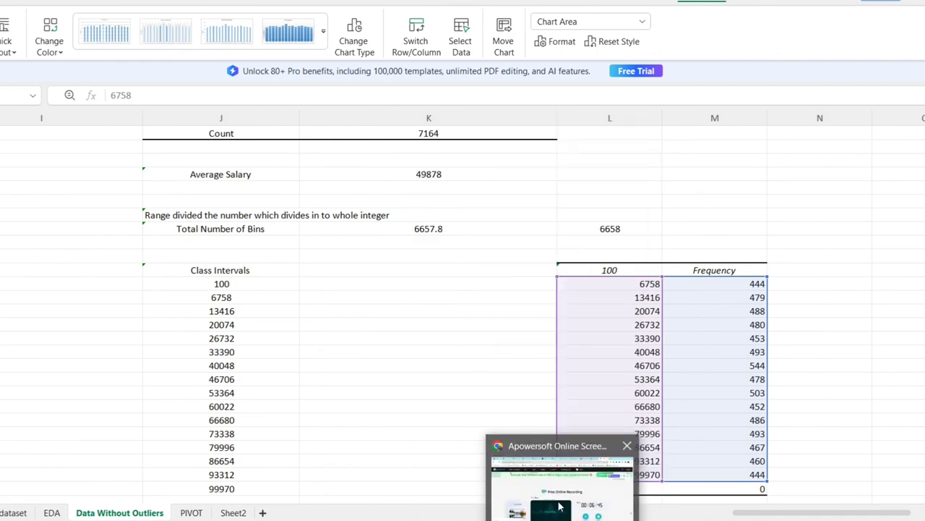
{"action": "left_click", "coordinate": [560, 505]}
{"action": "mouse_move", "coordinate": [625, 520]}
{"action": "left_click", "coordinate": [625, 492]}
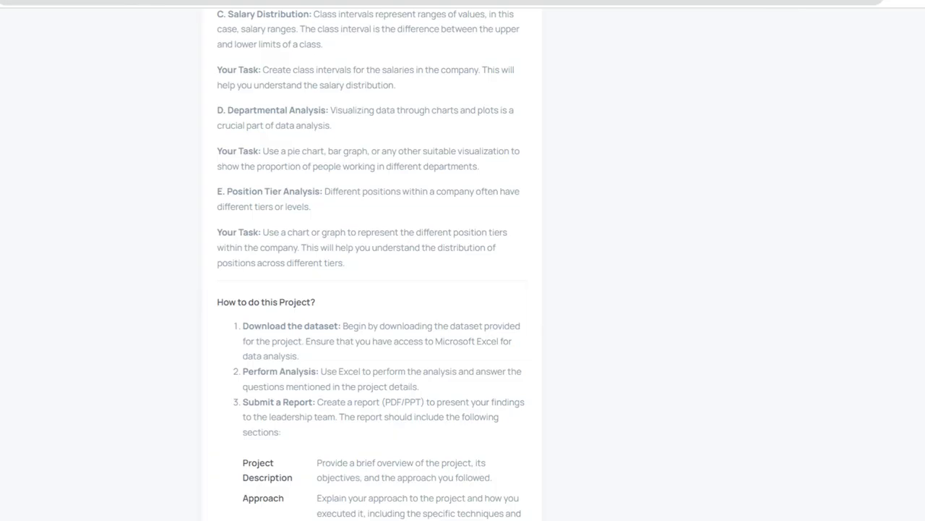
{"action": "scroll", "coordinate": [363, 370], "scroll_direction": "up", "scroll_amount": 5}
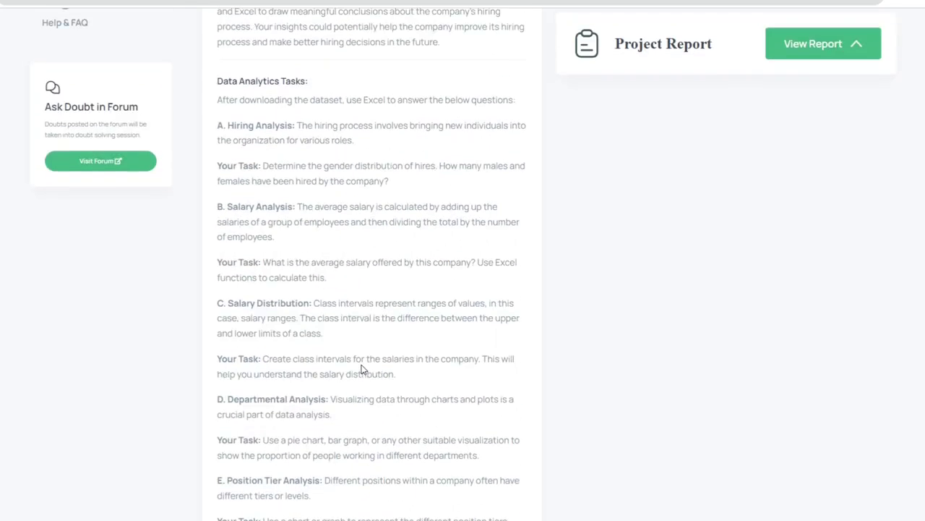
{"action": "scroll", "coordinate": [359, 289], "scroll_direction": "up", "scroll_amount": 1}
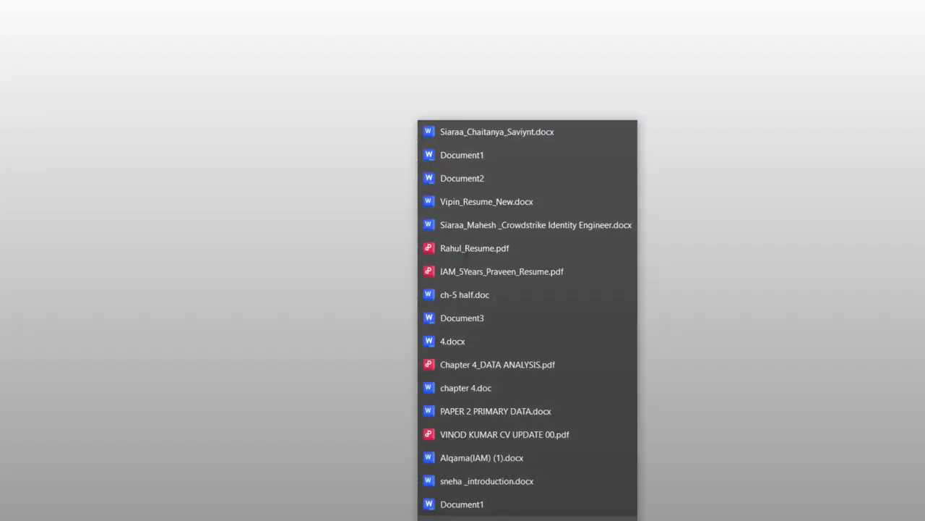
Step: Return to the workbook in WPS Spreadsheets and examine the Data Without Outliers sheet's Offered Salary statistics, record columns and Outliers flags
{"action": "left_click", "coordinate": [528, 520]}
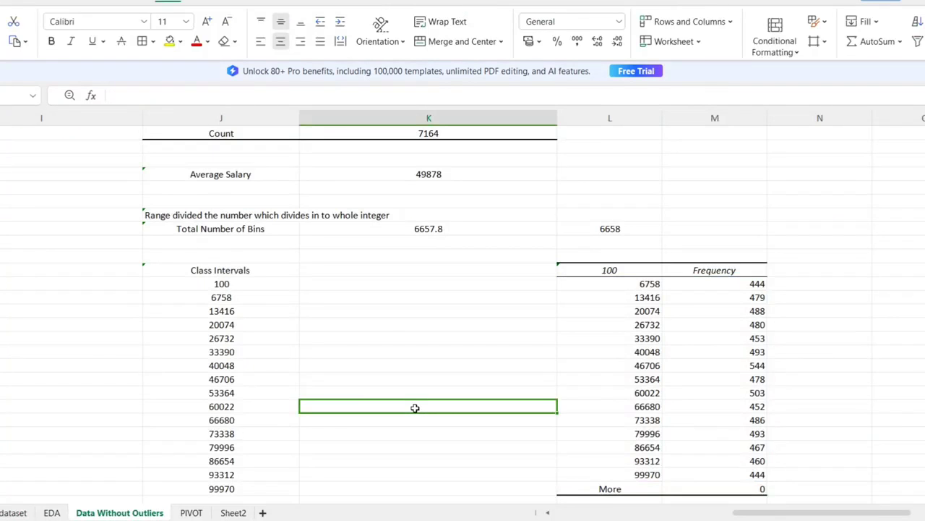
{"action": "scroll", "coordinate": [415, 408], "scroll_direction": "up", "scroll_amount": 4}
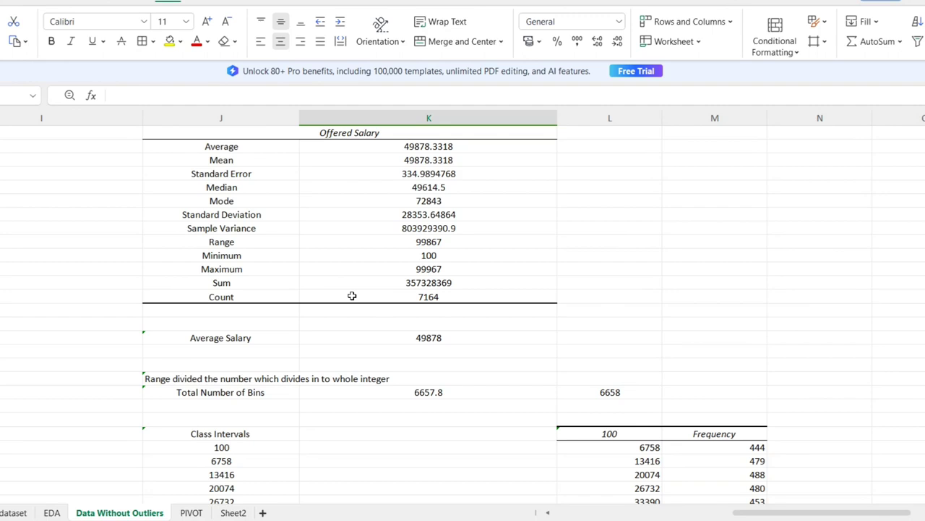
{"action": "key", "text": "ctrl+Left"}
{"action": "key", "text": "ctrl+Left"}
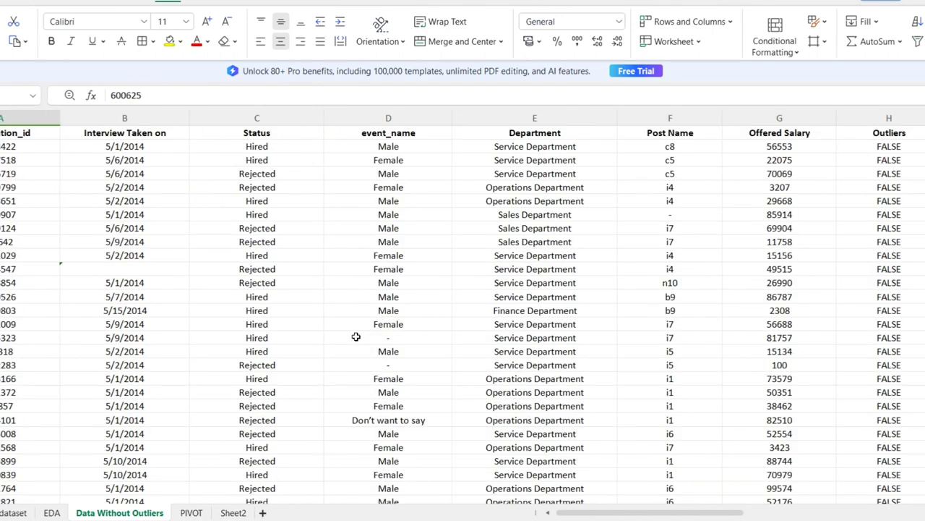
{"action": "left_click", "coordinate": [348, 286]}
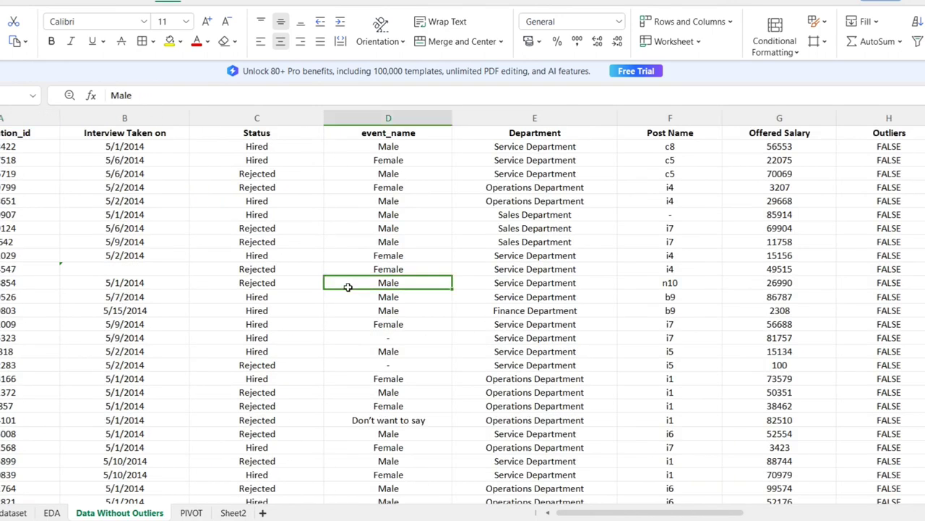
{"action": "key", "text": "Right"}
{"action": "key", "text": "Right"}
{"action": "key", "text": "Right"}
{"action": "key", "text": "Right"}
{"action": "key", "text": "Right"}
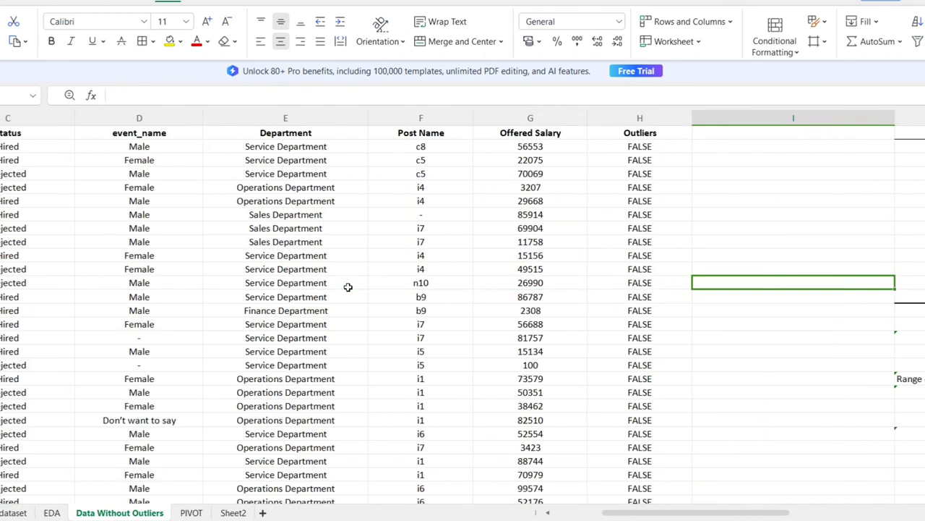
{"action": "key", "text": "Right"}
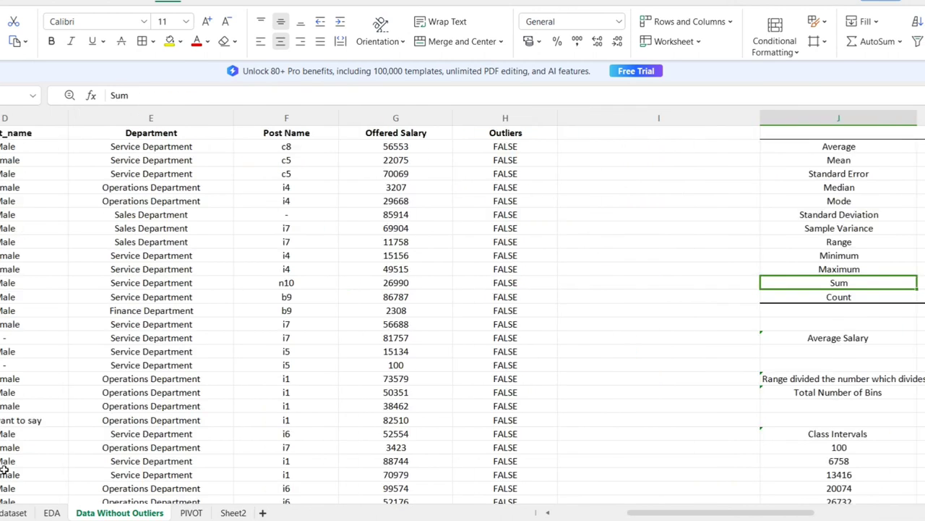
Step: Open the PIVOT sheet and review the Hired Candidates gender chart and the department pivot table with its pie chart
{"action": "left_click", "coordinate": [192, 513]}
{"action": "key", "text": "Home"}
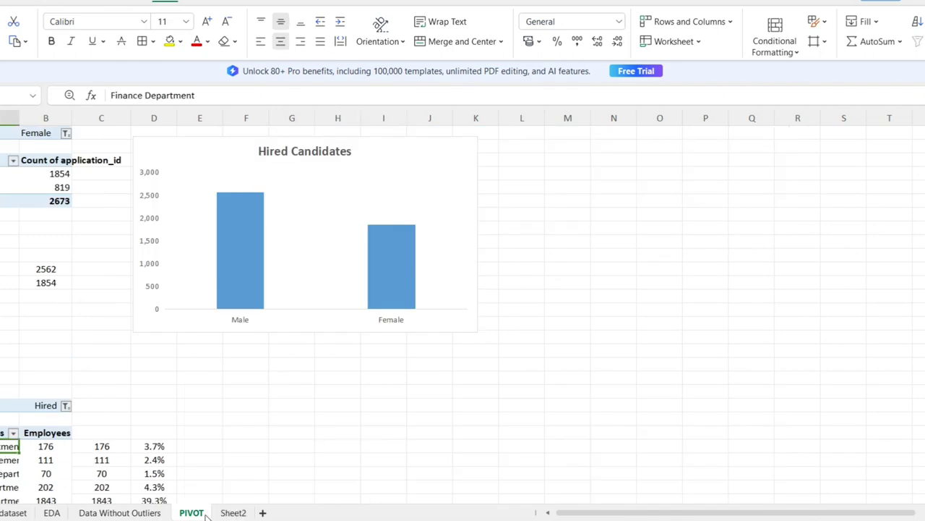
{"action": "left_click", "coordinate": [312, 364]}
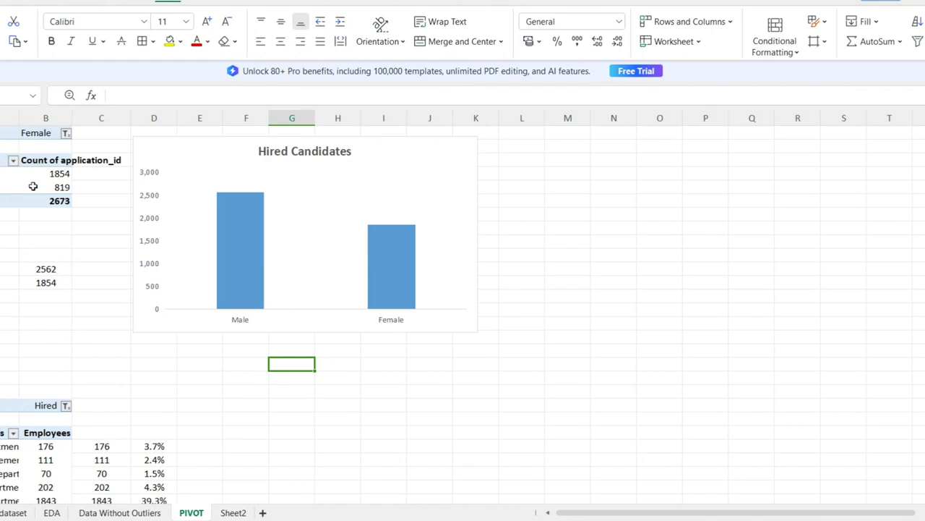
{"action": "left_click", "coordinate": [338, 209]}
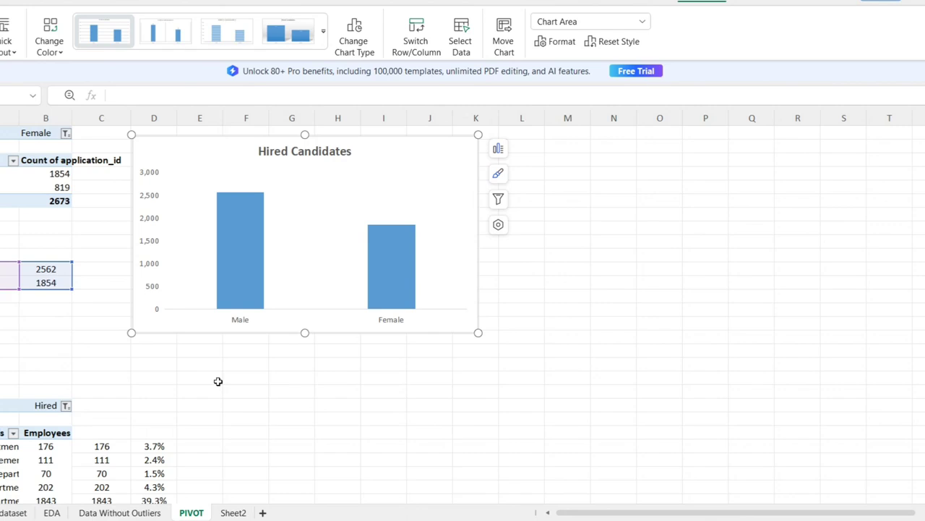
{"action": "scroll", "coordinate": [218, 381], "scroll_direction": "down", "scroll_amount": 6}
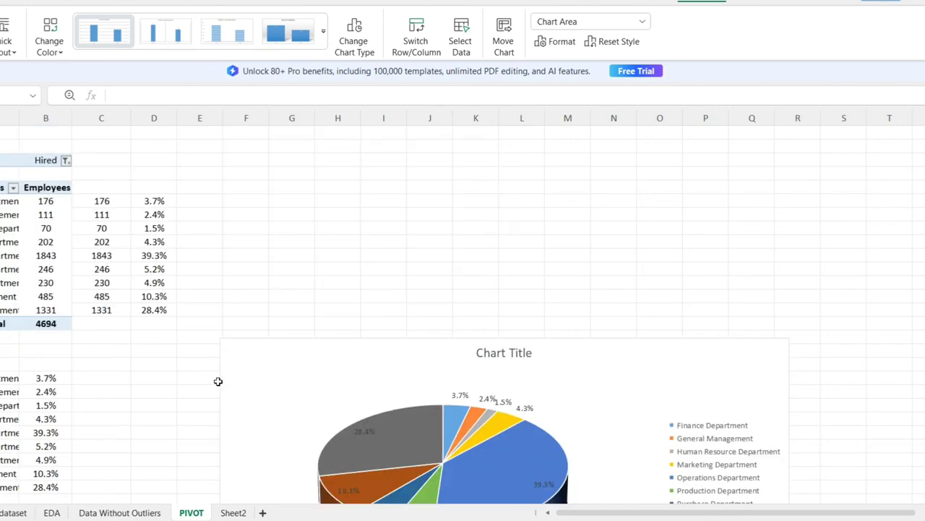
Step: Go back to the Data Without Outliers sheet and review its Offered Salary descriptive statistics, the data tools and the Outliers column
{"action": "left_click", "coordinate": [121, 513]}
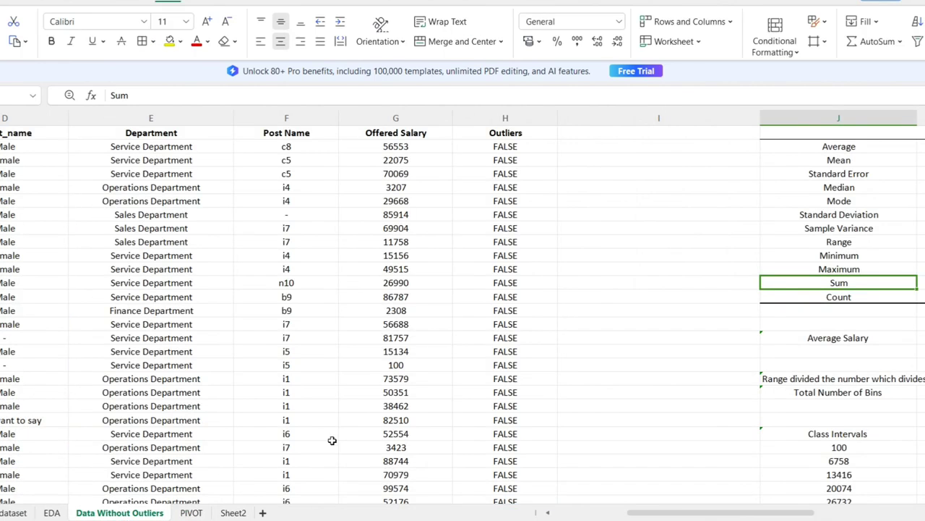
{"action": "key", "text": "Right"}
{"action": "key", "text": "Right"}
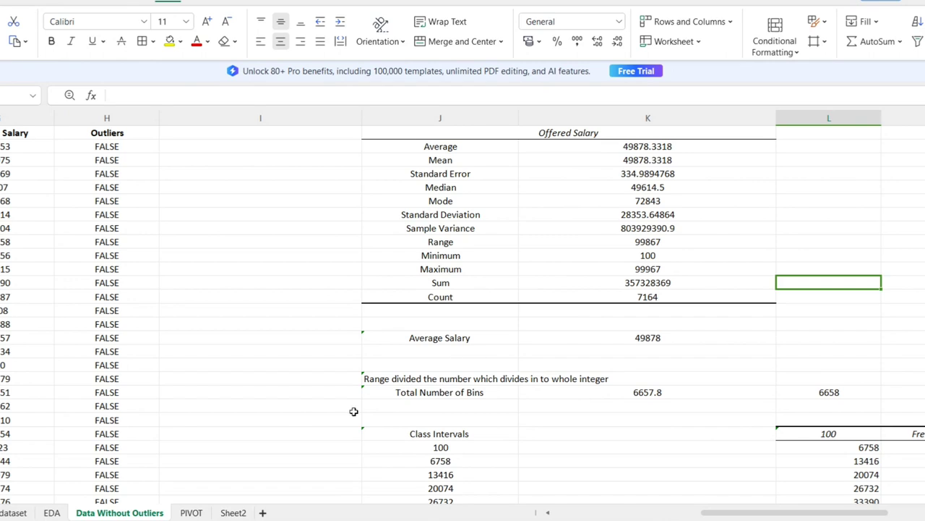
{"action": "left_click", "coordinate": [291, 407]}
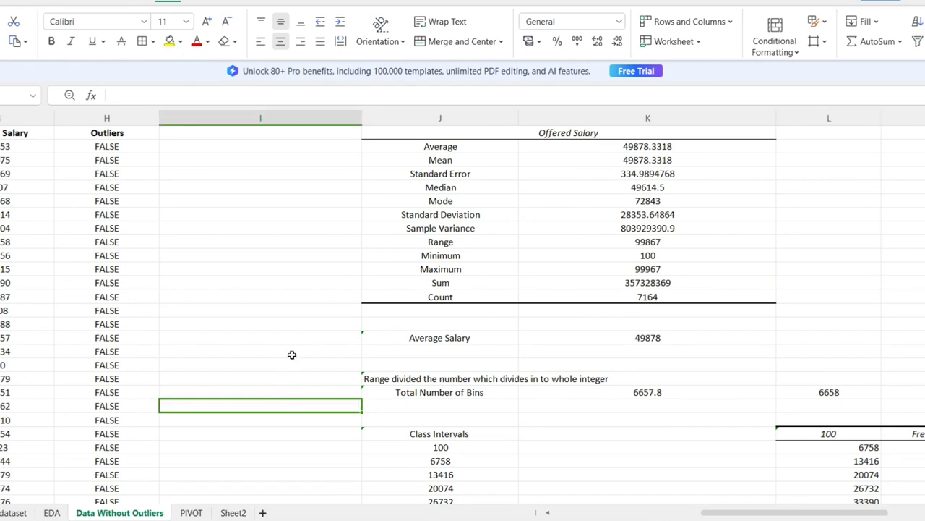
{"action": "left_click", "coordinate": [399, 1]}
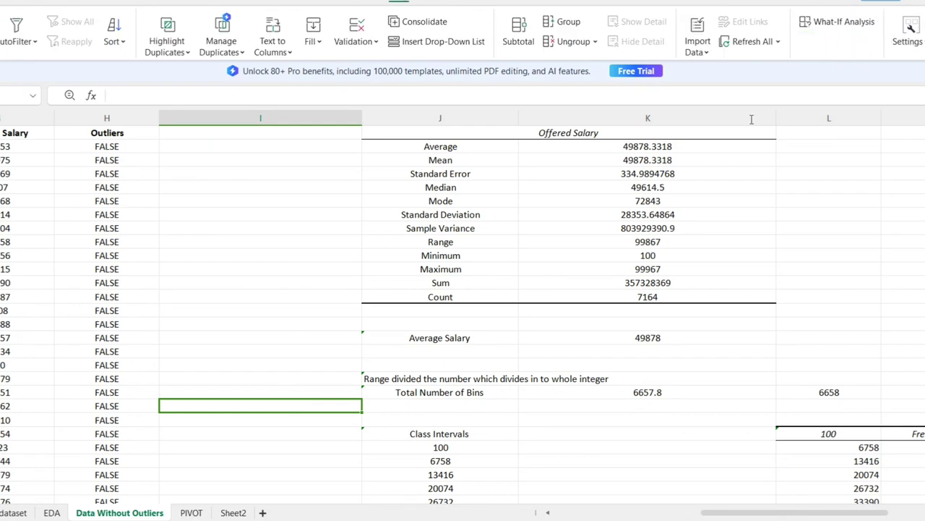
{"action": "left_click", "coordinate": [238, 324]}
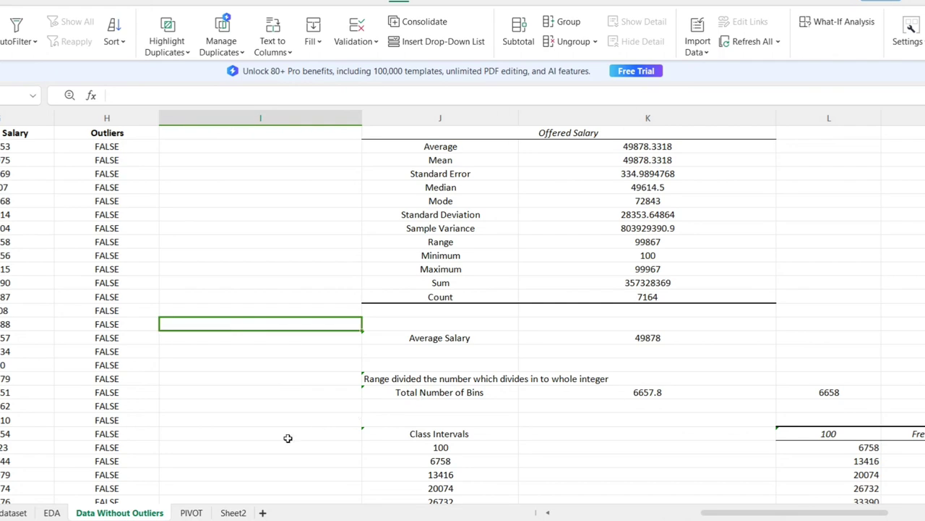
{"action": "key", "text": "Left"}
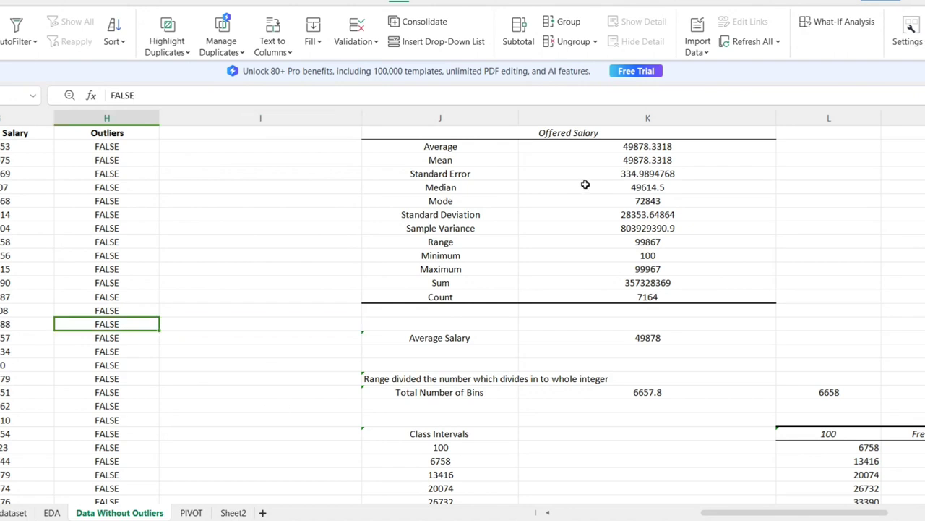
Step: Check the Average Salary formula and examine the number of bins, the class intervals and the frequency table
{"action": "left_click", "coordinate": [631, 338]}
{"action": "scroll", "coordinate": [631, 340], "scroll_direction": "down", "scroll_amount": 2}
{"action": "scroll", "coordinate": [630, 339], "scroll_direction": "down", "scroll_amount": 1}
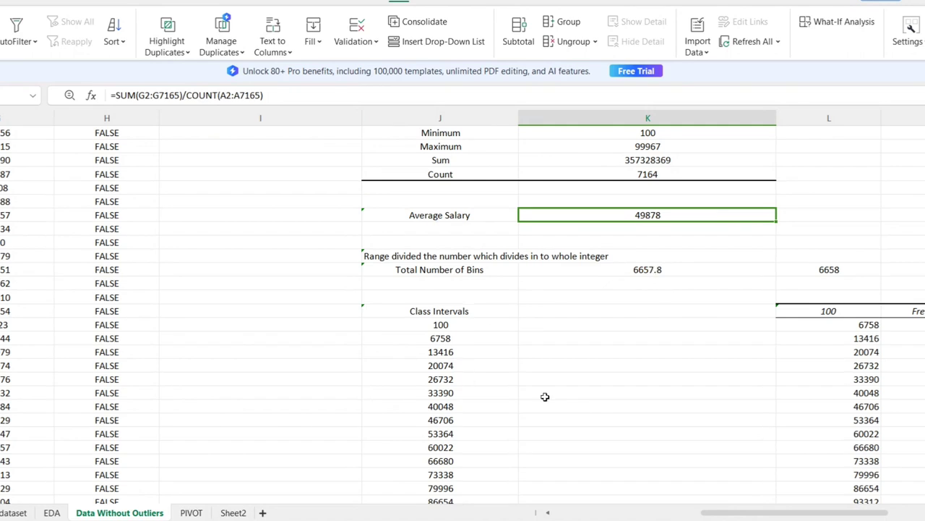
{"action": "key", "text": "Right"}
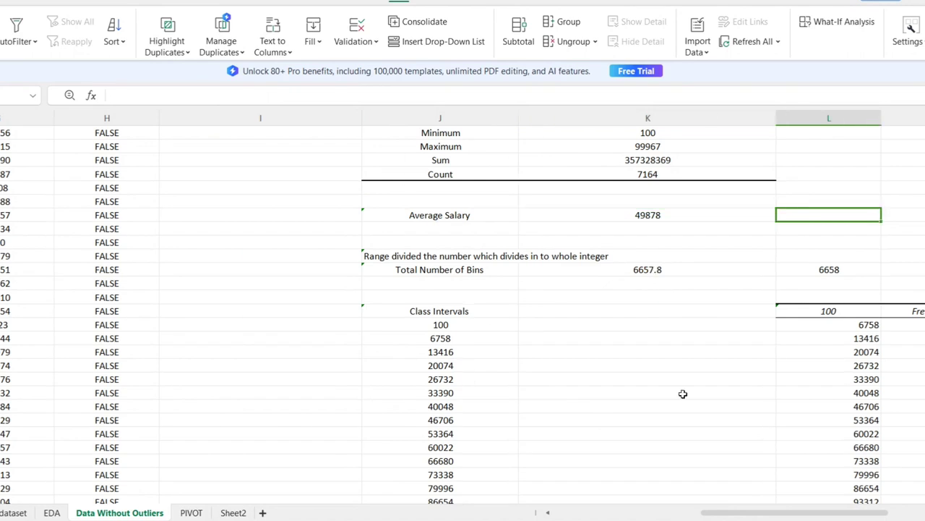
{"action": "key", "text": "Right"}
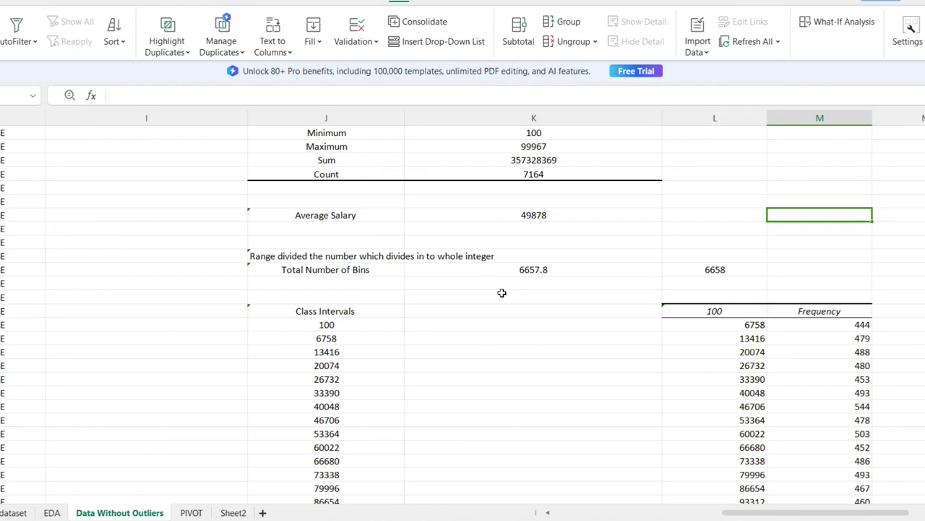
{"action": "left_click", "coordinate": [702, 171]}
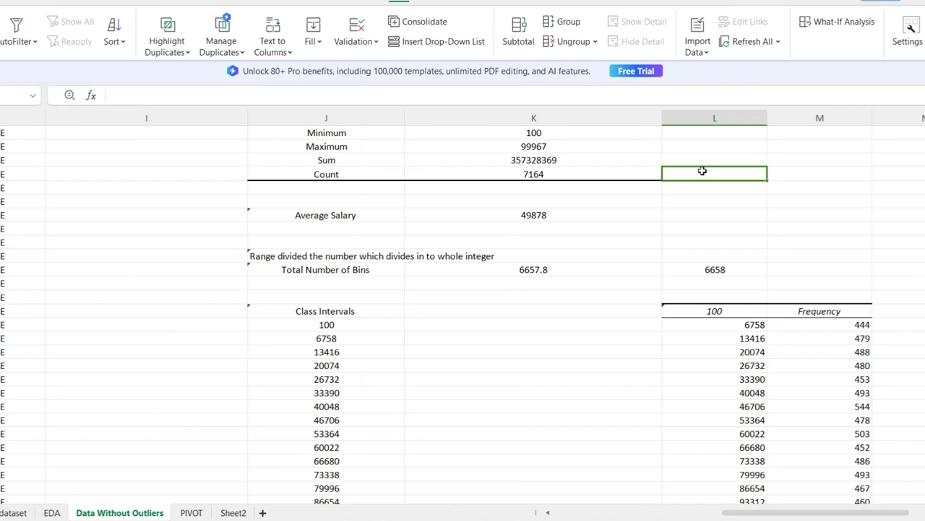
{"action": "type", "text": "0"}
{"action": "key", "text": "BackSpace"}
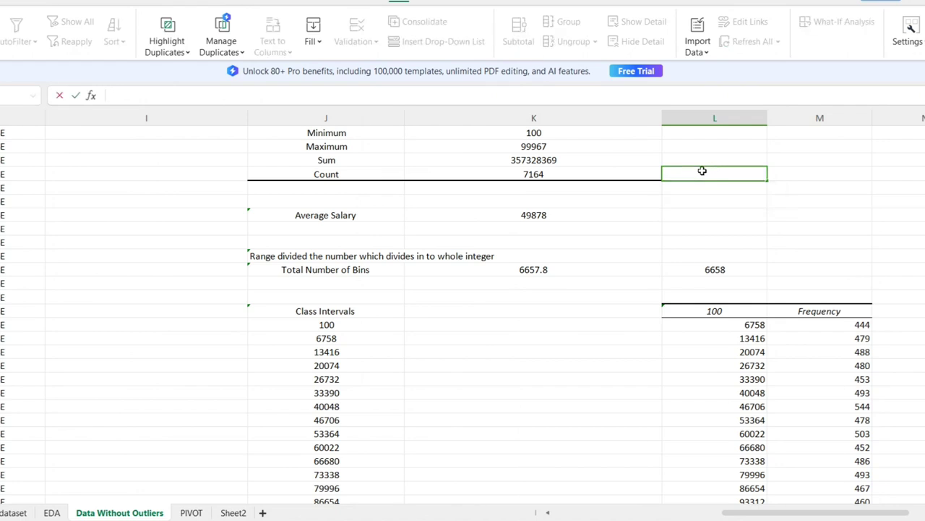
Step: Examine the Offered Salary statistics and the individual values in the Offered Salary column of the Data Without Outliers sheet
{"action": "scroll", "coordinate": [457, 285], "scroll_direction": "up", "scroll_amount": 3}
{"action": "key", "text": "Left"}
{"action": "key", "text": "Left"}
{"action": "key", "text": "Left"}
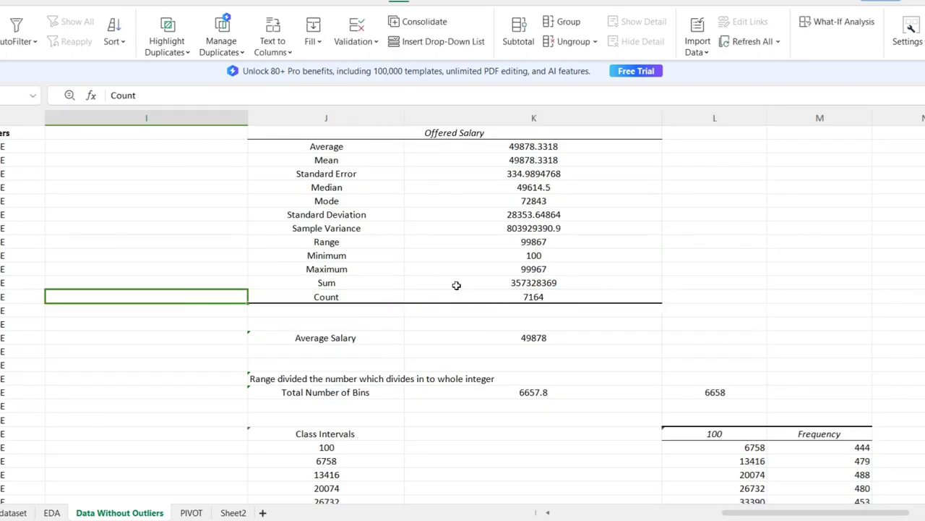
{"action": "key", "text": "Left"}
{"action": "key", "text": "Left"}
{"action": "key", "text": "Left"}
{"action": "key", "text": "Left"}
{"action": "key", "text": "Left"}
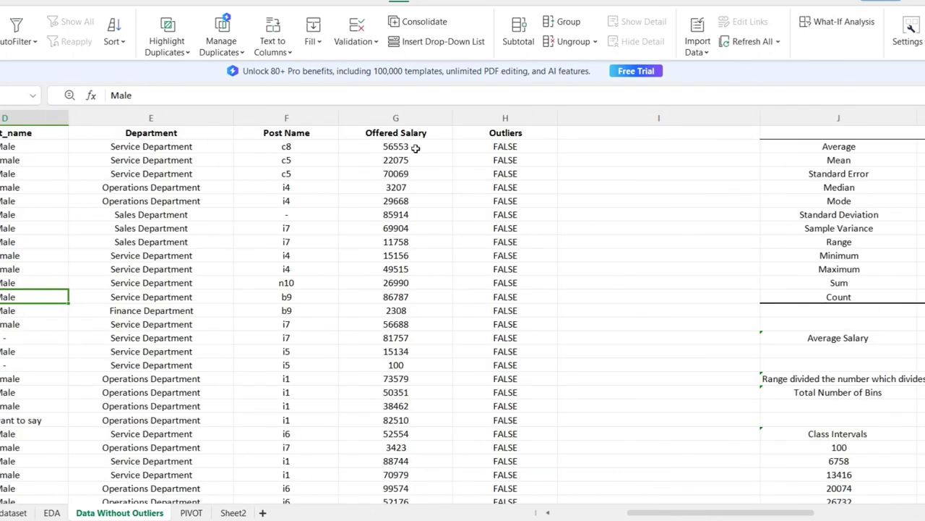
{"action": "left_click", "coordinate": [407, 189]}
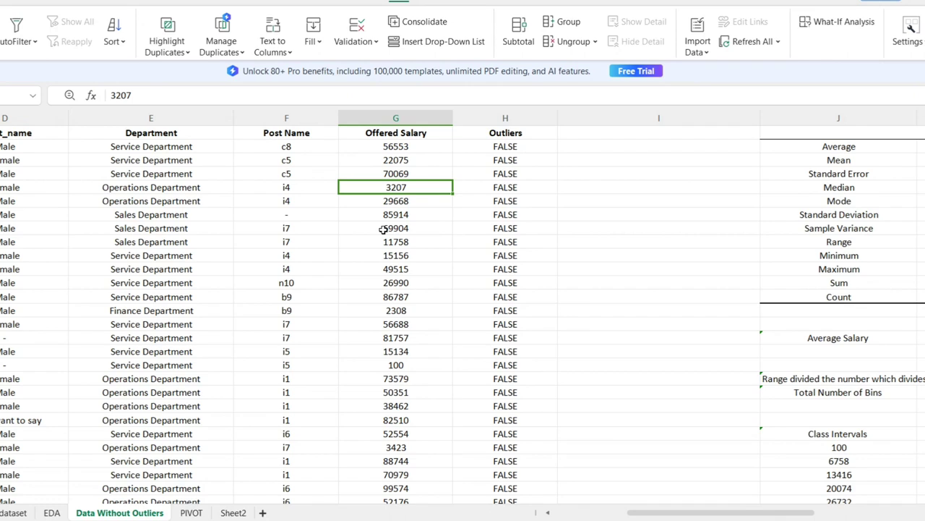
{"action": "left_click_drag", "start_coordinate": [384, 267], "coordinate": [380, 244]}
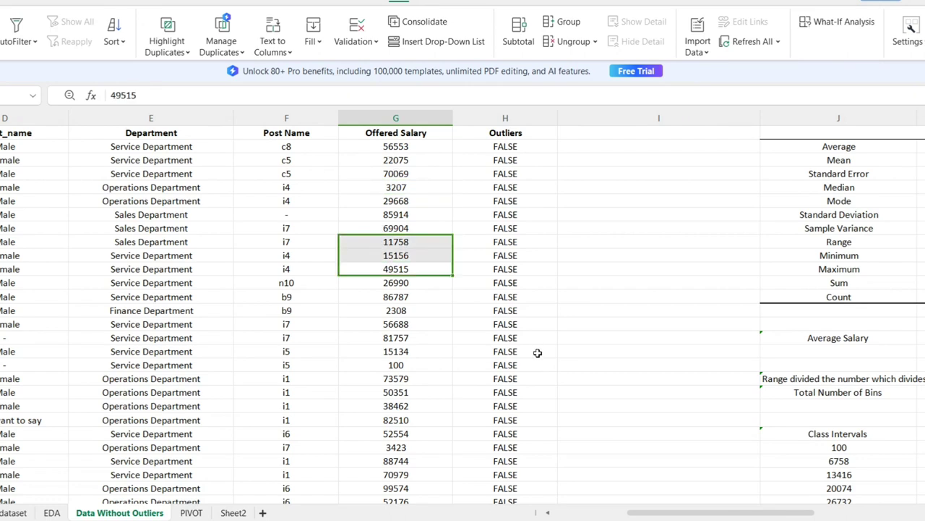
Step: Review the Average Salary, the total number of bins and the frequency table beside the Offered Salary statistics
{"action": "key", "text": "Right"}
{"action": "key", "text": "Right"}
{"action": "key", "text": "Right"}
{"action": "key", "text": "Right"}
{"action": "key", "text": "Right"}
{"action": "key", "text": "Right"}
{"action": "key", "text": "Right"}
{"action": "key", "text": "Right"}
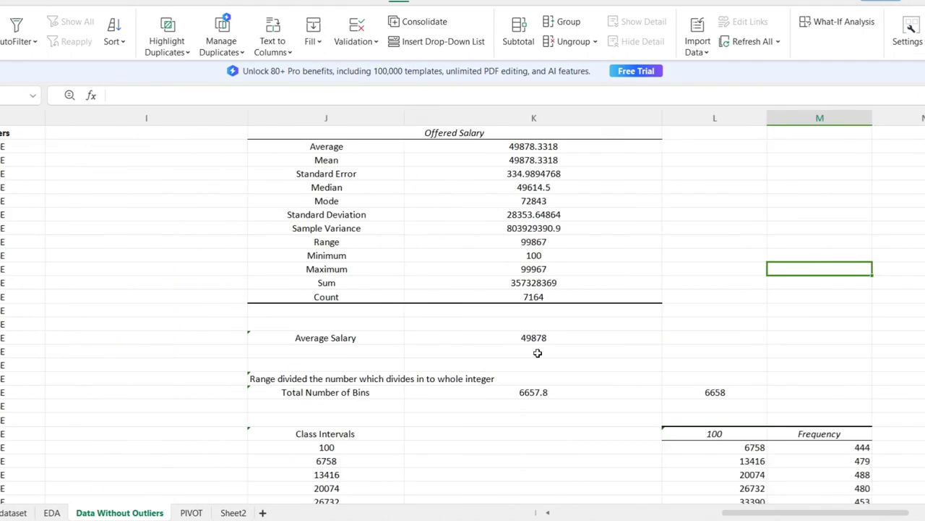
{"action": "scroll", "coordinate": [537, 353], "scroll_direction": "down", "scroll_amount": 5}
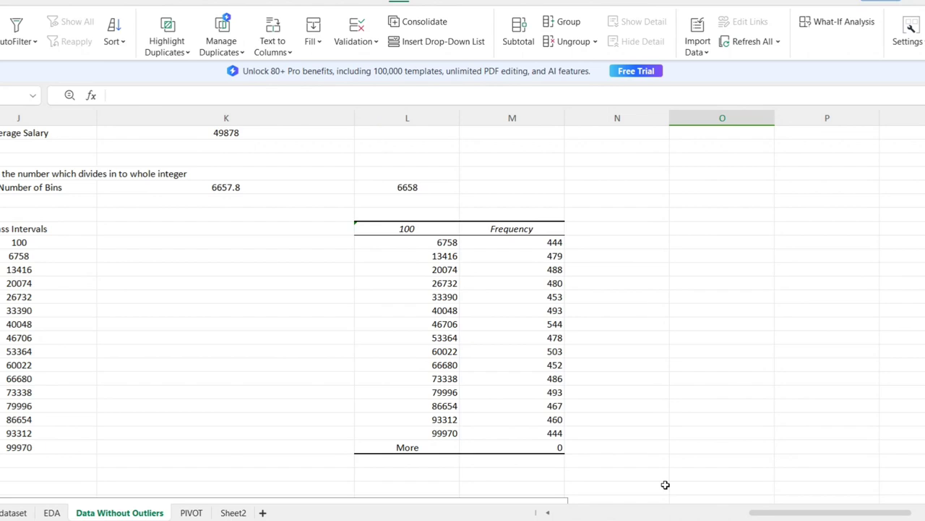
Step: Compare the offered salary records with the class intervals listed beside them
{"action": "key", "text": "Left"}
{"action": "key", "text": "Left"}
{"action": "key", "text": "Left"}
{"action": "key", "text": "Left"}
{"action": "key", "text": "Left"}
{"action": "key", "text": "Left"}
{"action": "key", "text": "Left"}
{"action": "key", "text": "Left"}
{"action": "key", "text": "Left"}
{"action": "key", "text": "Left"}
{"action": "key", "text": "Left"}
{"action": "key", "text": "Right"}
{"action": "key", "text": "Right"}
{"action": "key", "text": "Right"}
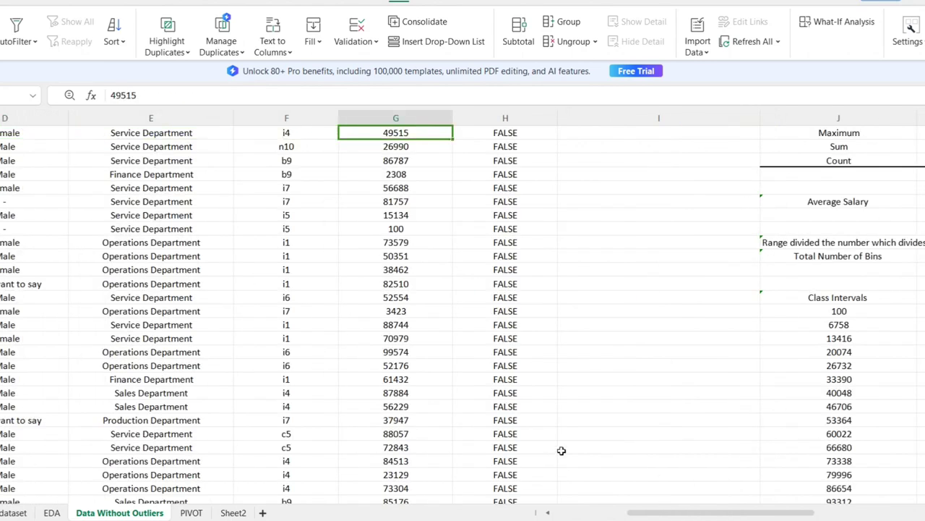
{"action": "key", "text": "Right"}
{"action": "key", "text": "Right"}
{"action": "key", "text": "Right"}
{"action": "key", "text": "Right"}
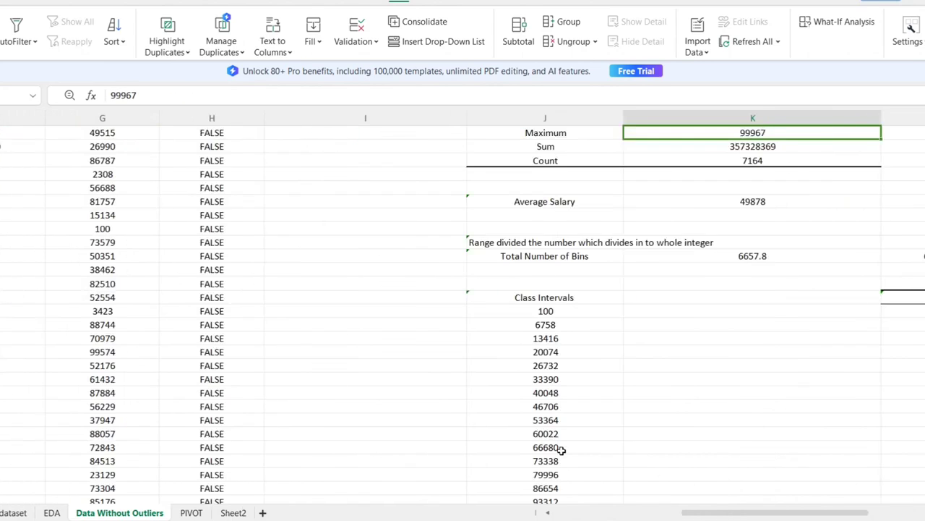
Step: Examine the salary Histogram below the class intervals and check the value of its 46706 bar
{"action": "scroll", "coordinate": [557, 450], "scroll_direction": "down", "scroll_amount": 8}
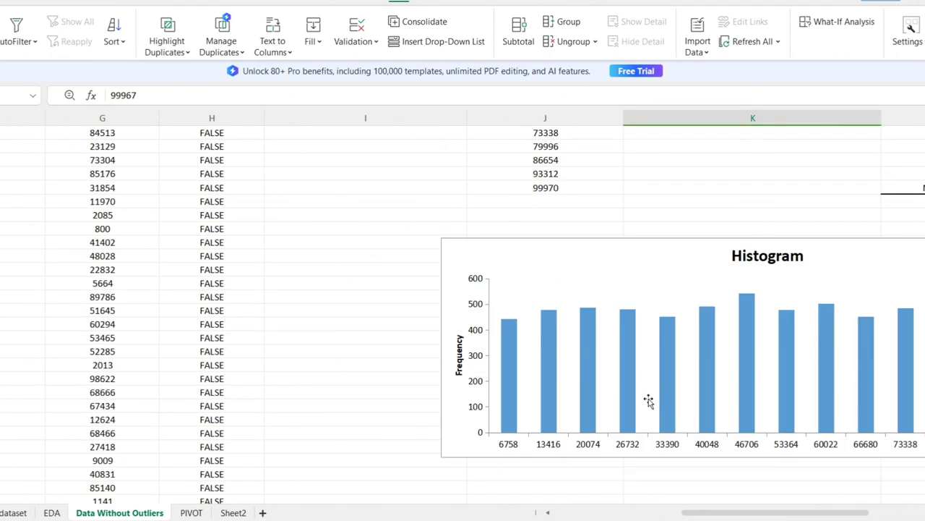
{"action": "key", "text": "Right"}
{"action": "scroll", "coordinate": [649, 401], "scroll_direction": "down", "scroll_amount": 11}
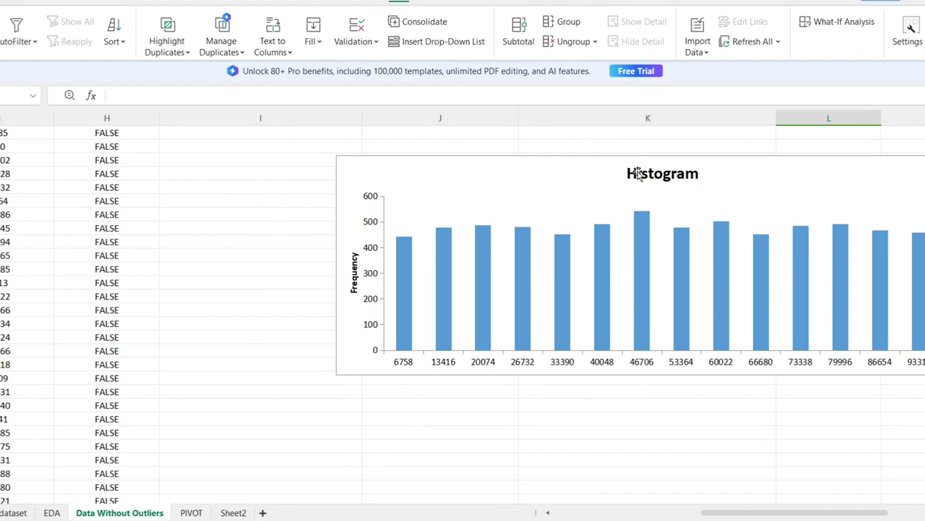
{"action": "mouse_move", "coordinate": [647, 285]}
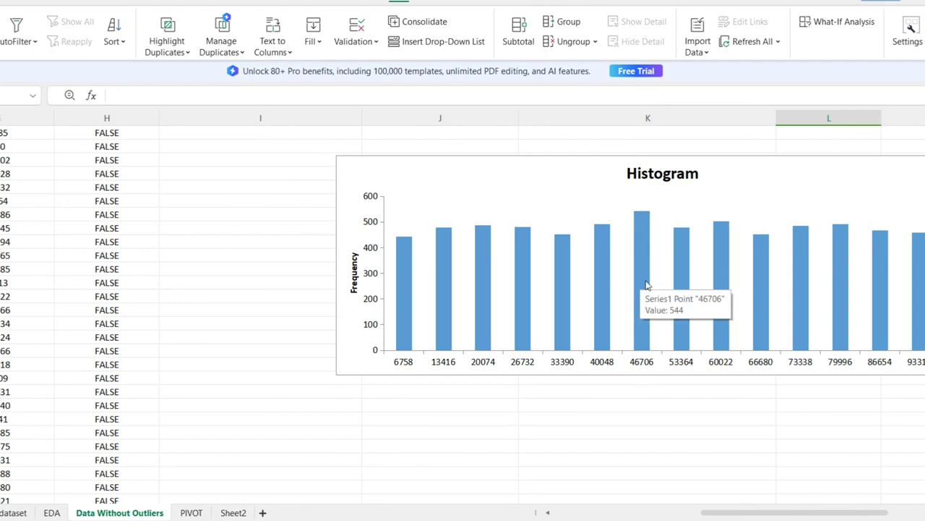
Step: Review the Offered Salary statistics and class intervals again together with the Histogram built from them
{"action": "scroll", "coordinate": [291, 388], "scroll_direction": "up", "scroll_amount": 10}
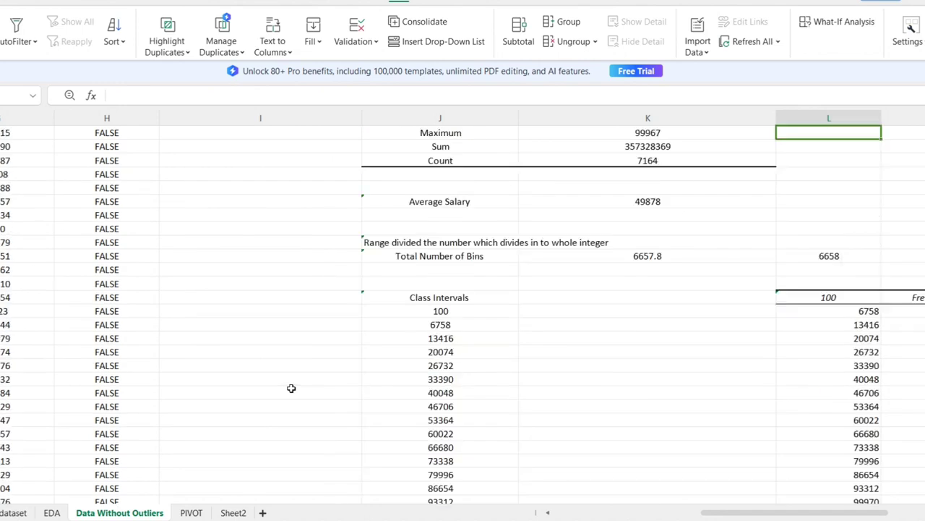
{"action": "scroll", "coordinate": [291, 389], "scroll_direction": "up", "scroll_amount": 3}
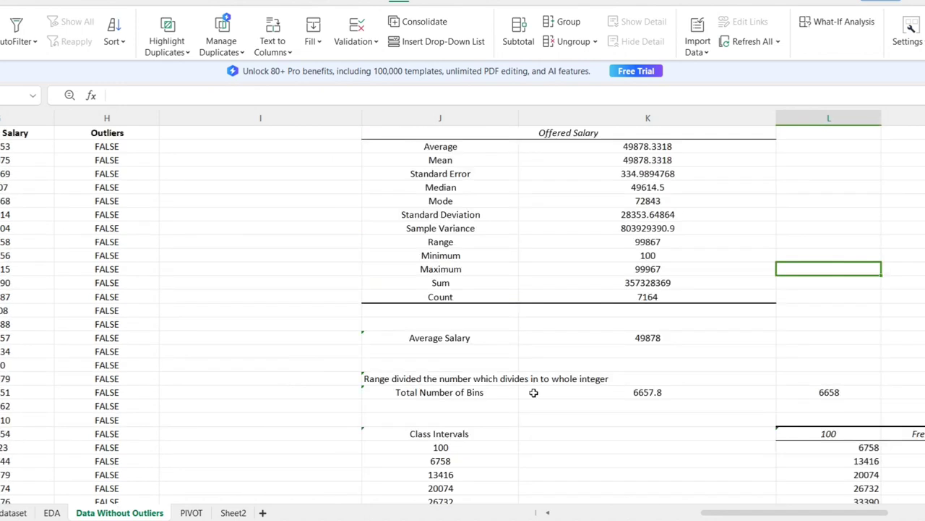
{"action": "scroll", "coordinate": [533, 392], "scroll_direction": "down", "scroll_amount": 16}
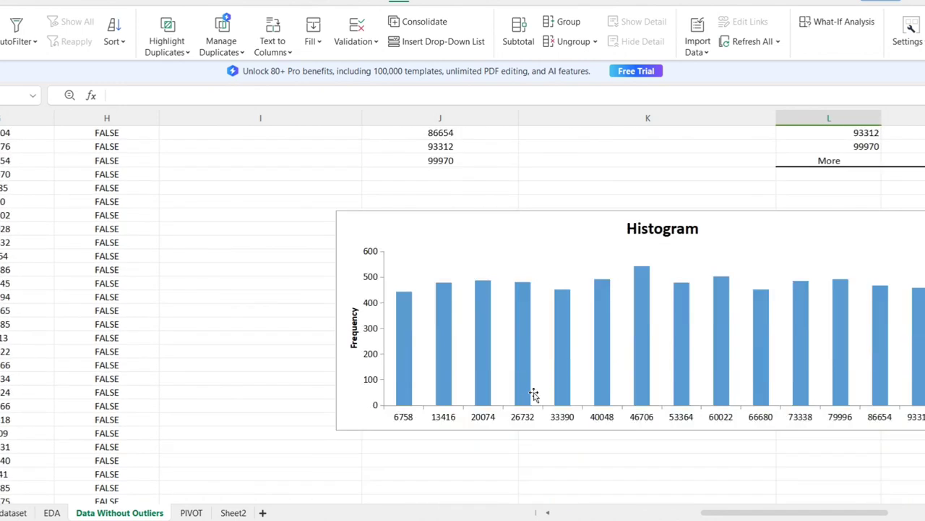
{"action": "scroll", "coordinate": [533, 391], "scroll_direction": "down", "scroll_amount": 1}
{"action": "scroll", "coordinate": [534, 392], "scroll_direction": "up", "scroll_amount": 6}
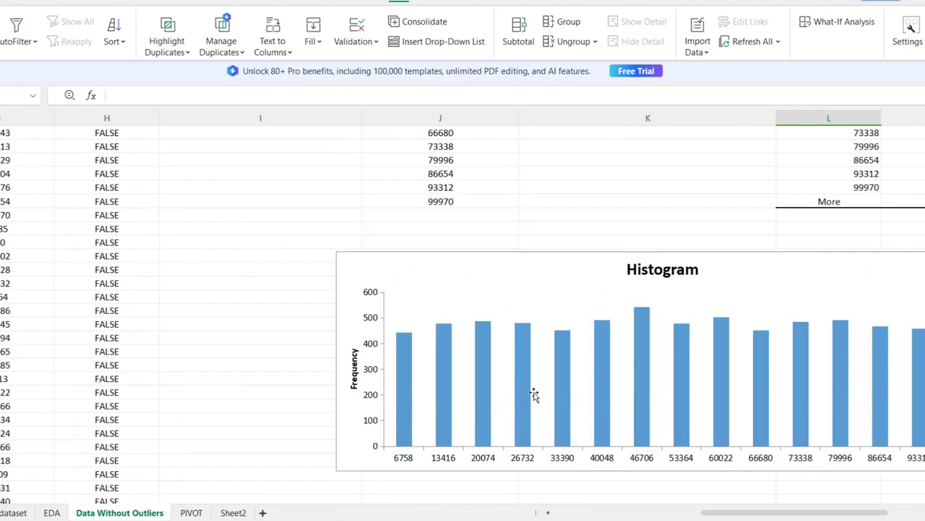
{"action": "scroll", "coordinate": [533, 394], "scroll_direction": "up", "scroll_amount": 3}
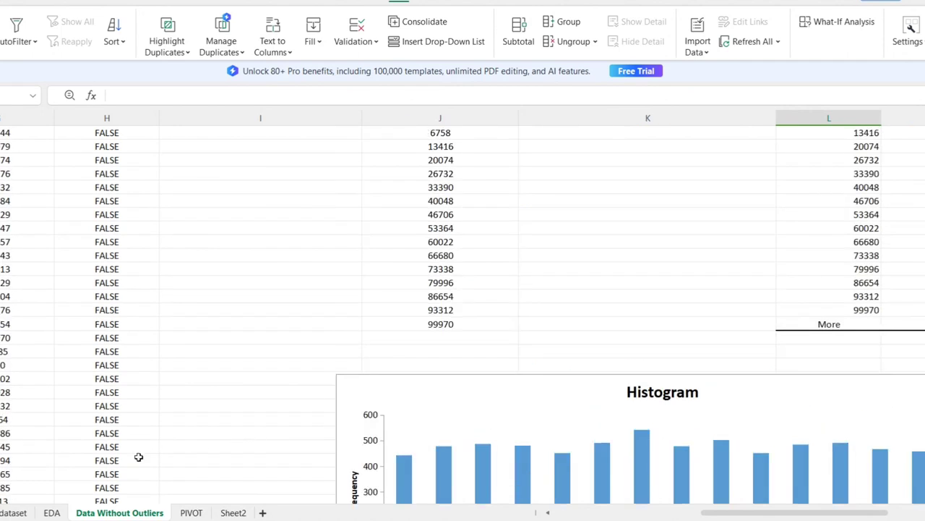
{"action": "left_click", "coordinate": [239, 420]}
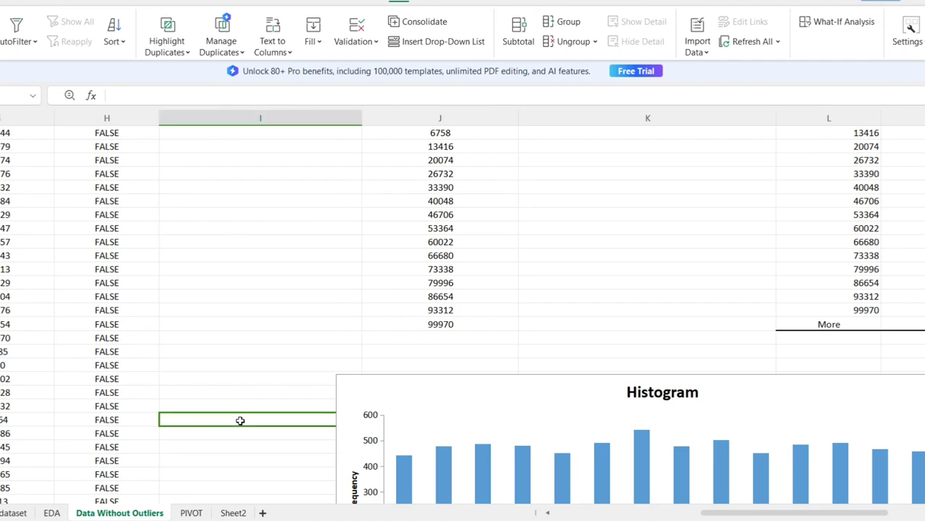
Step: Open the PIVOT sheet and review the Hired Candidates gender chart above the department table
{"action": "left_click", "coordinate": [191, 513]}
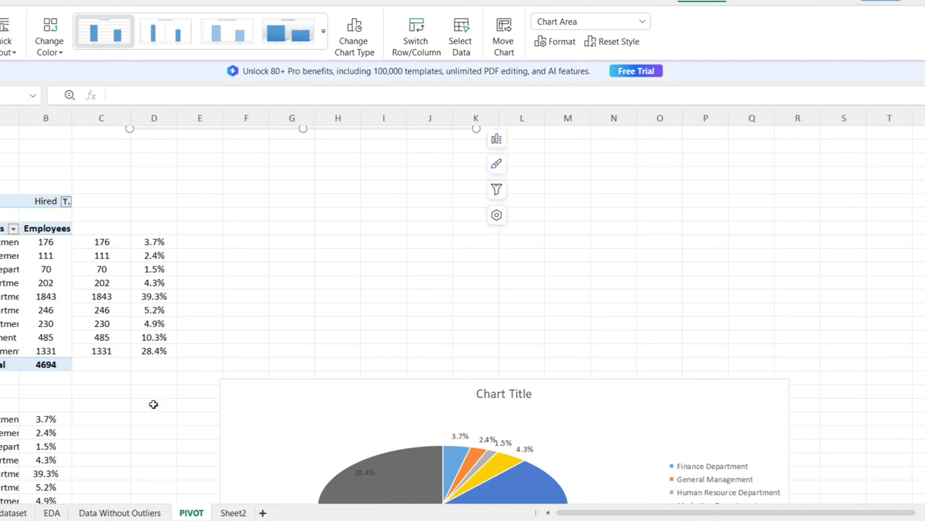
{"action": "scroll", "coordinate": [153, 403], "scroll_direction": "up", "scroll_amount": 5}
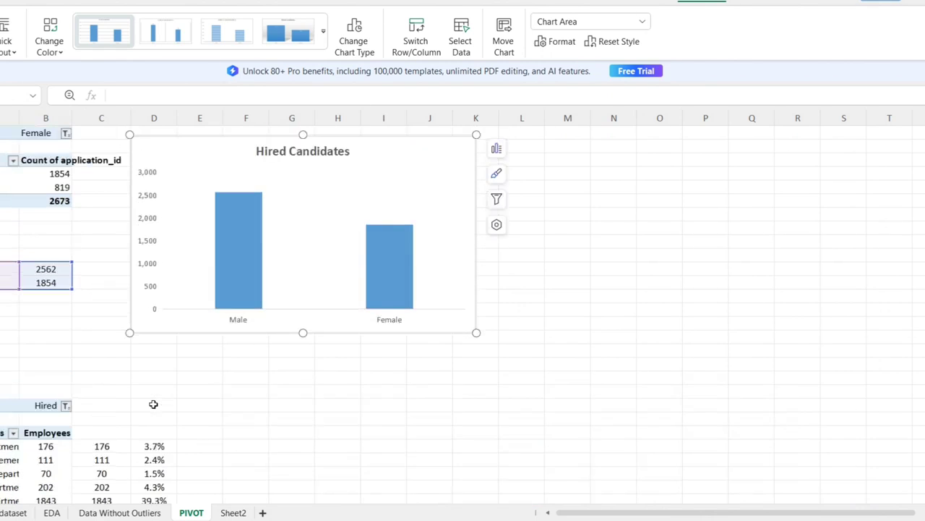
{"action": "scroll", "coordinate": [154, 403], "scroll_direction": "down", "scroll_amount": 7}
{"action": "scroll", "coordinate": [153, 404], "scroll_direction": "up", "scroll_amount": 3}
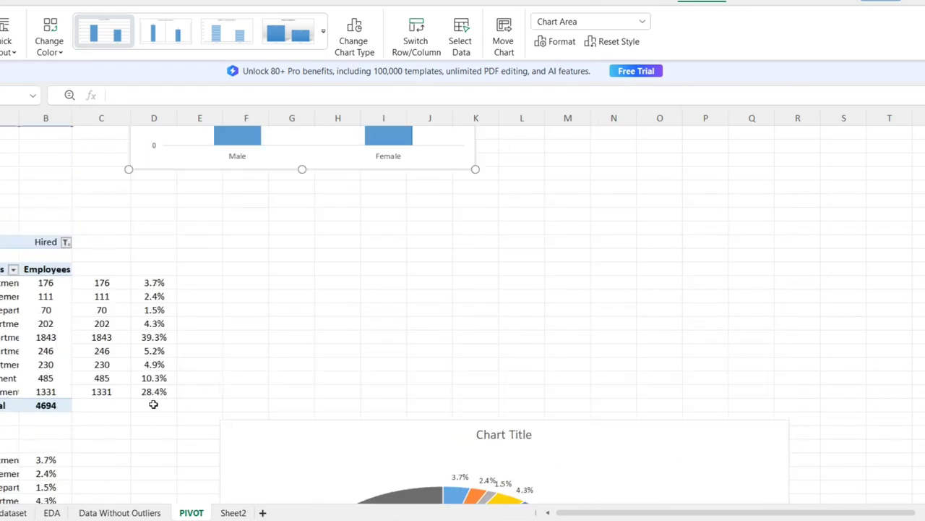
Step: Examine the hired employee counts and percentages per department in the department pivot table
{"action": "left_click", "coordinate": [82, 436]}
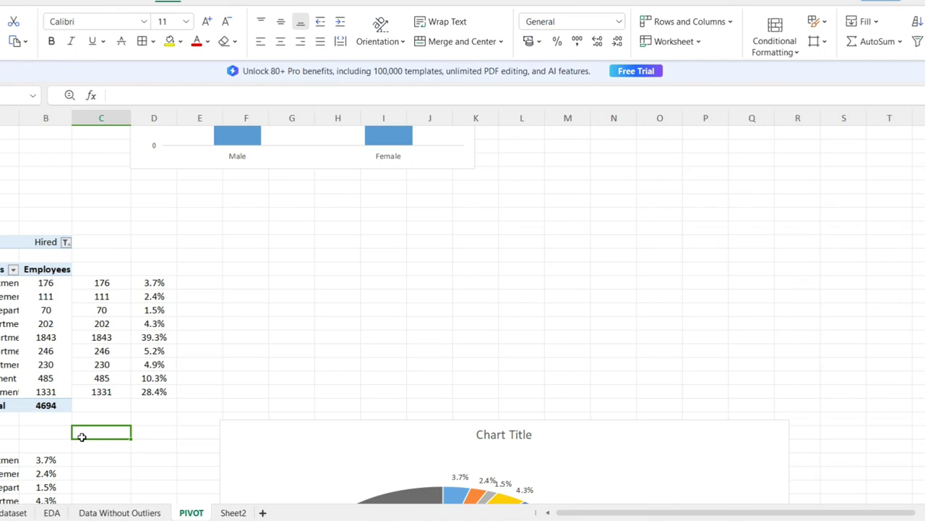
{"action": "key", "text": "Right"}
{"action": "key", "text": "Right"}
{"action": "key", "text": "Left"}
{"action": "key", "text": "Left"}
{"action": "key", "text": "Left"}
{"action": "key", "text": "Left"}
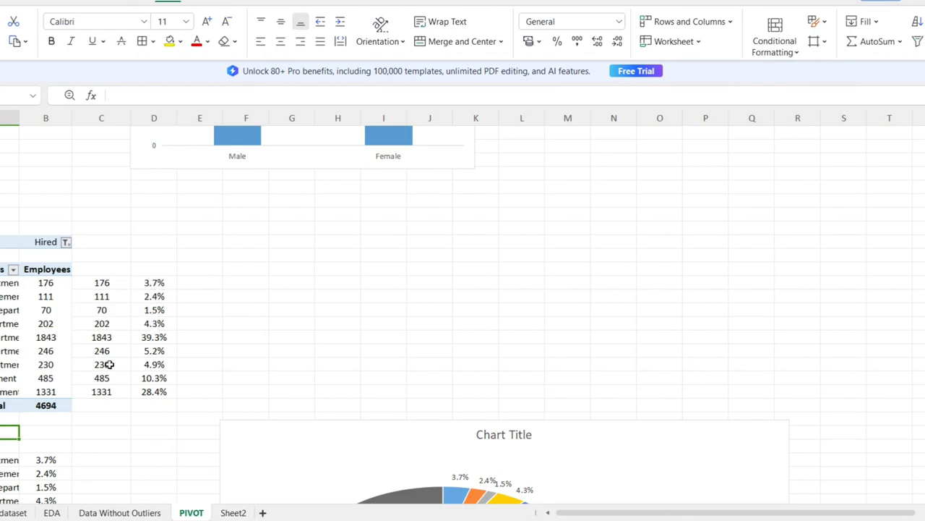
{"action": "mouse_move", "coordinate": [60, 409]}
{"action": "scroll", "coordinate": [164, 396], "scroll_direction": "down", "scroll_amount": 4}
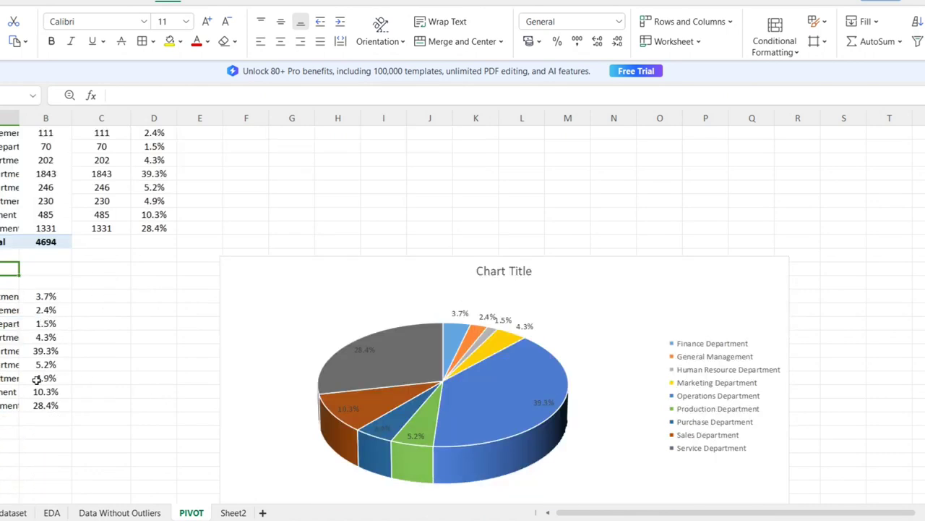
Step: Inspect the department pie chart and its source percentages, ending at the Applicants pivot table beneath it
{"action": "left_click", "coordinate": [347, 346]}
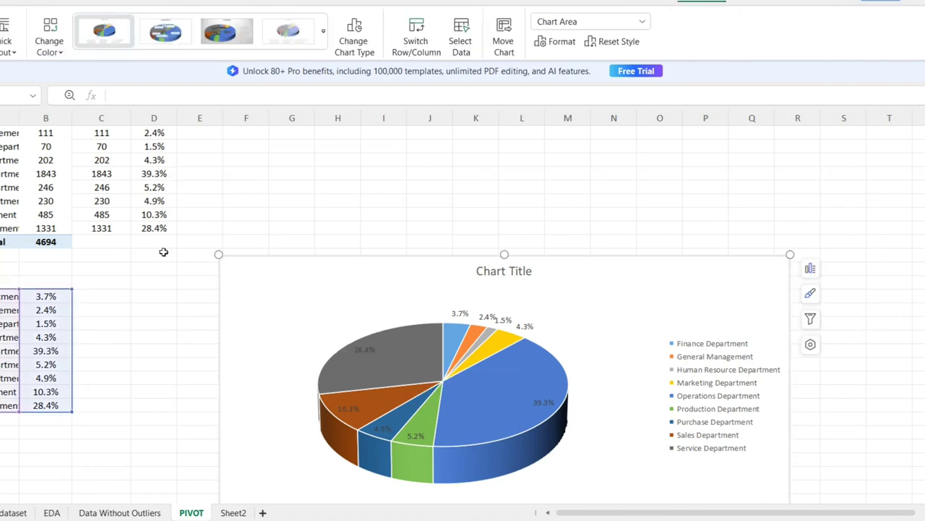
{"action": "left_click", "coordinate": [279, 332]}
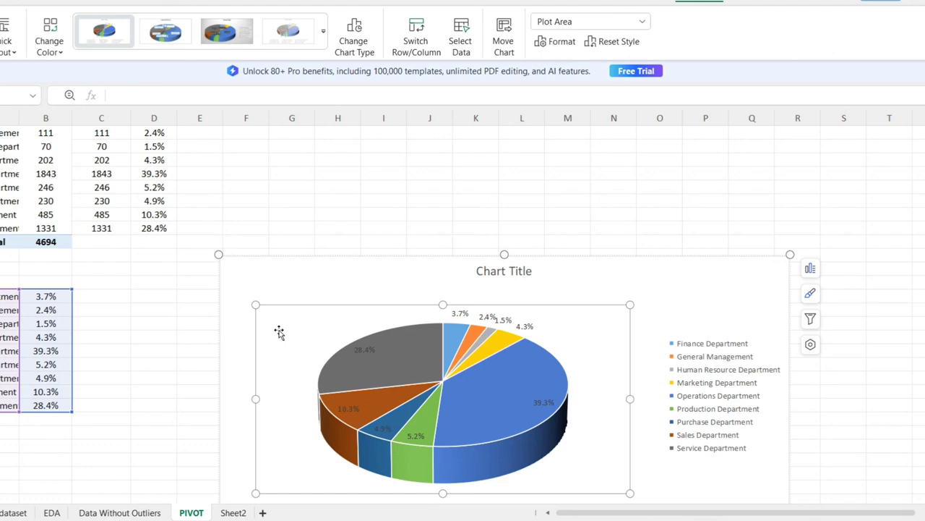
{"action": "scroll", "coordinate": [279, 332], "scroll_direction": "down", "scroll_amount": 4}
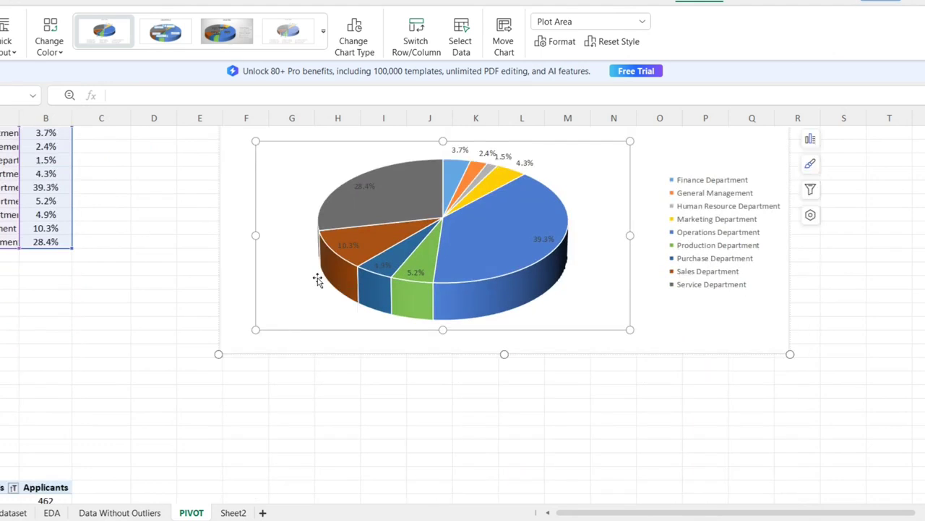
{"action": "scroll", "coordinate": [317, 279], "scroll_direction": "down", "scroll_amount": 5}
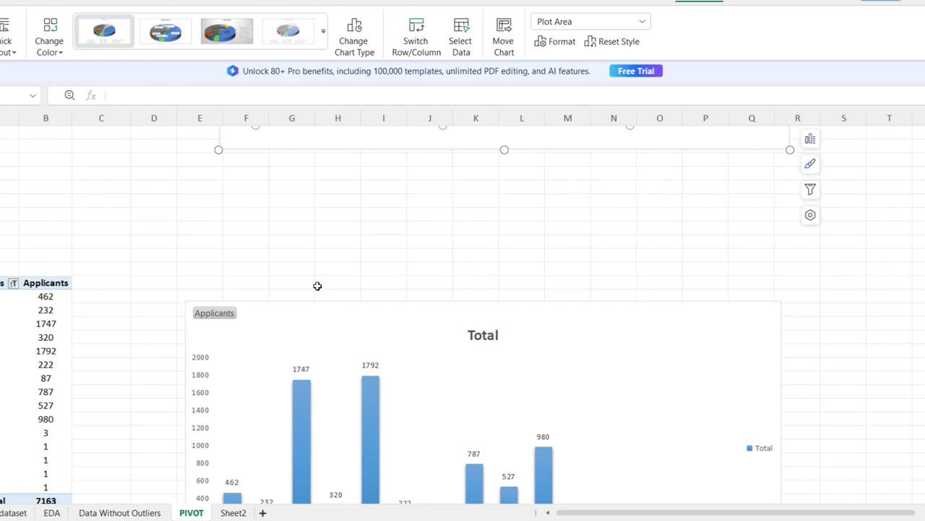
Step: Open the EDA sheet and check the Post Name column of the records
{"action": "left_click", "coordinate": [51, 513]}
{"action": "key", "text": "Left"}
{"action": "key", "text": "Left"}
{"action": "key", "text": "Left"}
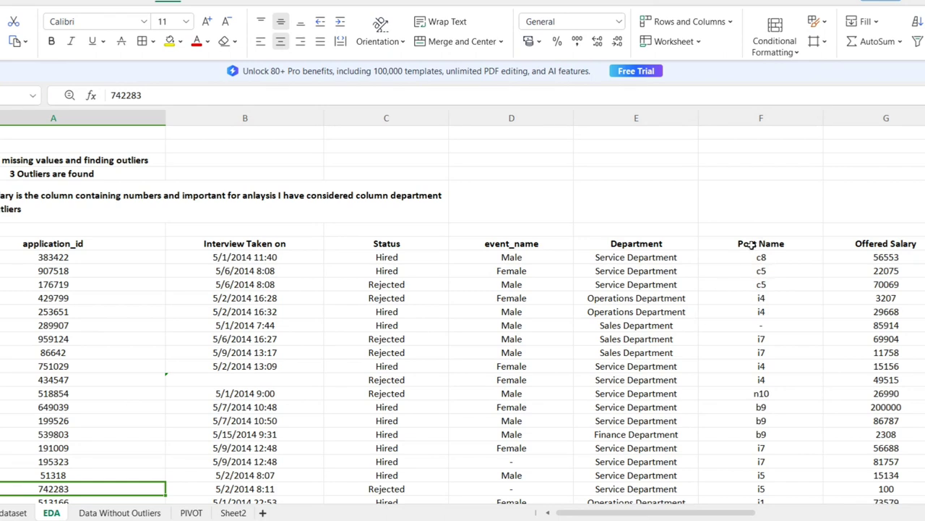
{"action": "left_click", "coordinate": [762, 337]}
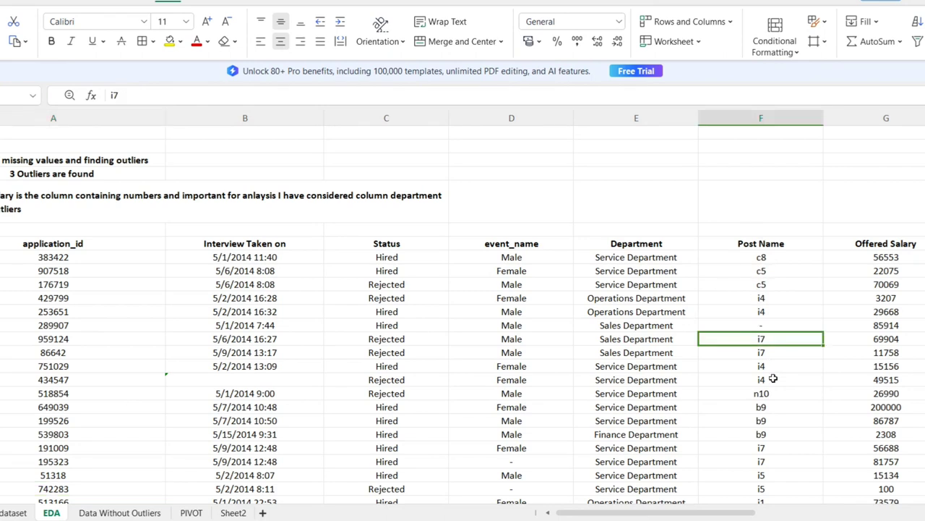
Step: Return to the PIVOT sheet and review the number of applicants per post name in its pivot table
{"action": "left_click", "coordinate": [192, 512]}
{"action": "scroll", "coordinate": [200, 415], "scroll_direction": "down", "scroll_amount": 2}
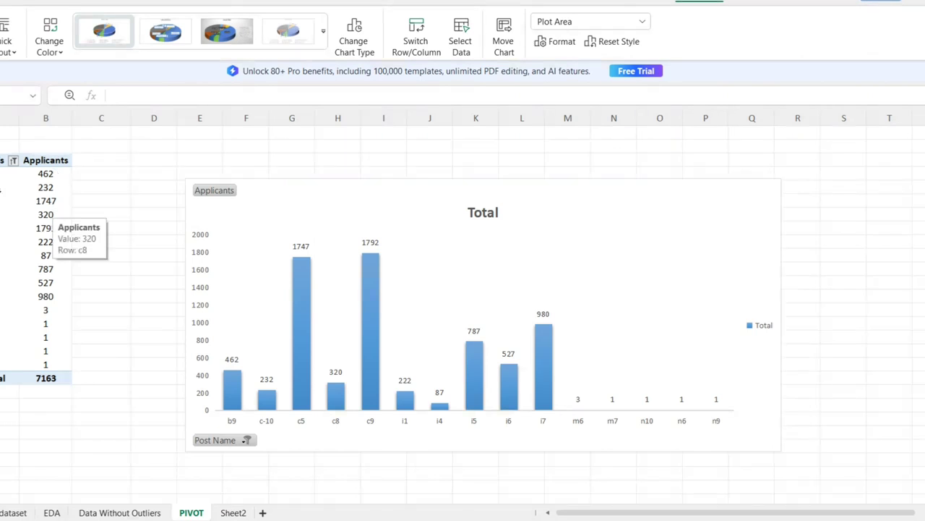
{"action": "left_click", "coordinate": [1, 190]}
{"action": "left_click", "coordinate": [49, 212]}
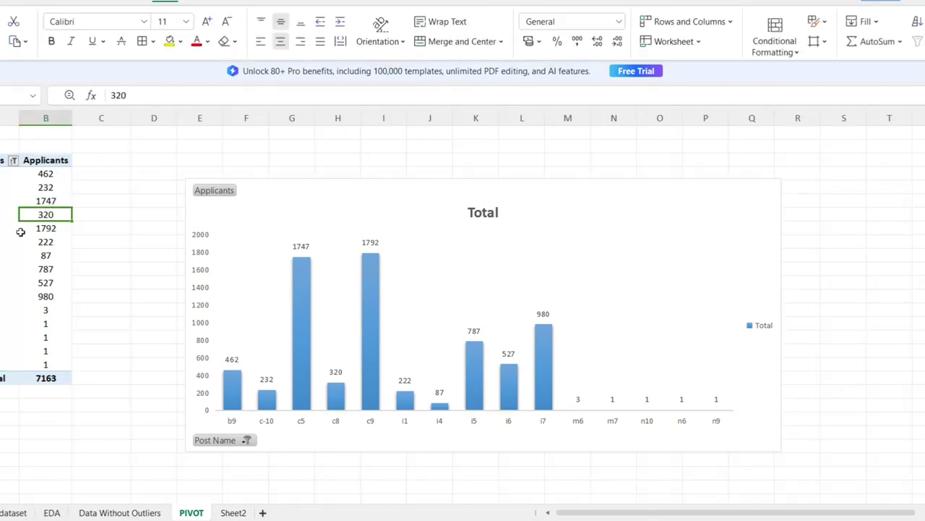
Step: Apply the dark-background chart style with outlined columns to the Total chart of applicants per post name
{"action": "left_click", "coordinate": [436, 347]}
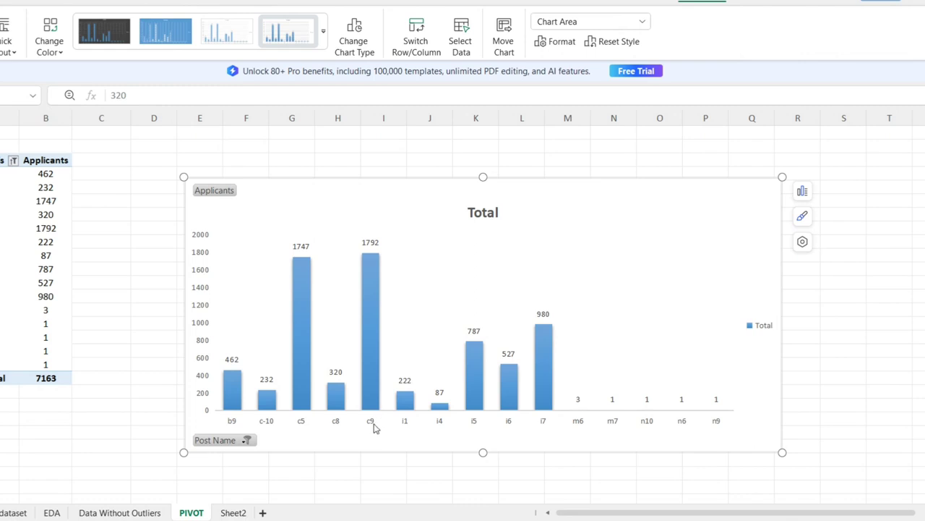
{"action": "mouse_move", "coordinate": [365, 272]}
{"action": "double_click", "coordinate": [360, 435]}
{"action": "left_click", "coordinate": [114, 29]}
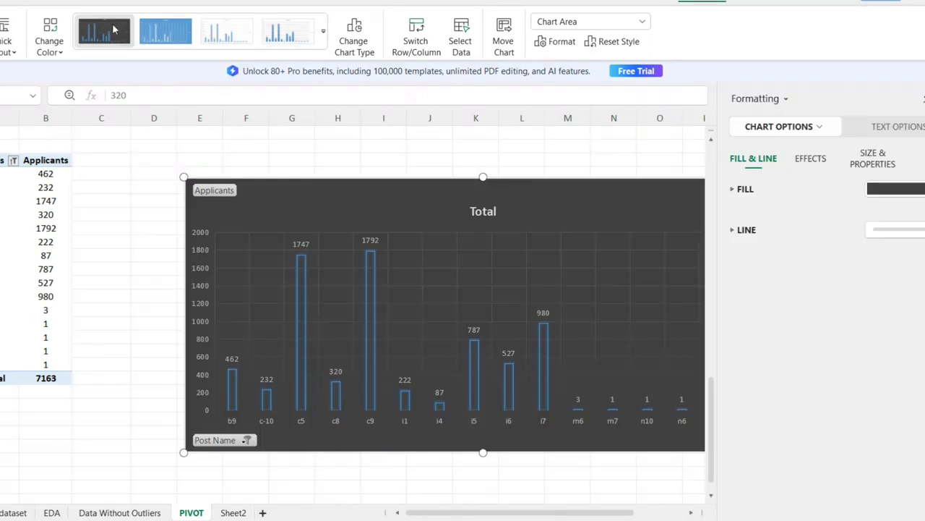
Step: Deselect the post-name chart and review the PIVOT sheet back up to the department table and the Hired Candidates chart
{"action": "left_click", "coordinate": [136, 322]}
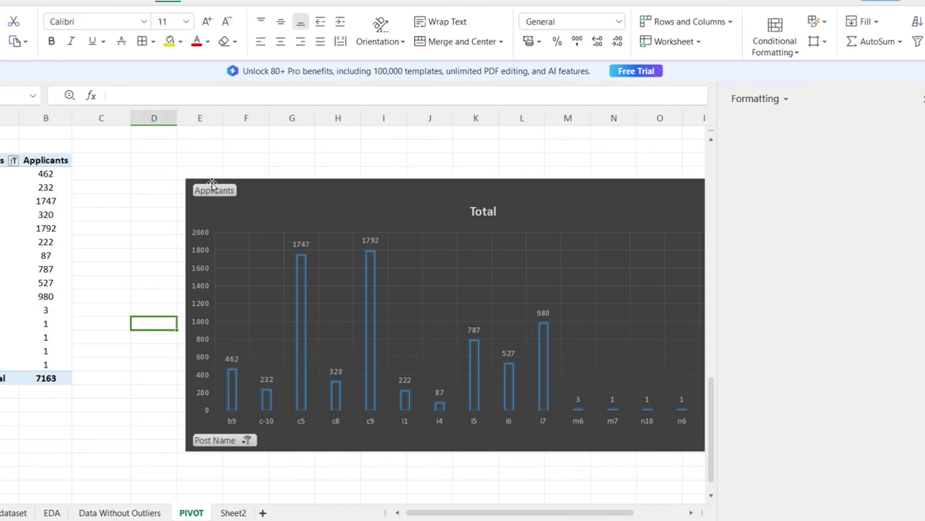
{"action": "left_click", "coordinate": [351, 147]}
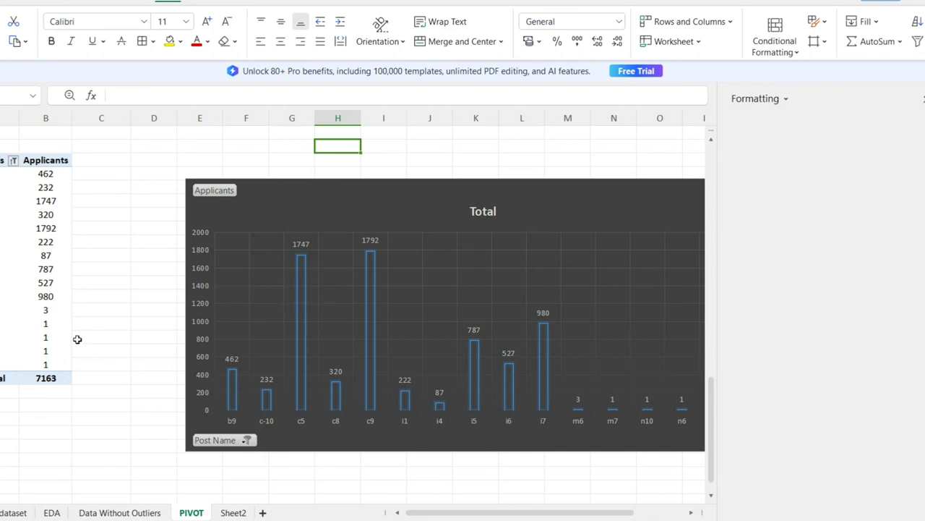
{"action": "scroll", "coordinate": [77, 339], "scroll_direction": "up", "scroll_amount": 10}
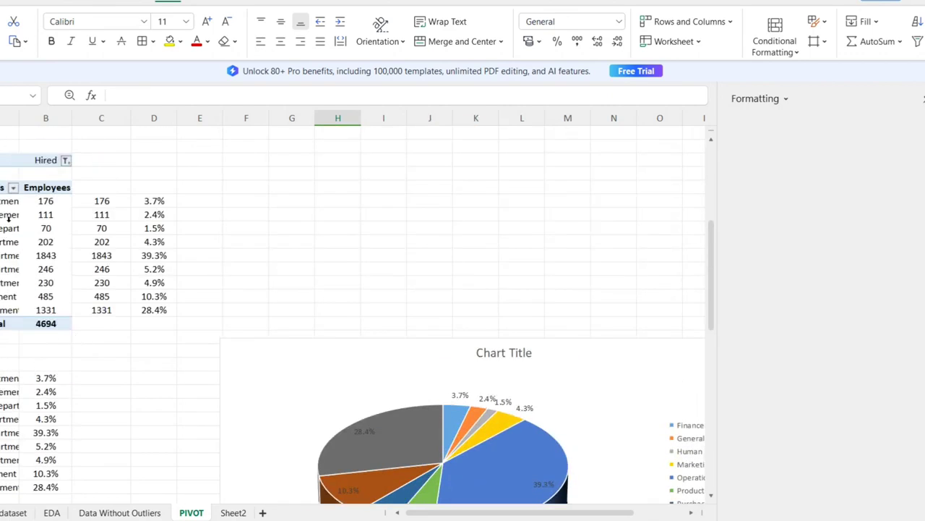
{"action": "scroll", "coordinate": [256, 325], "scroll_direction": "up", "scroll_amount": 4}
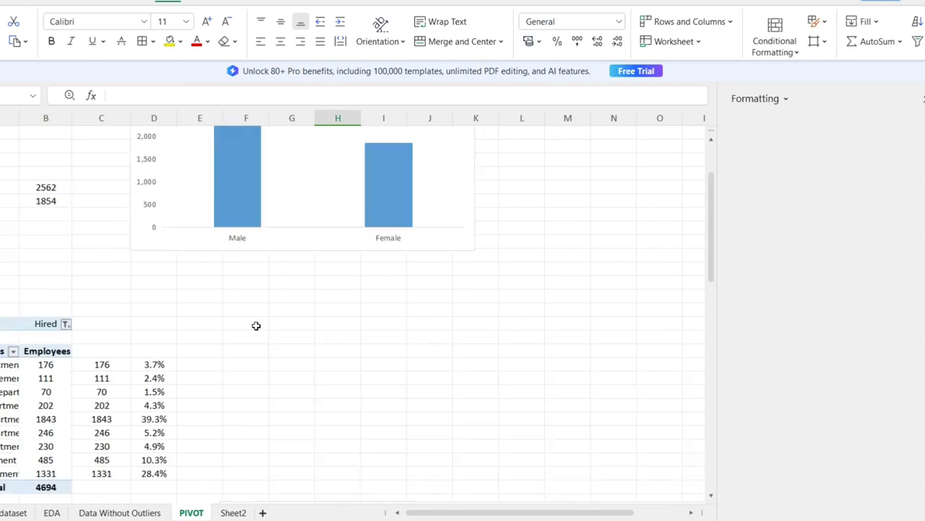
{"action": "scroll", "coordinate": [256, 326], "scroll_direction": "up", "scroll_amount": 2}
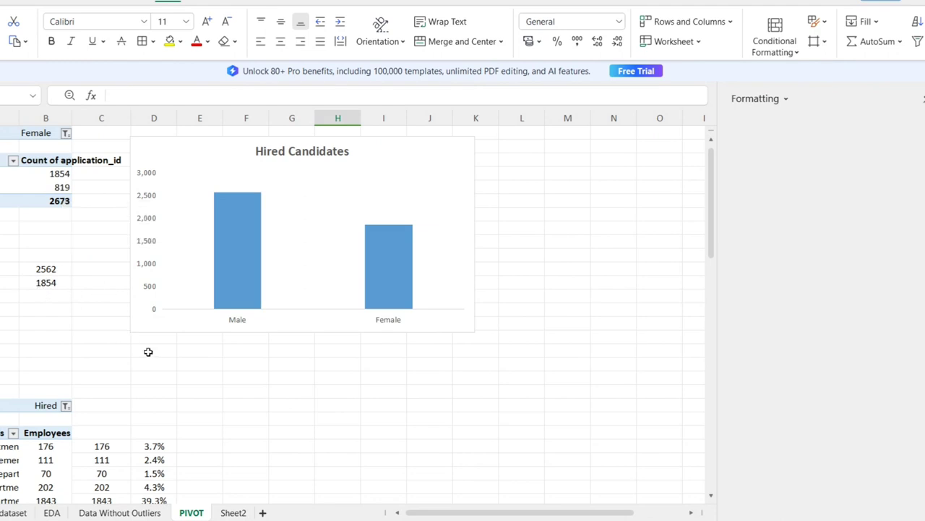
Step: Open the Data Without Outliers sheet and review its salary statistics, class intervals and histogram
{"action": "left_click", "coordinate": [120, 512]}
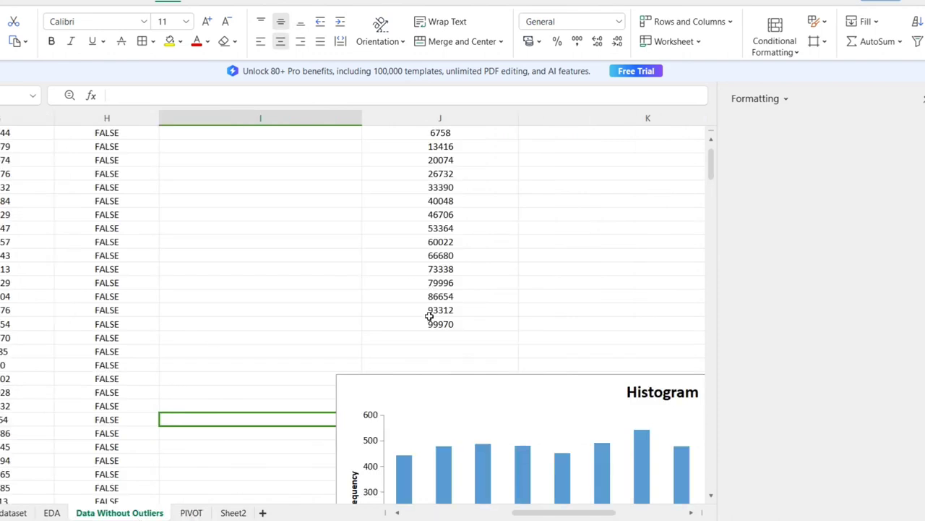
{"action": "scroll", "coordinate": [429, 316], "scroll_direction": "up", "scroll_amount": 8}
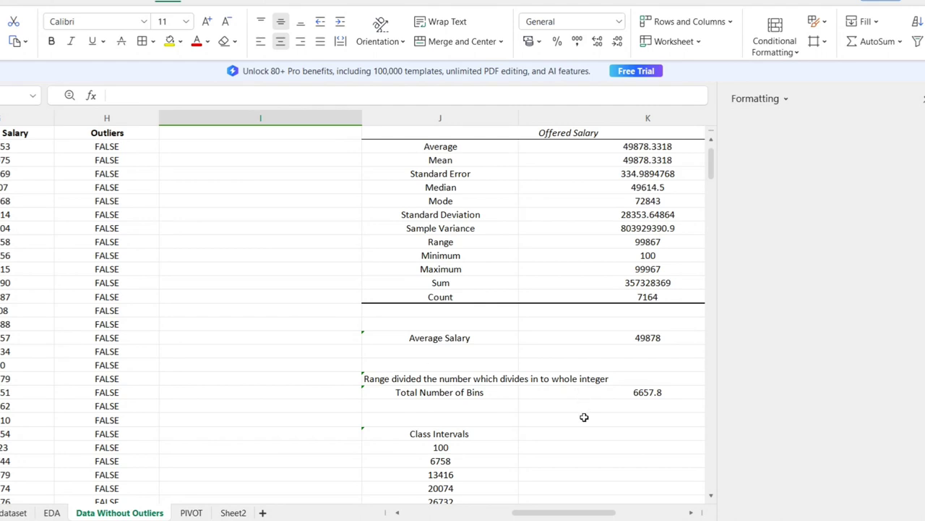
{"action": "scroll", "coordinate": [584, 418], "scroll_direction": "down", "scroll_amount": 3}
{"action": "scroll", "coordinate": [584, 417], "scroll_direction": "down", "scroll_amount": 15}
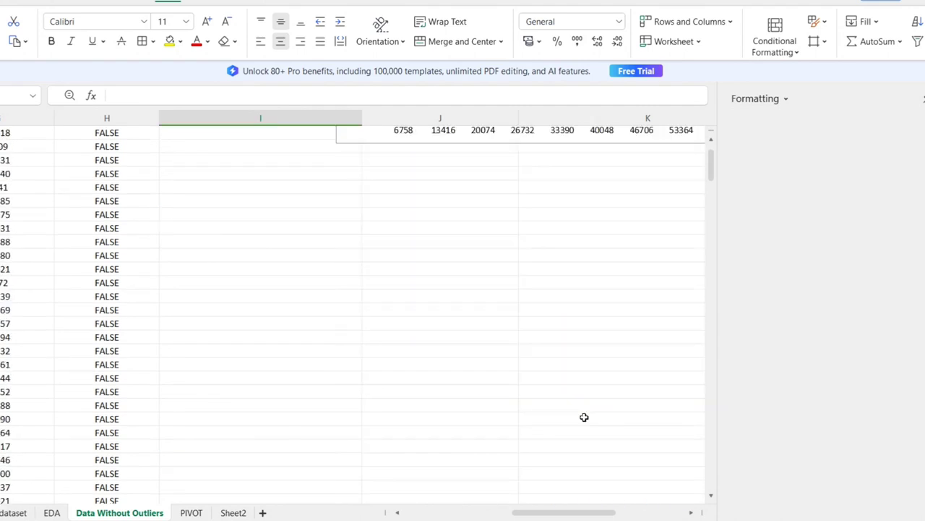
{"action": "scroll", "coordinate": [584, 417], "scroll_direction": "up", "scroll_amount": 10}
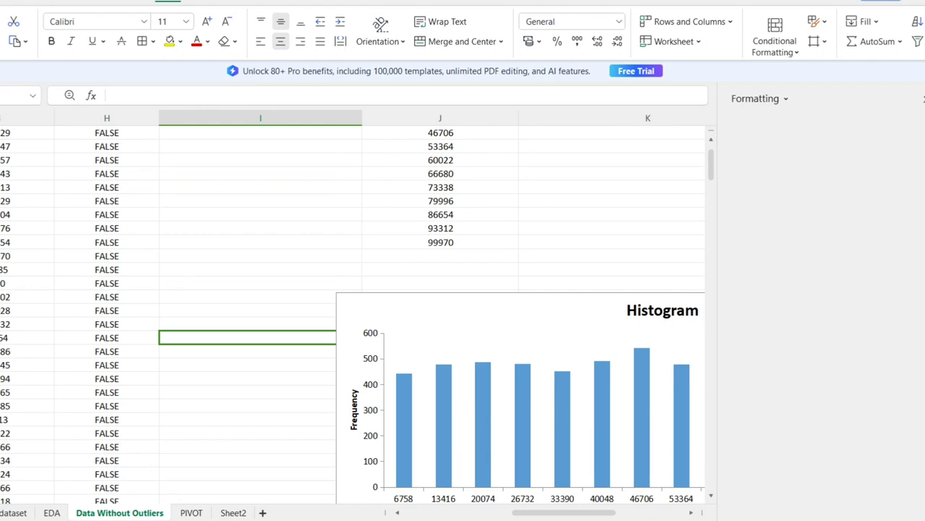
Step: Open the EDA sheet and review the applicant records, the descriptive statistics and the missing-value counts above them
{"action": "left_click", "coordinate": [52, 512]}
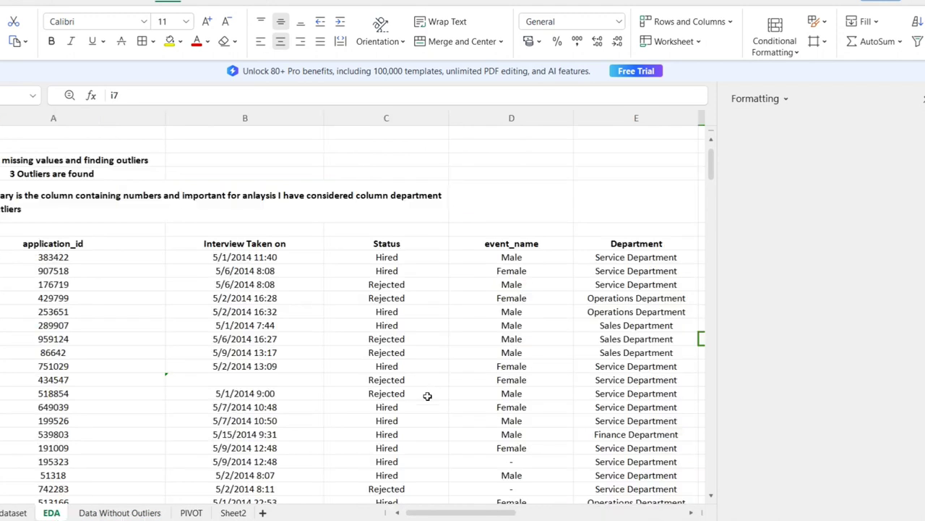
{"action": "key", "text": "Left"}
{"action": "key", "text": "Left"}
{"action": "key", "text": "Left"}
{"action": "key", "text": "Left"}
{"action": "key", "text": "Left"}
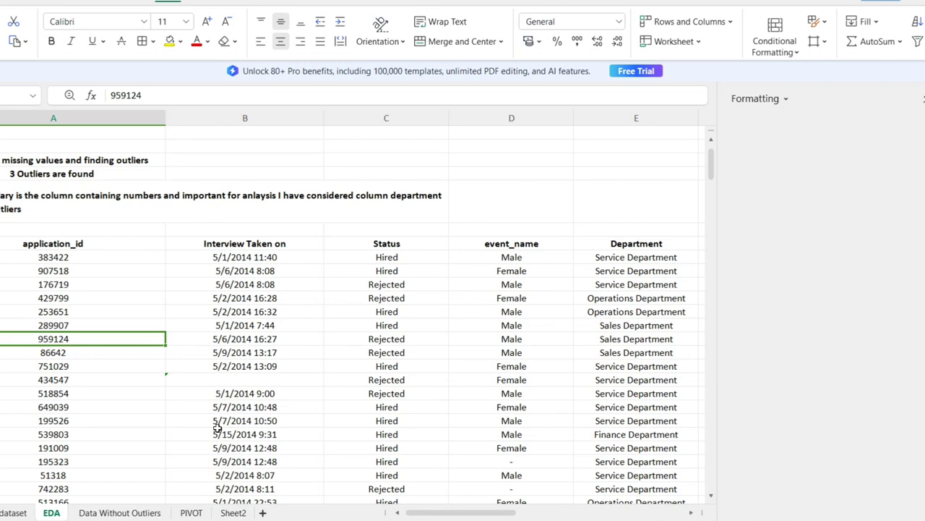
{"action": "left_click", "coordinate": [238, 366]}
{"action": "scroll", "coordinate": [234, 370], "scroll_direction": "up", "scroll_amount": 8}
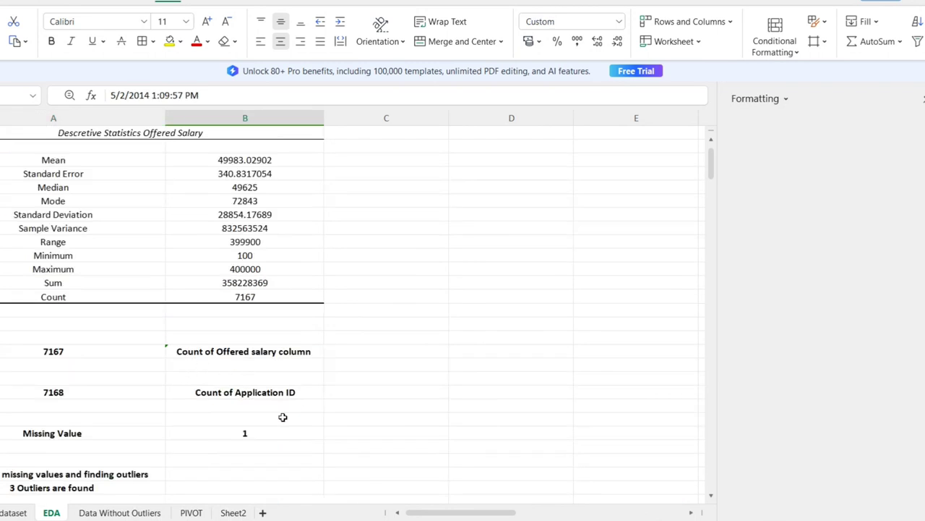
{"action": "scroll", "coordinate": [283, 417], "scroll_direction": "down", "scroll_amount": 12}
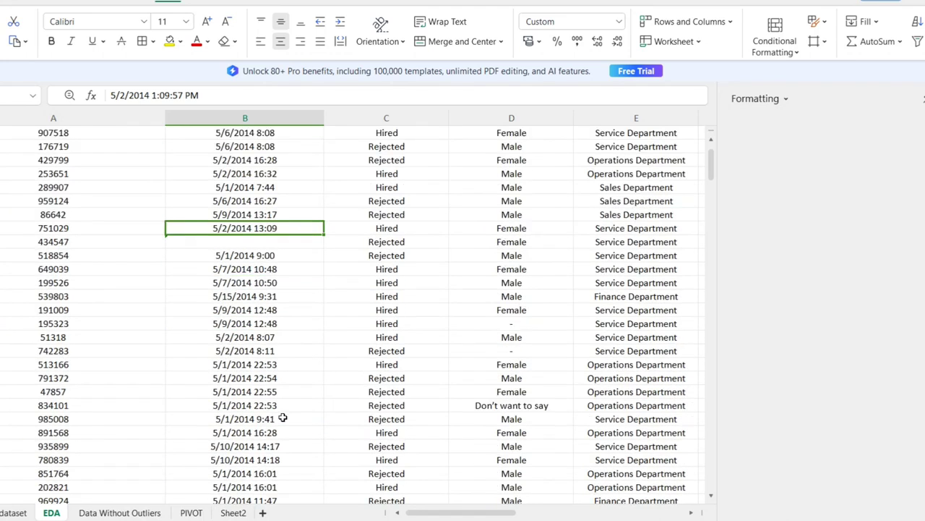
Step: Examine the Outliers flags beside Offered Salary and the quartile columns that follow them
{"action": "key", "text": "Right"}
{"action": "key", "text": "Right"}
{"action": "key", "text": "Right"}
{"action": "key", "text": "Right"}
{"action": "key", "text": "Right"}
{"action": "key", "text": "Right"}
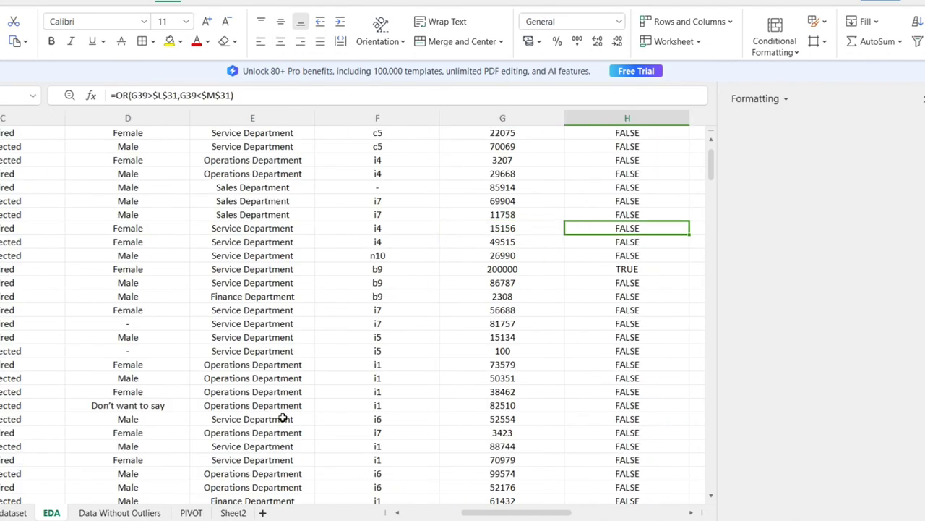
{"action": "key", "text": "Right"}
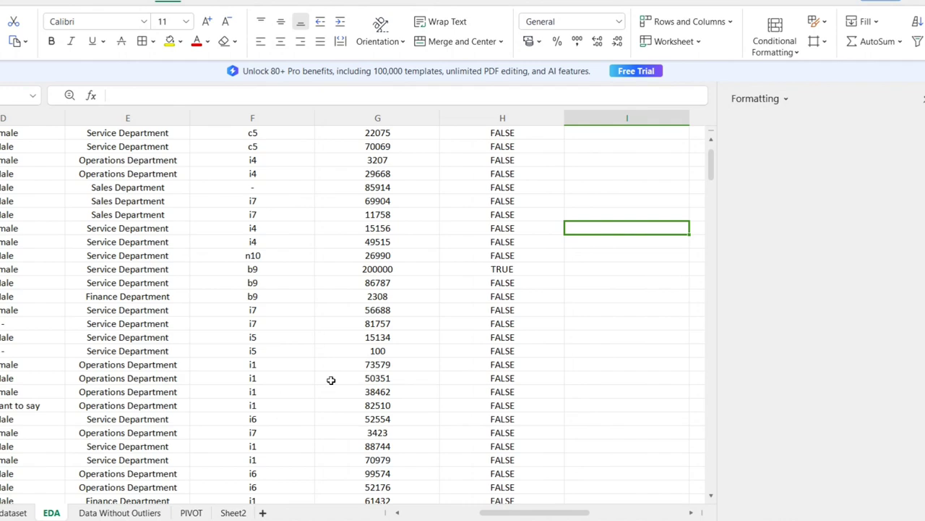
{"action": "scroll", "coordinate": [331, 380], "scroll_direction": "up", "scroll_amount": 7}
{"action": "scroll", "coordinate": [331, 381], "scroll_direction": "down", "scroll_amount": 3}
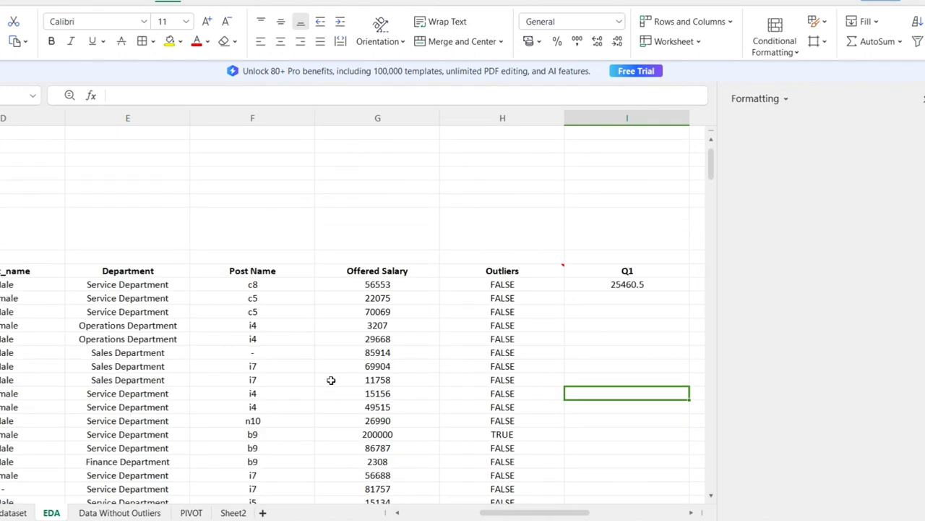
{"action": "key", "text": "Right"}
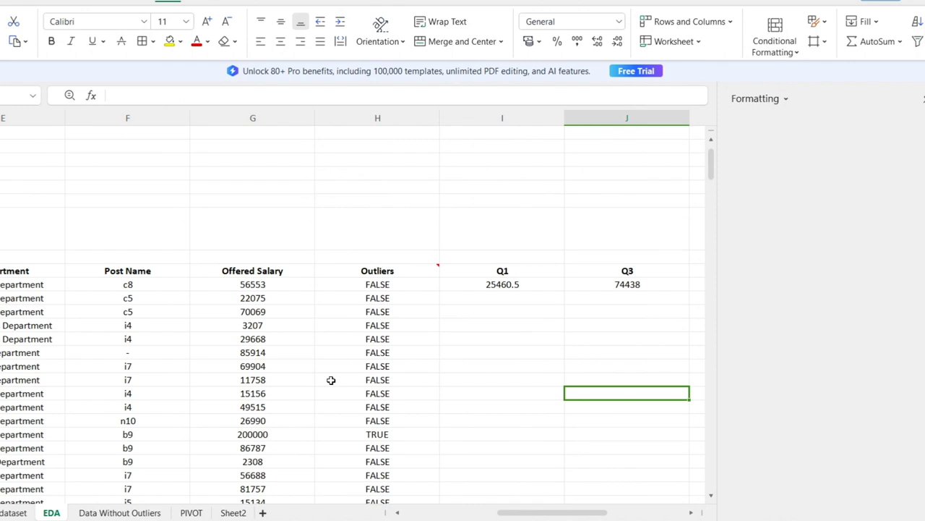
{"action": "key", "text": "Right"}
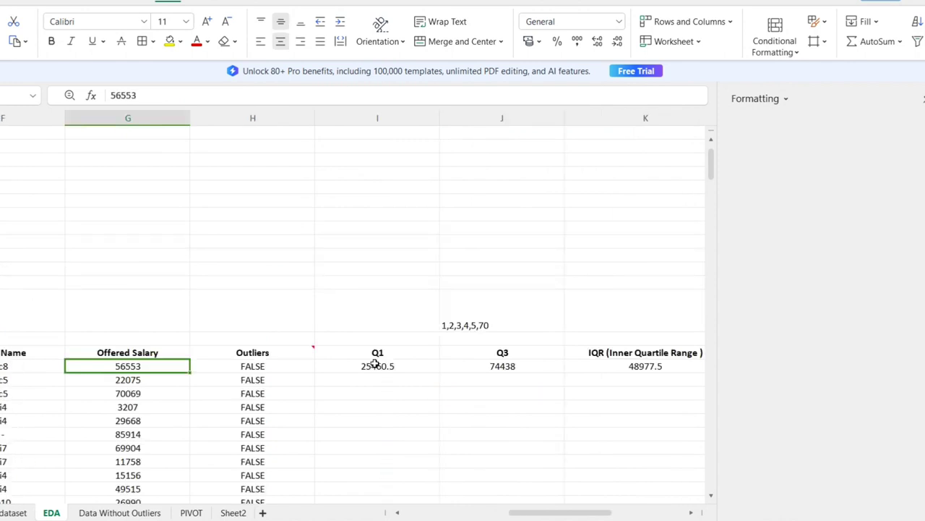
Step: Inspect the example list 1,2,3,4,5,70 above the Q3 heading and its sum and average formulas that include 70
{"action": "left_click", "coordinate": [467, 303]}
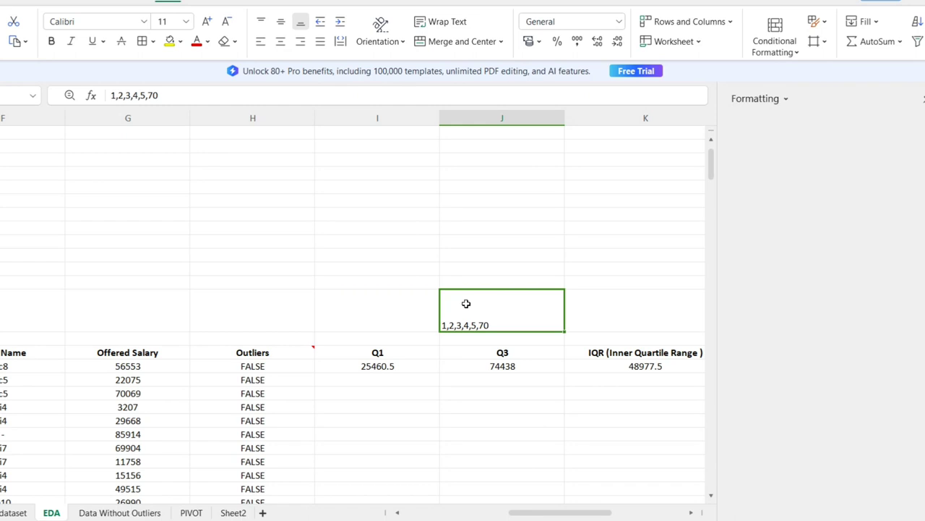
{"action": "key", "text": "Right"}
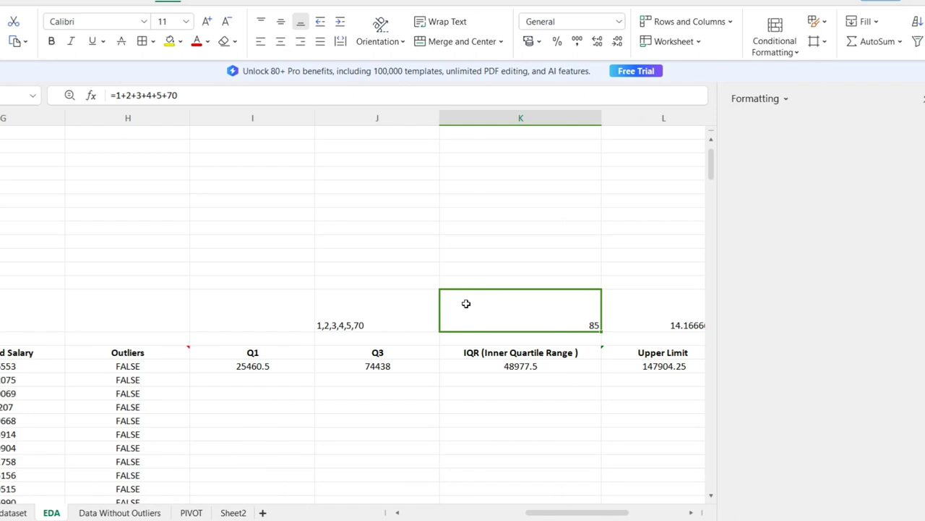
{"action": "key", "text": "Right"}
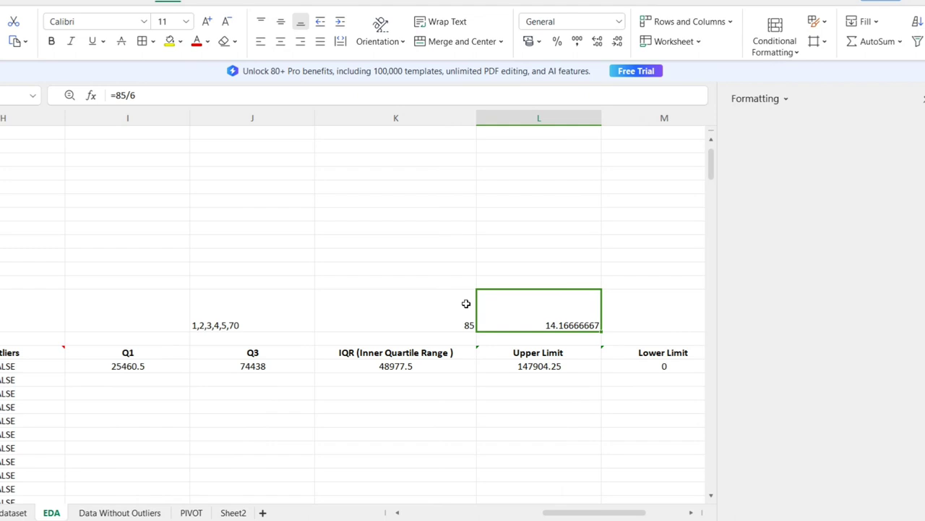
{"action": "left_click", "coordinate": [245, 319]}
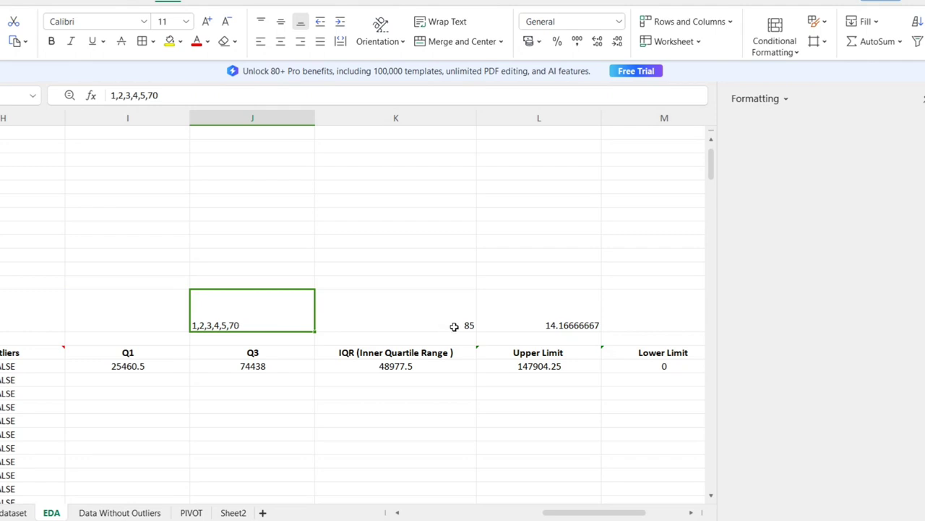
Step: Compare the example's sum and average formulas that leave out 70, ending back at the number list
{"action": "left_click", "coordinate": [616, 317]}
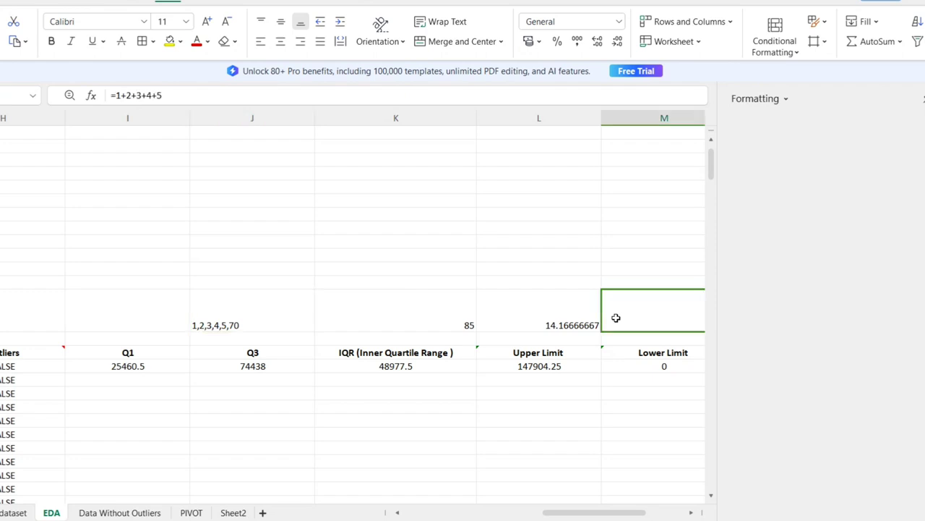
{"action": "key", "text": "Right"}
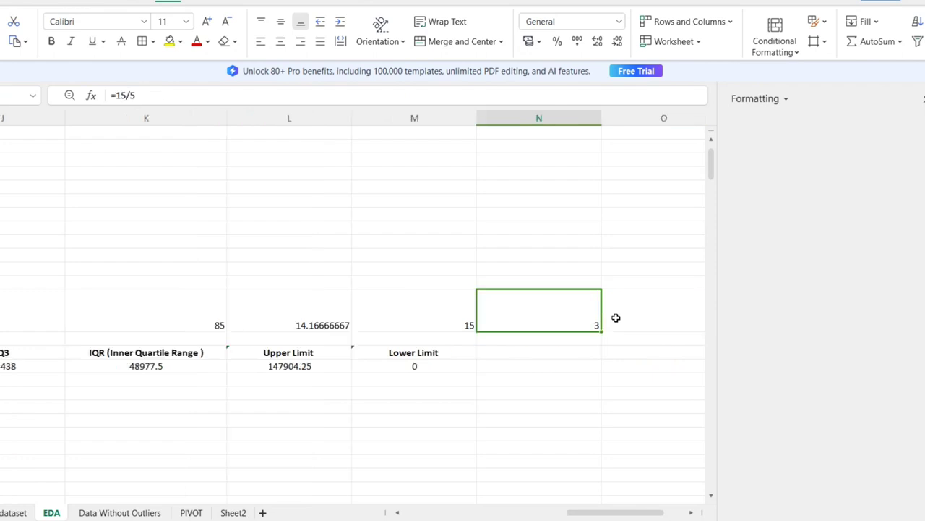
{"action": "key", "text": "Left"}
{"action": "key", "text": "Right"}
{"action": "key", "text": "Left"}
{"action": "key", "text": "Left"}
{"action": "key", "text": "Left"}
{"action": "key", "text": "Left"}
{"action": "key", "text": "Left"}
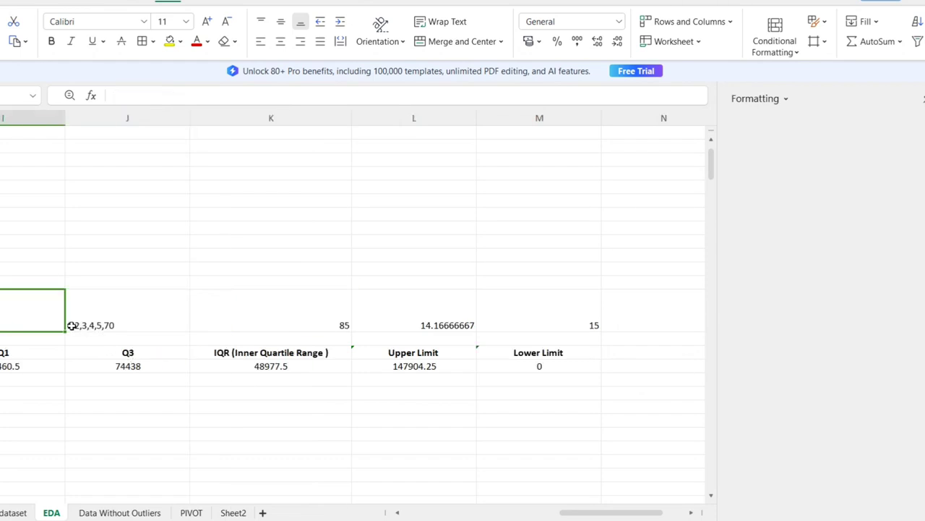
{"action": "left_click", "coordinate": [113, 319]}
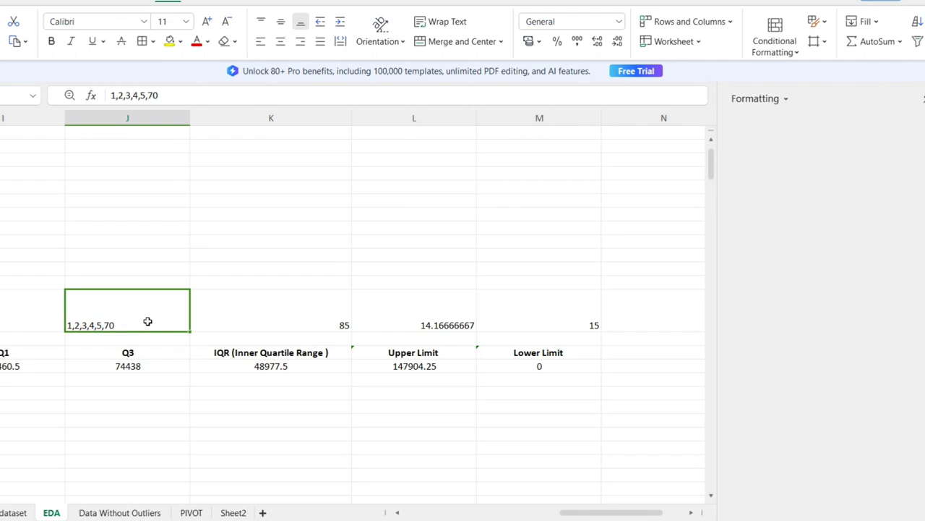
Step: Return to the Offered Salary column and check individual salary values
{"action": "scroll", "coordinate": [140, 399], "scroll_direction": "left", "scroll_amount": 3}
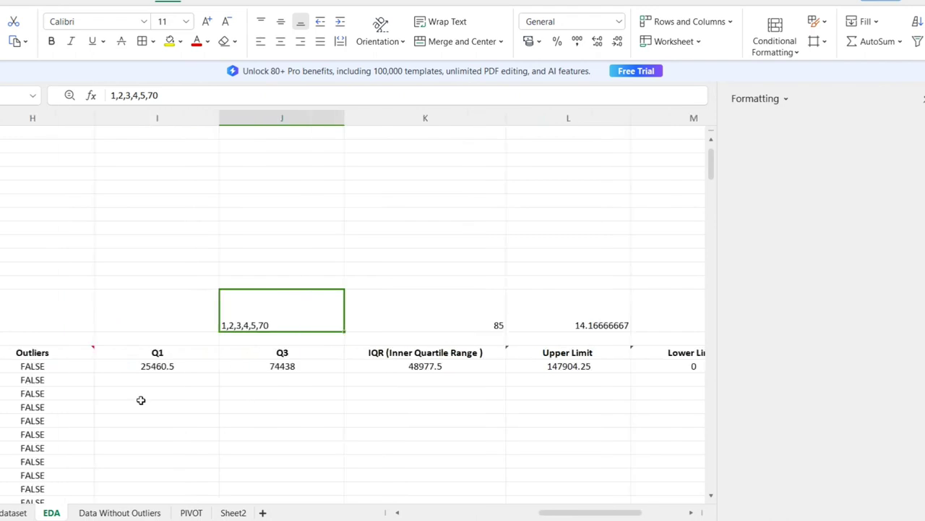
{"action": "scroll", "coordinate": [10, 385], "scroll_direction": "left", "scroll_amount": 1}
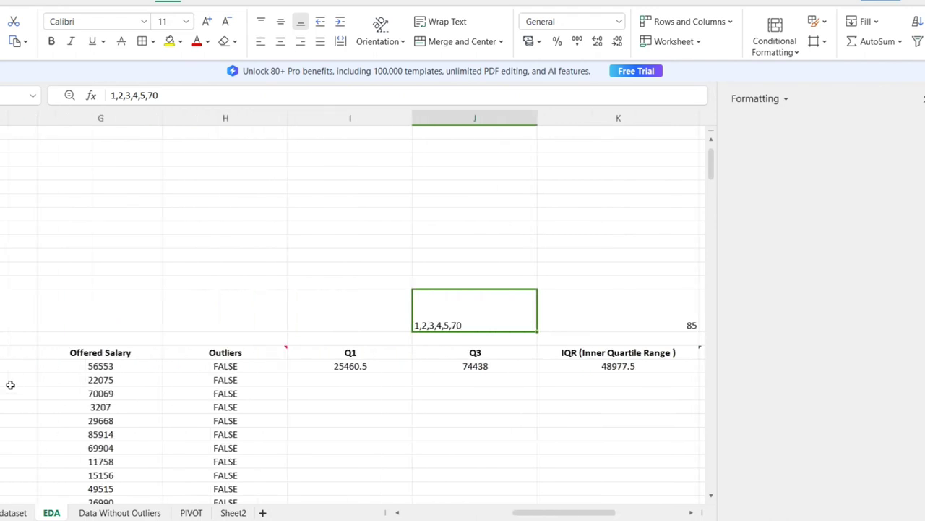
{"action": "left_click", "coordinate": [110, 377]}
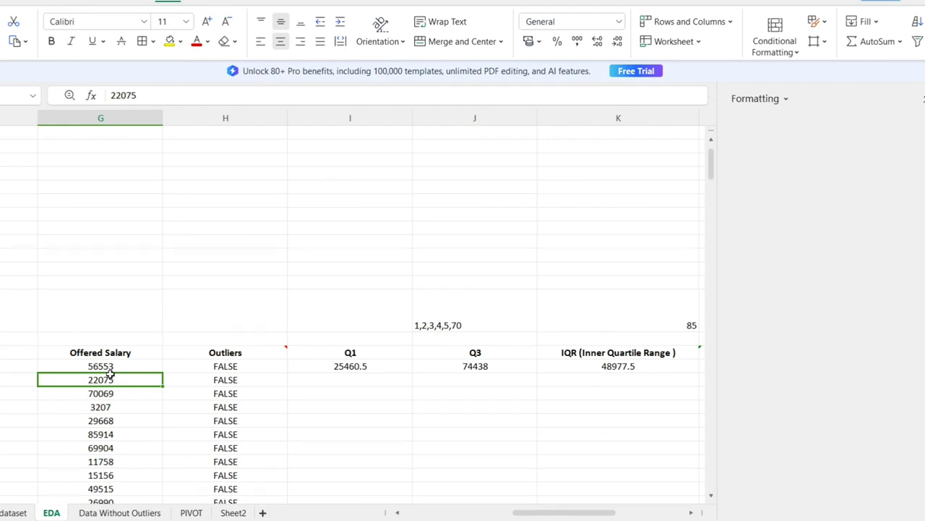
{"action": "left_click", "coordinate": [98, 409]}
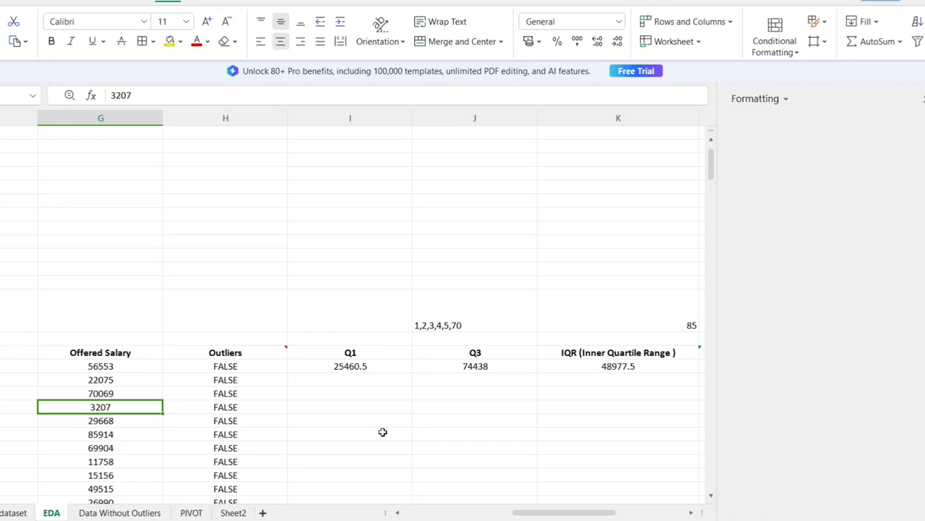
Step: Inspect the formulas behind Q1, the Lower Limit, the Upper Limit and the IQR, ending on cell J34
{"action": "left_click", "coordinate": [349, 370]}
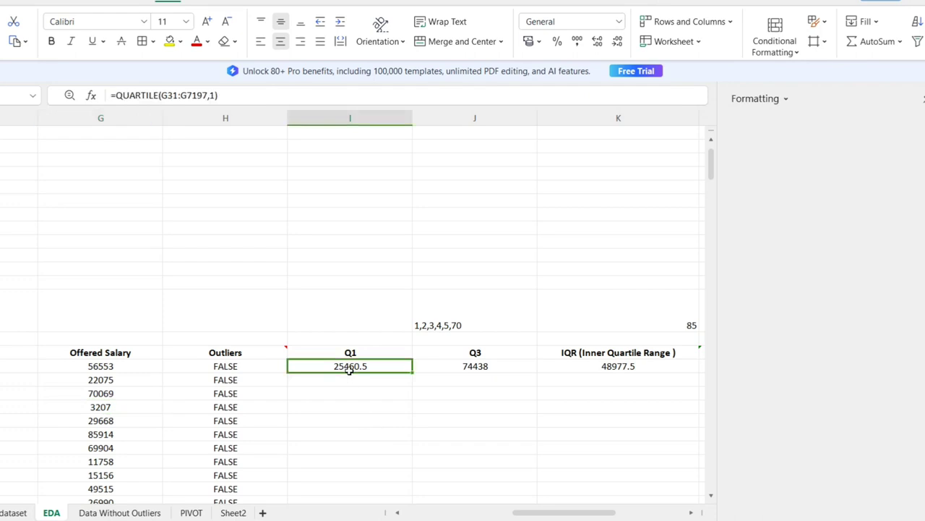
{"action": "key", "text": "Right"}
{"action": "key", "text": "Right"}
{"action": "key", "text": "Right"}
{"action": "key", "text": "Right"}
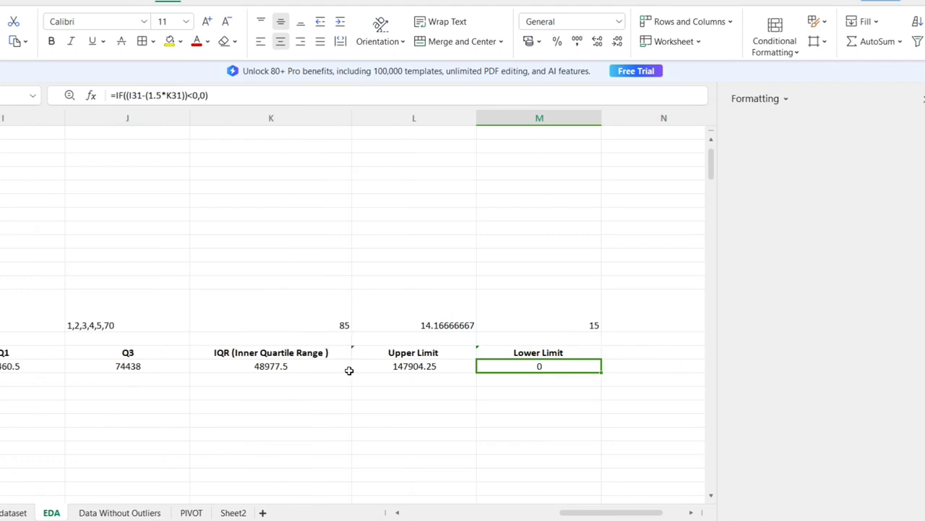
{"action": "key", "text": "Left"}
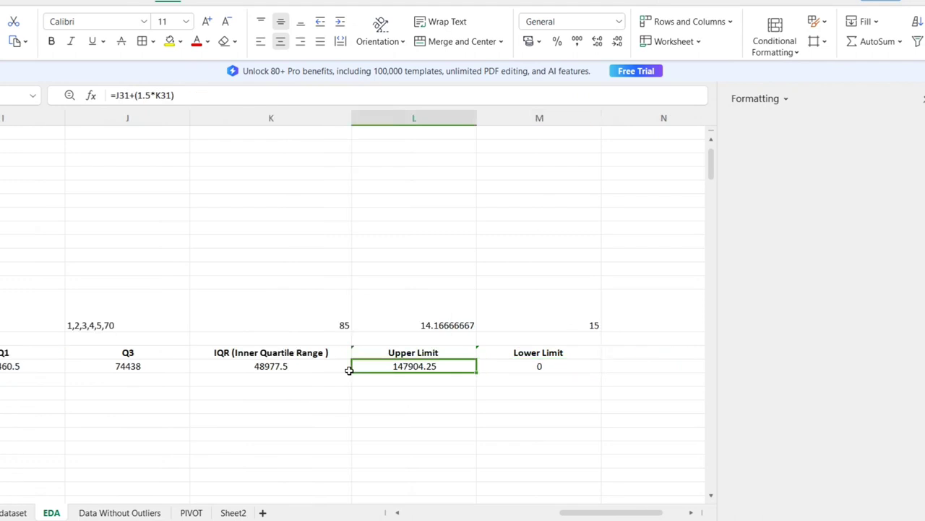
{"action": "left_click", "coordinate": [212, 366]}
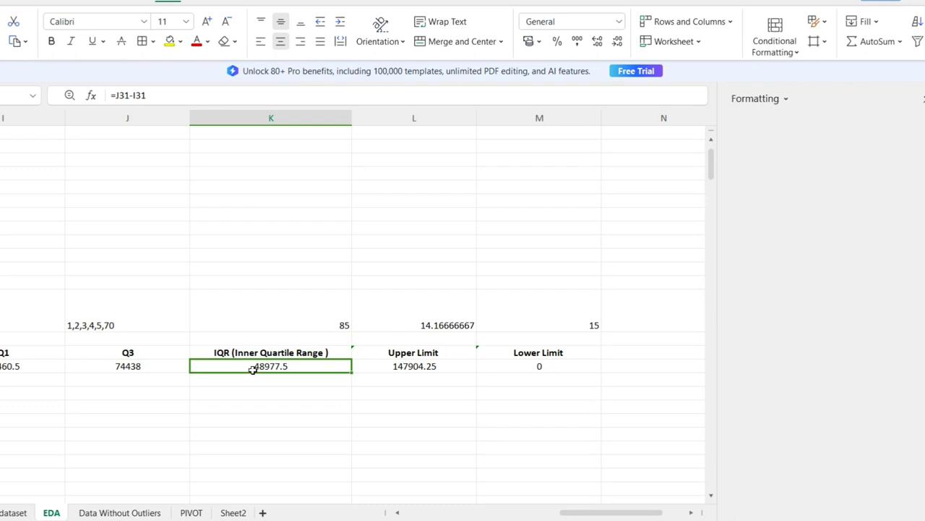
{"action": "left_click_drag", "start_coordinate": [252, 369], "coordinate": [176, 409]}
{"action": "left_click", "coordinate": [174, 409]}
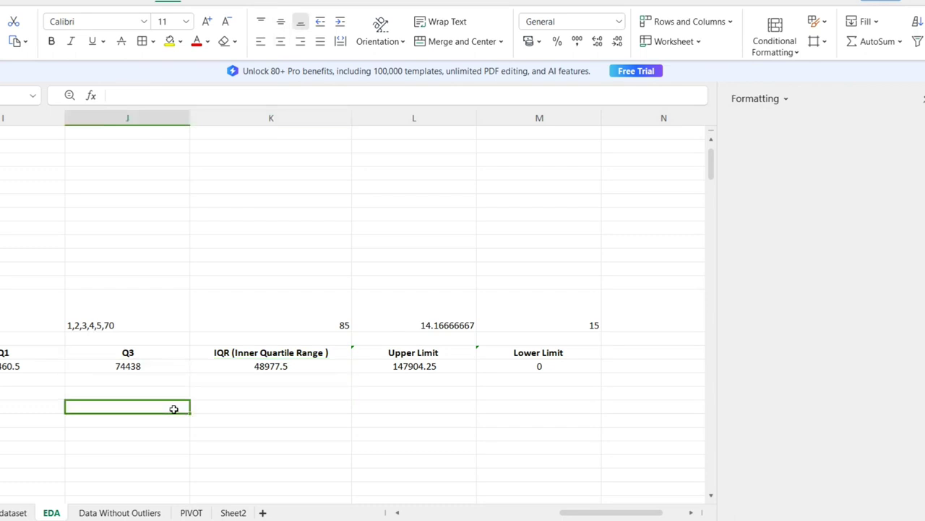
Step: Review the formulas for Q1, Q3, the IQR and the Upper Limit in order on the EDA sheet
{"action": "scroll", "coordinate": [173, 409], "scroll_direction": "left", "scroll_amount": 1}
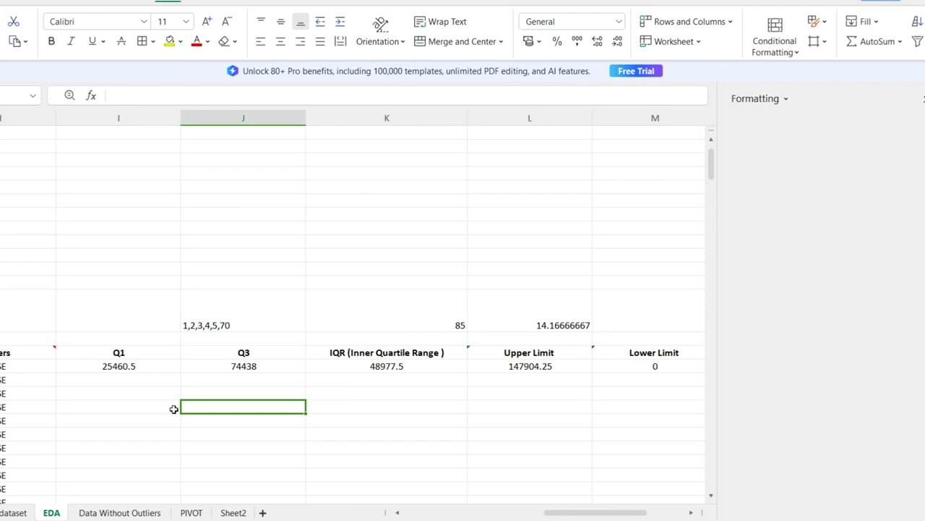
{"action": "left_click", "coordinate": [124, 368]}
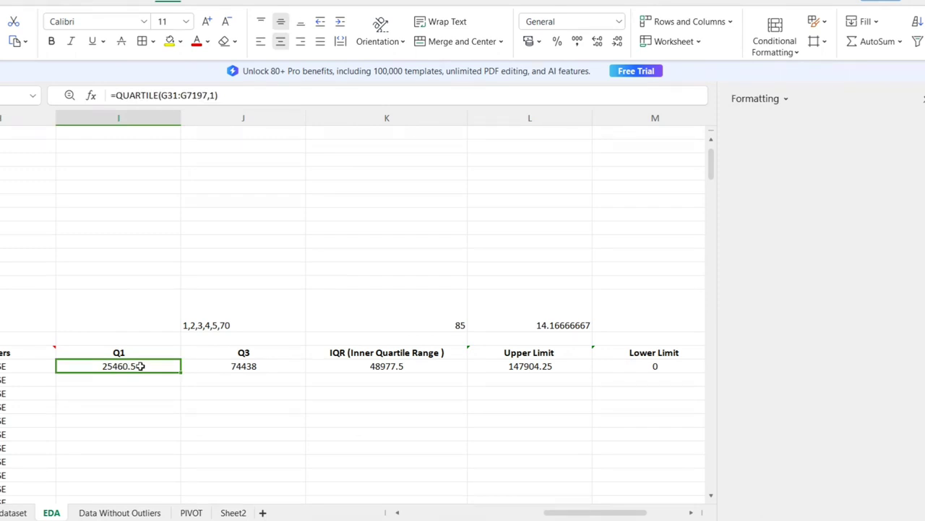
{"action": "left_click", "coordinate": [261, 366]}
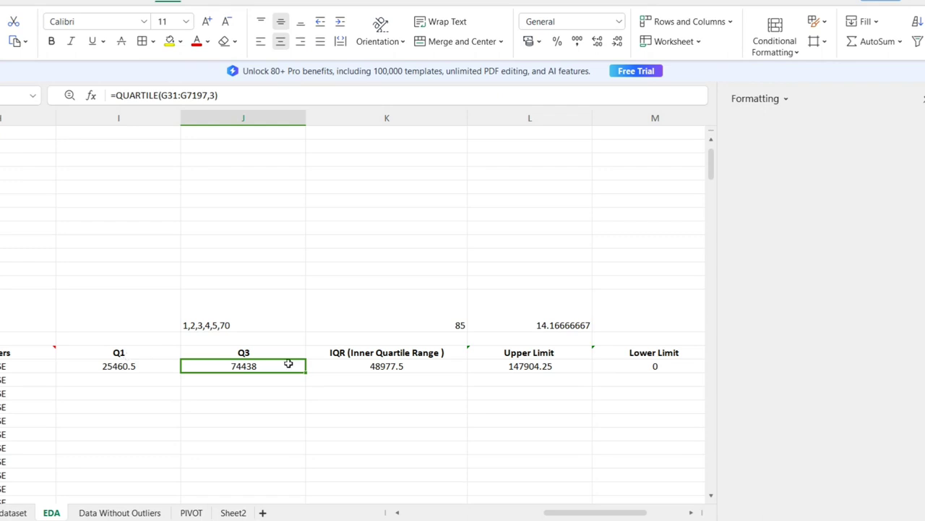
{"action": "left_click", "coordinate": [355, 364]}
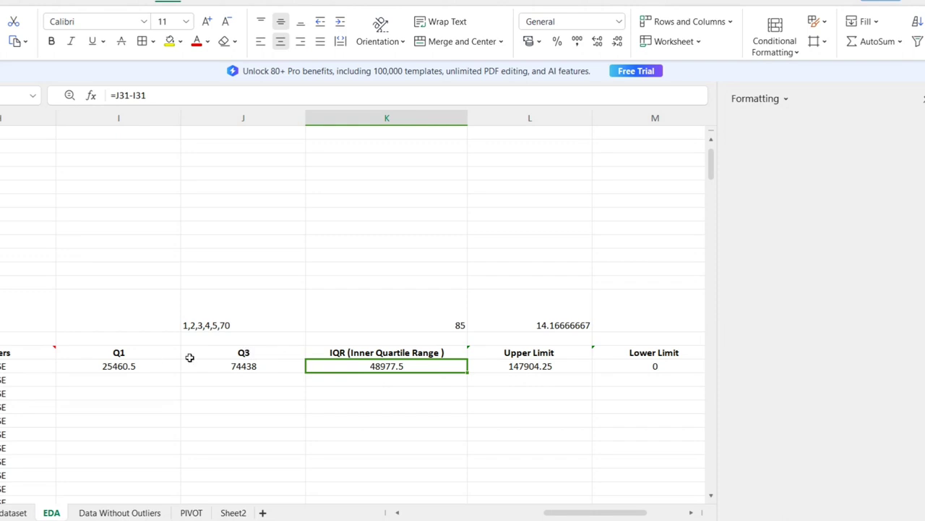
{"action": "left_click", "coordinate": [530, 367]}
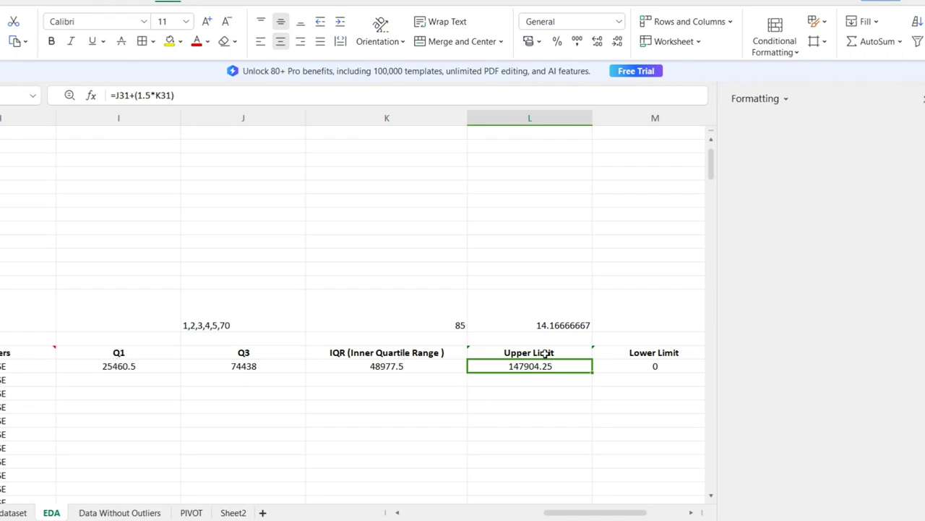
{"action": "left_click_drag", "start_coordinate": [546, 368], "coordinate": [136, 447]}
{"action": "left_click", "coordinate": [135, 446]}
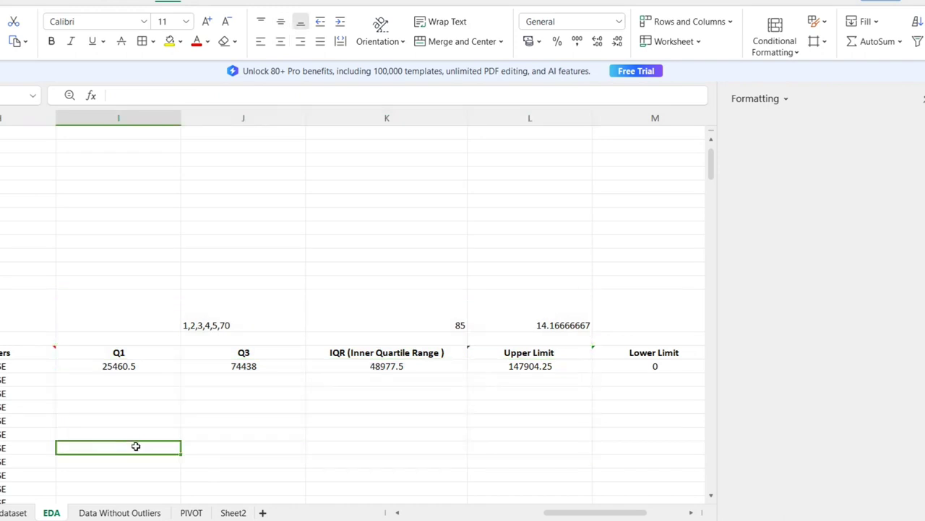
Step: Check the Q1 formula against the IF formula behind the Lower Limit
{"action": "left_click", "coordinate": [148, 362]}
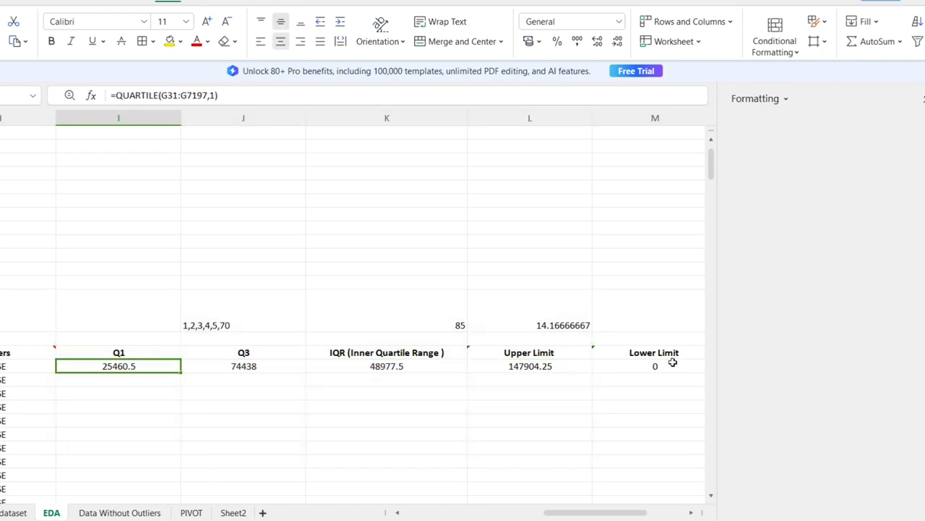
{"action": "left_click", "coordinate": [670, 365]}
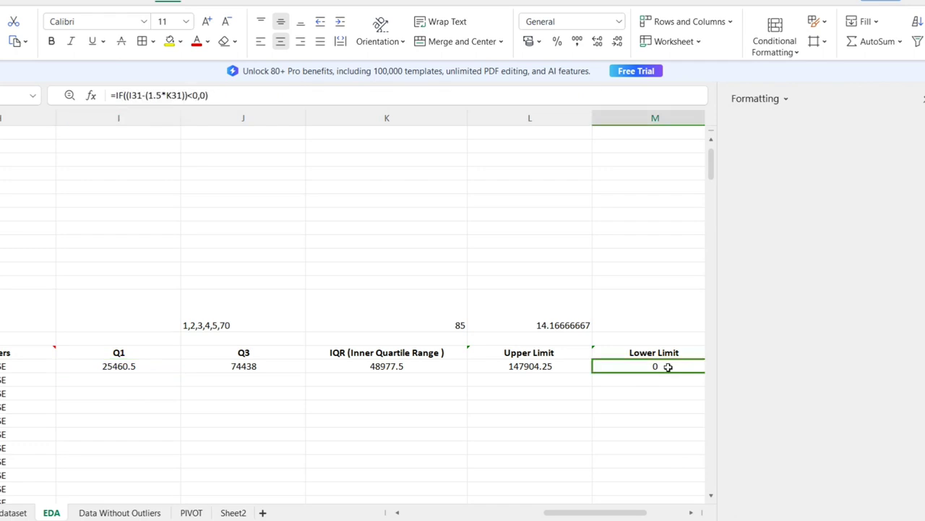
{"action": "left_click", "coordinate": [379, 408]}
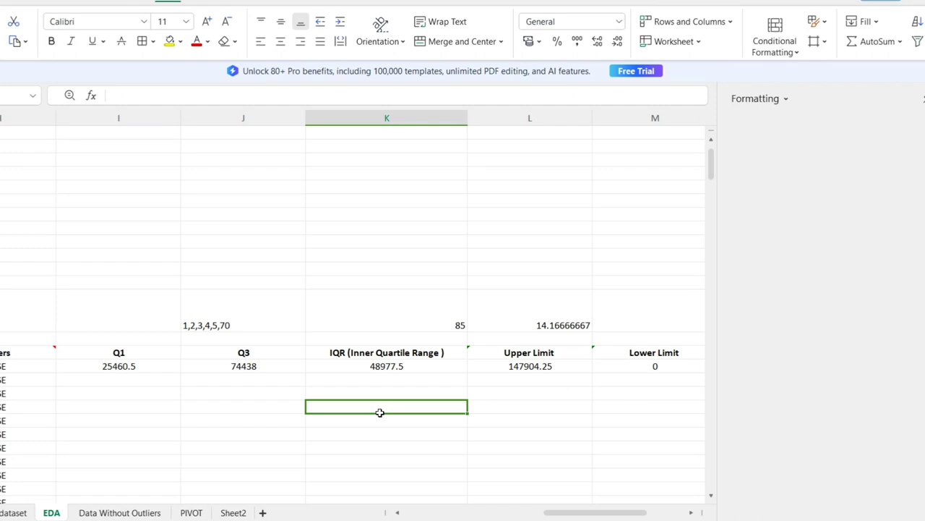
{"action": "left_click", "coordinate": [227, 412]}
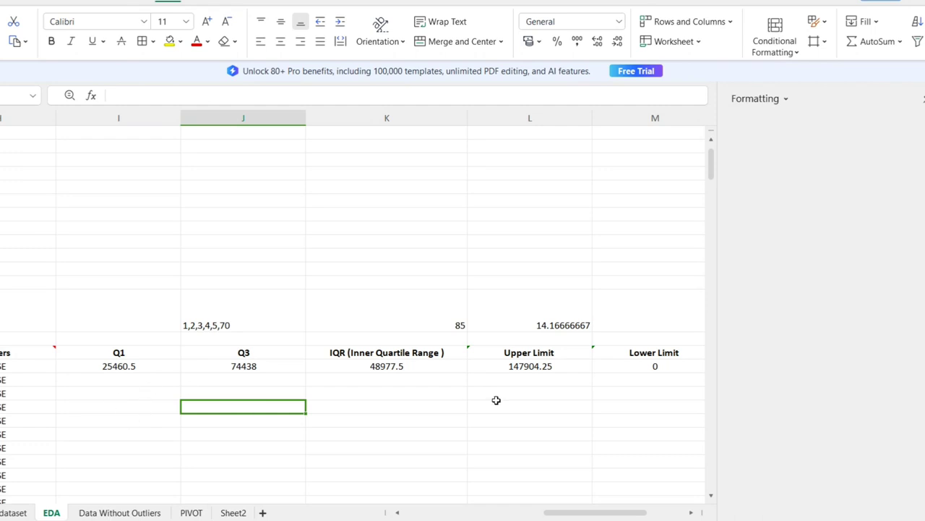
Step: Compare the Upper Limit formula with the Lower Limit formula once more
{"action": "left_click", "coordinate": [527, 367]}
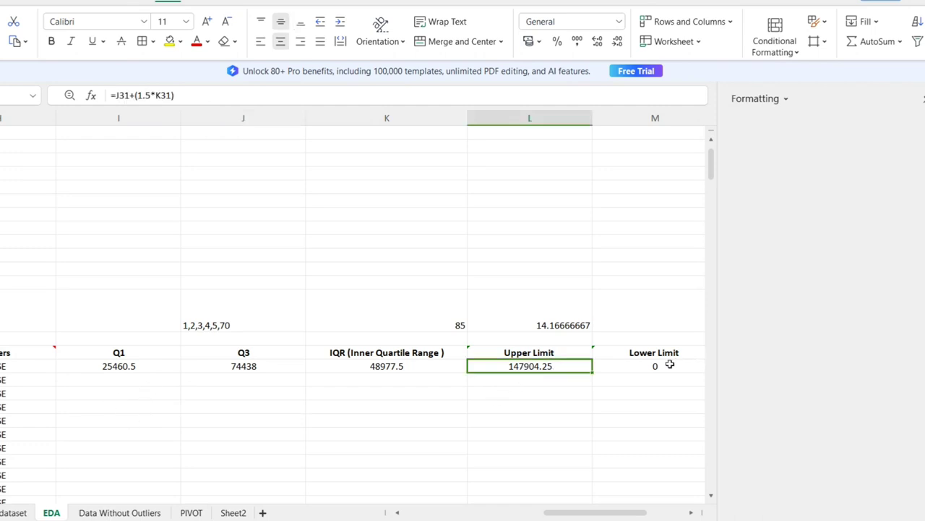
{"action": "left_click", "coordinate": [670, 364]}
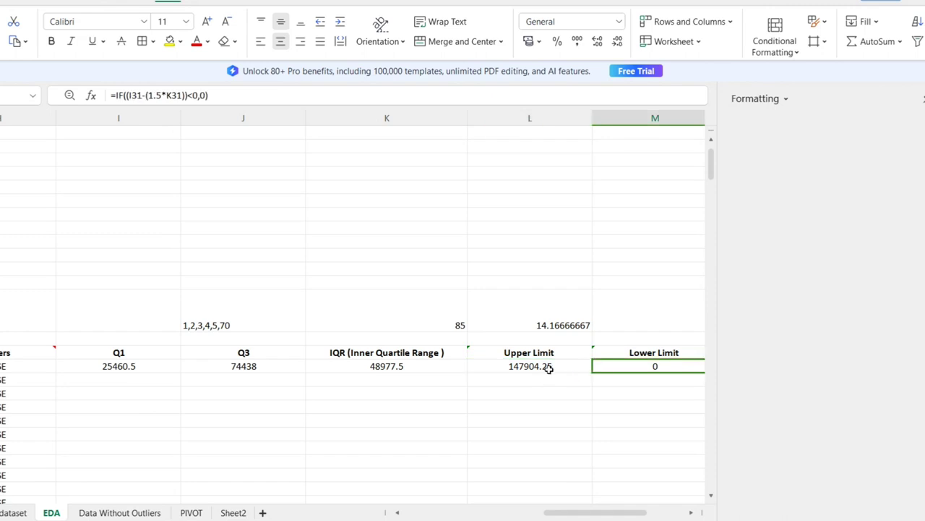
{"action": "left_click_drag", "start_coordinate": [547, 368], "coordinate": [205, 393]}
{"action": "left_click", "coordinate": [200, 390]}
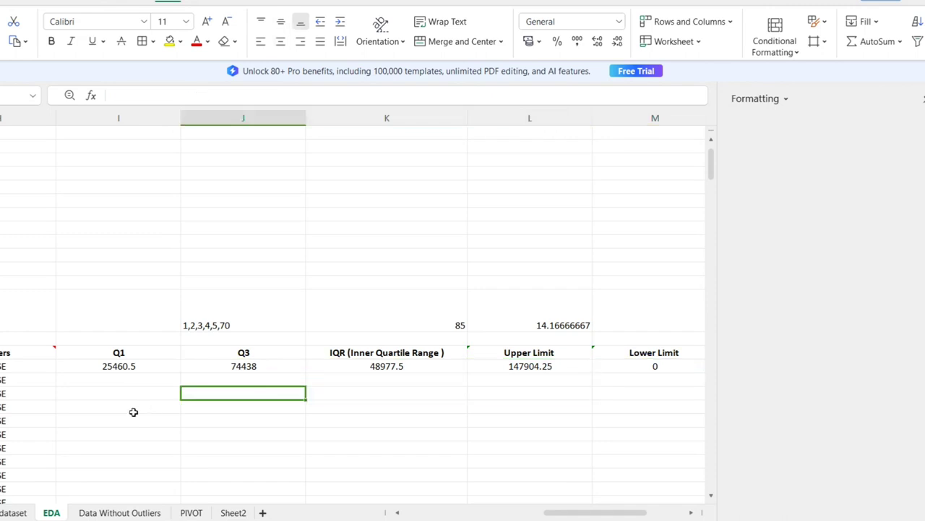
Step: Inspect the first Offered Salary value and its Outliers OR formula, tracing its references to the Upper and Lower Limit cells
{"action": "scroll", "coordinate": [132, 411], "scroll_direction": "left", "scroll_amount": 1}
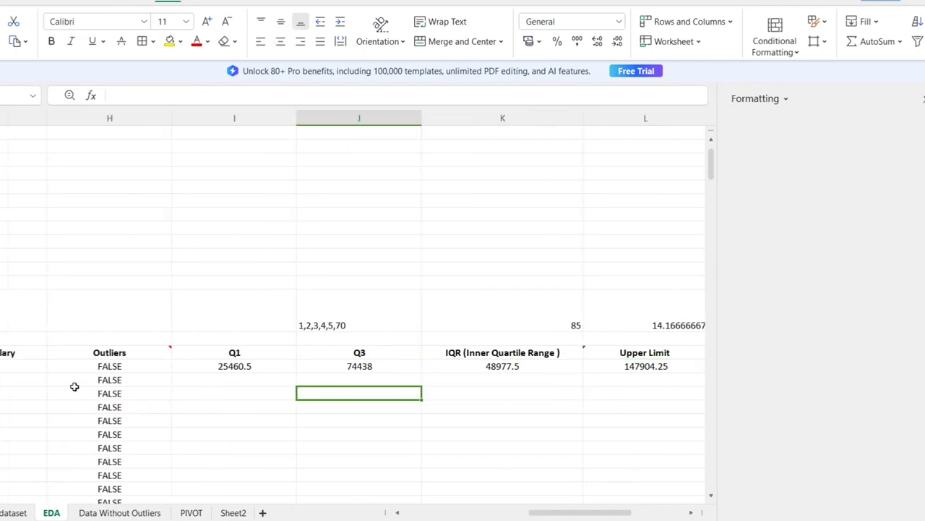
{"action": "left_click", "coordinate": [7, 368]}
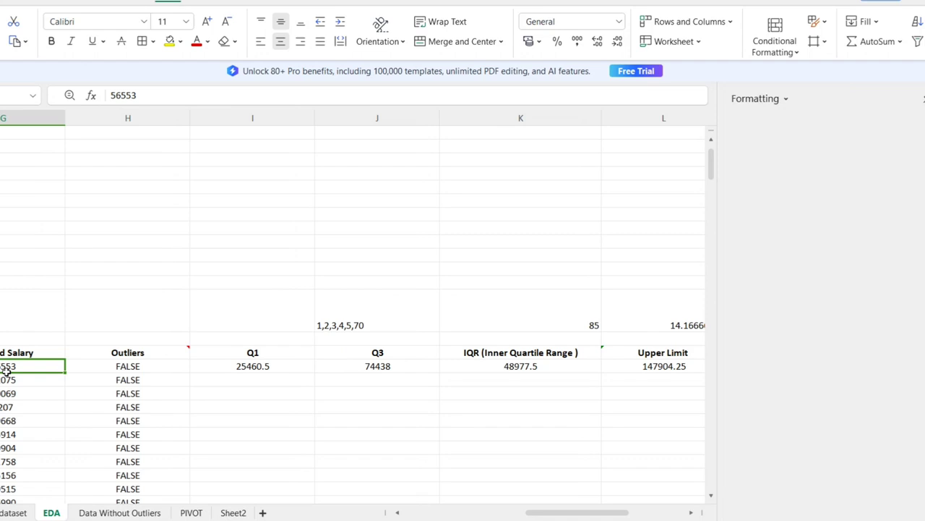
{"action": "left_click", "coordinate": [126, 353]}
{"action": "left_click", "coordinate": [133, 366]}
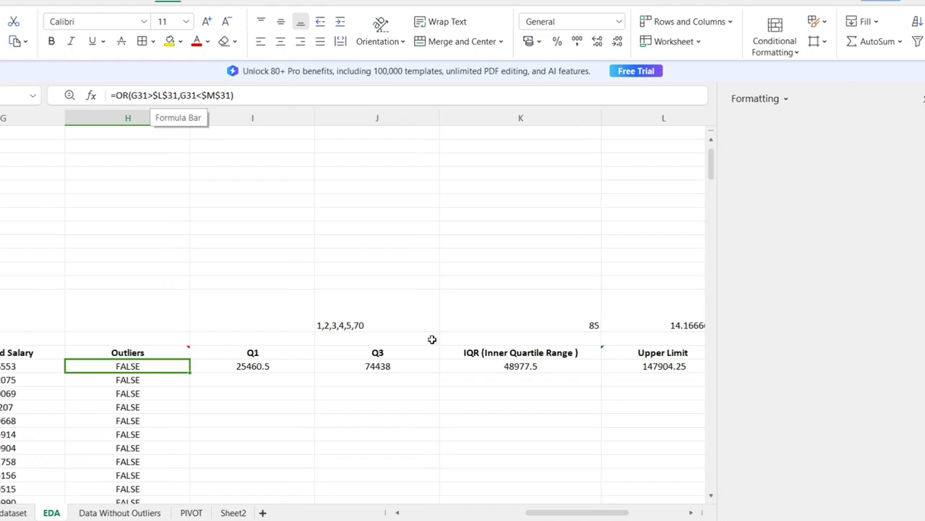
{"action": "scroll", "coordinate": [428, 402], "scroll_direction": "right", "scroll_amount": 1}
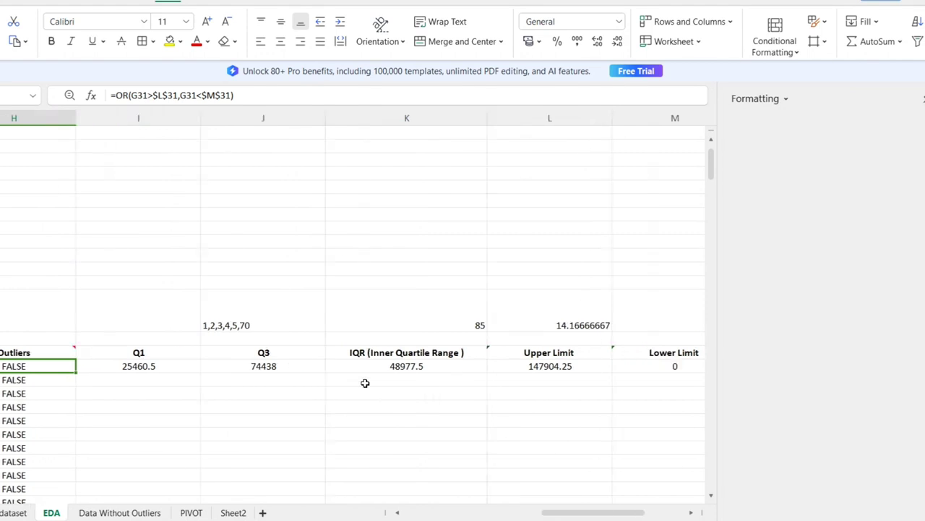
{"action": "scroll", "coordinate": [365, 383], "scroll_direction": "left", "scroll_amount": 1}
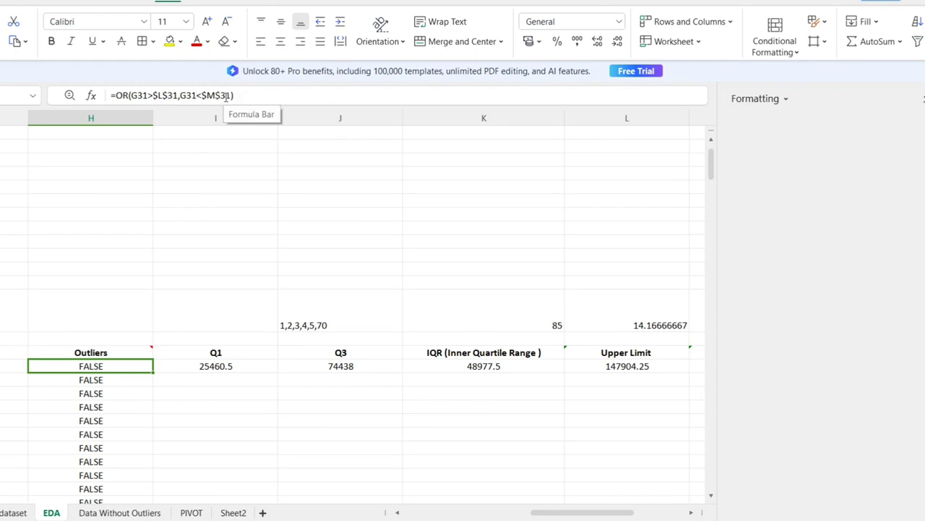
{"action": "scroll", "coordinate": [516, 384], "scroll_direction": "right", "scroll_amount": 2}
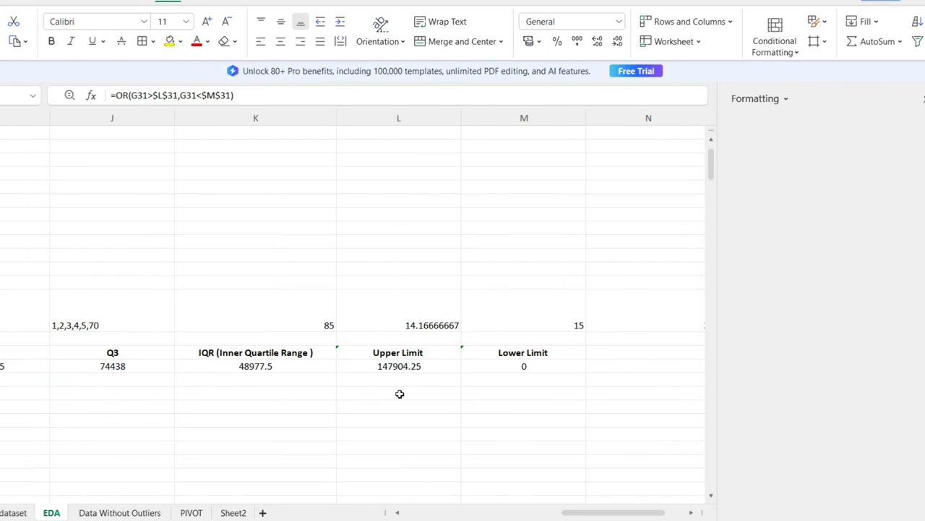
{"action": "scroll", "coordinate": [400, 394], "scroll_direction": "left", "scroll_amount": 1}
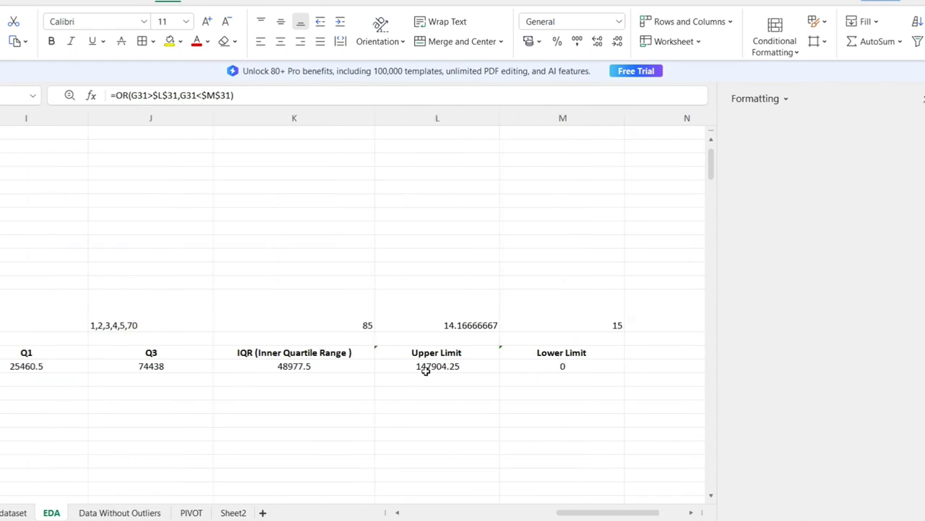
{"action": "scroll", "coordinate": [421, 399], "scroll_direction": "left", "scroll_amount": 3}
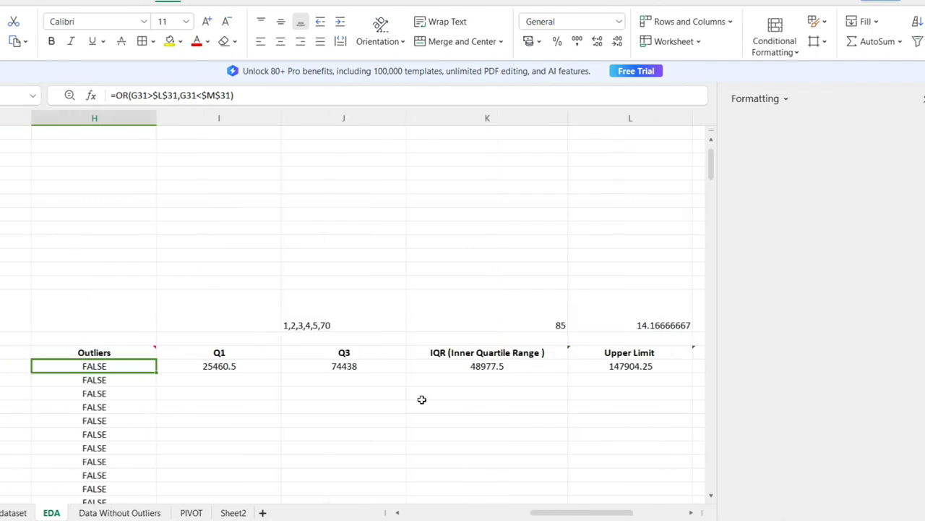
Step: Scan down the Outliers column's TRUE/FALSE flags and return to the top of the EDA sheet
{"action": "scroll", "coordinate": [287, 415], "scroll_direction": "down", "scroll_amount": 10}
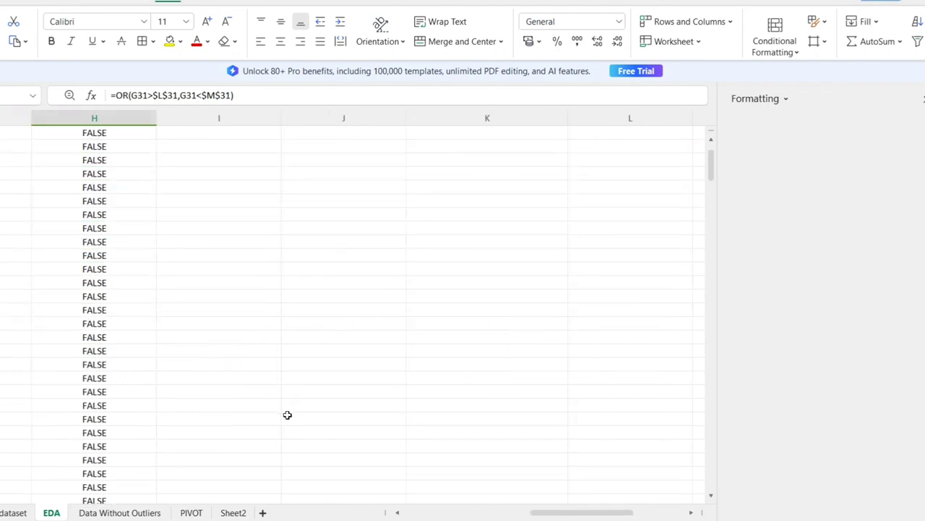
{"action": "scroll", "coordinate": [287, 415], "scroll_direction": "down", "scroll_amount": 10}
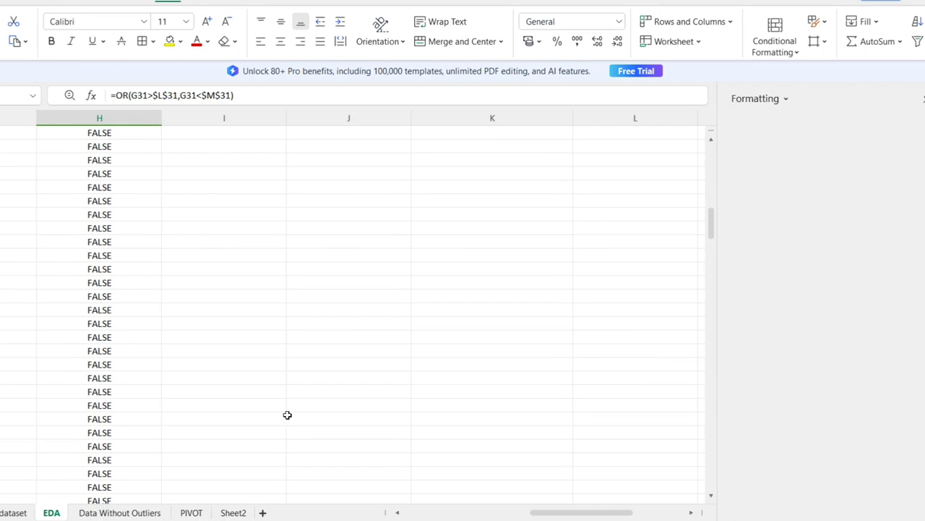
{"action": "scroll", "coordinate": [287, 415], "scroll_direction": "up", "scroll_amount": 10}
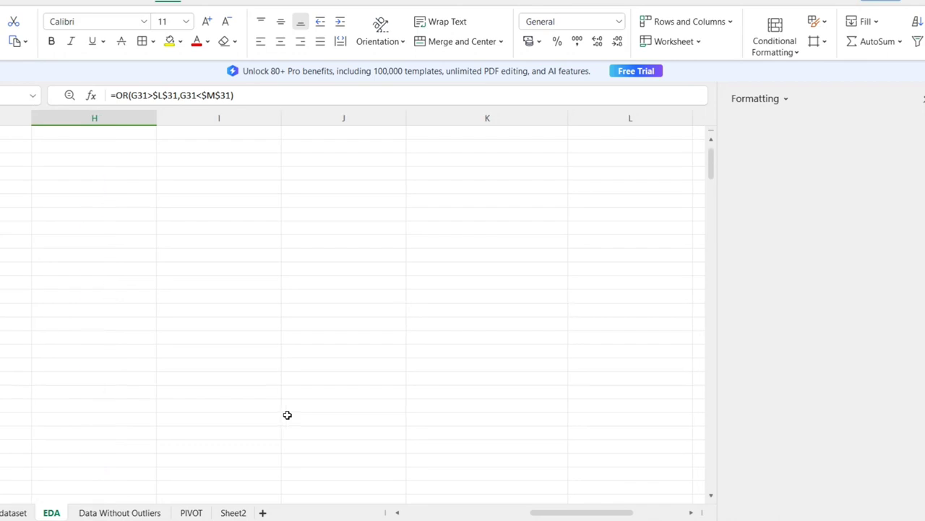
{"action": "scroll", "coordinate": [287, 415], "scroll_direction": "up", "scroll_amount": 5}
Step: Look over the EDA sheet's salary statistics, missing-value and outlier notes, and the applicant records below them
{"action": "scroll", "coordinate": [287, 415], "scroll_direction": "left", "scroll_amount": 7}
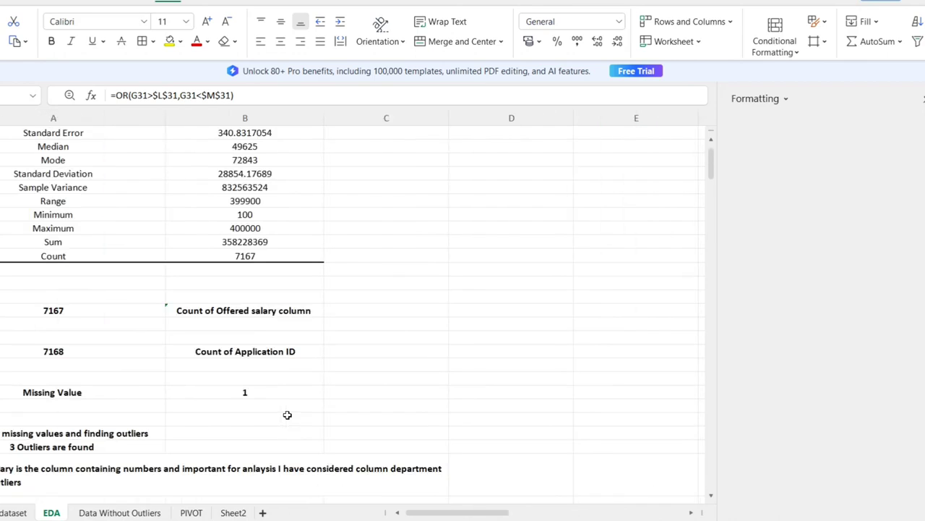
{"action": "scroll", "coordinate": [235, 418], "scroll_direction": "down", "scroll_amount": 6}
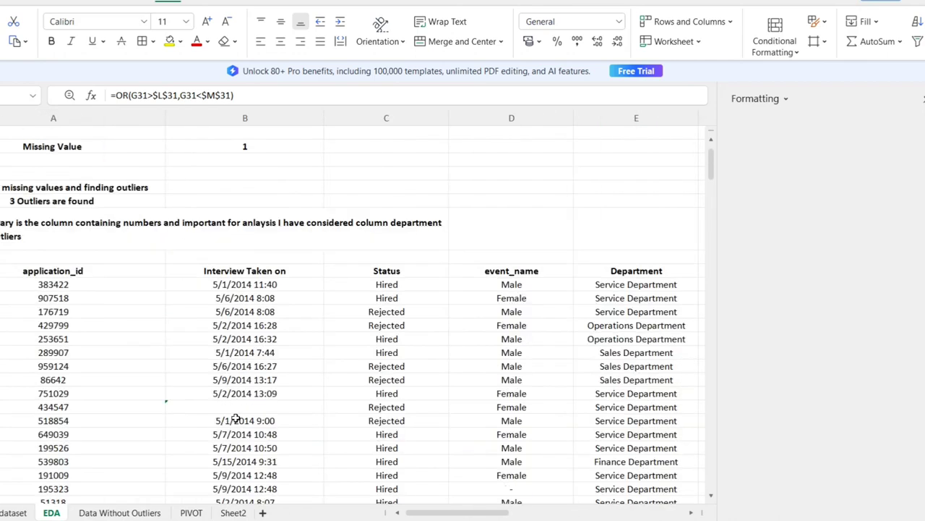
{"action": "scroll", "coordinate": [236, 418], "scroll_direction": "down", "scroll_amount": 6}
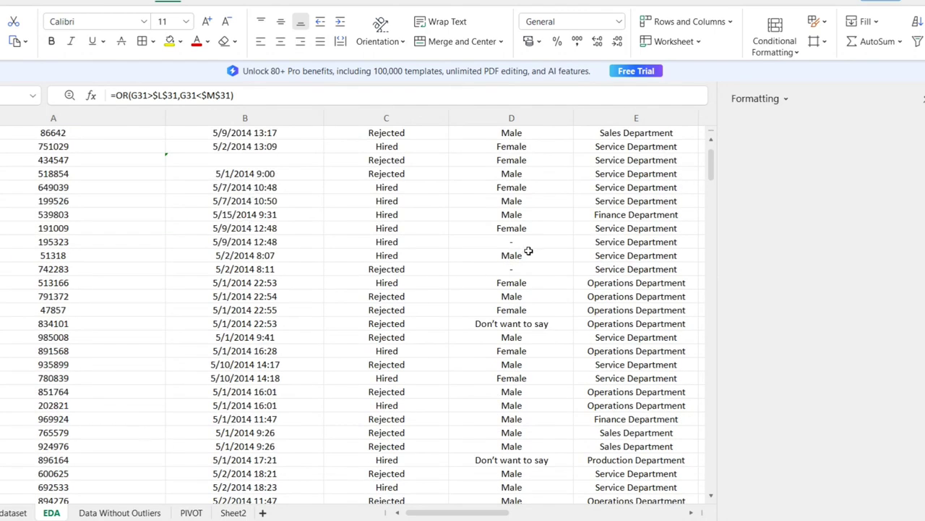
{"action": "scroll", "coordinate": [505, 475], "scroll_direction": "down", "scroll_amount": 13}
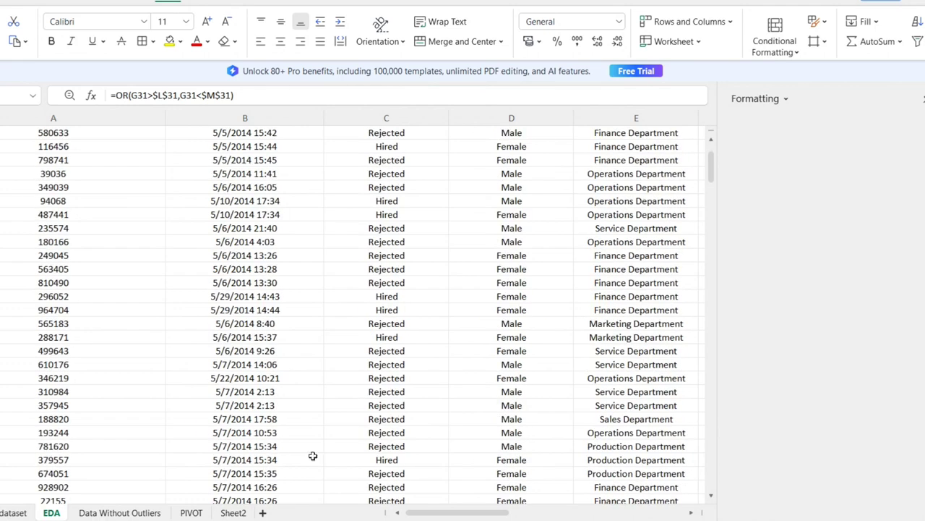
Step: Look briefly at the Data Without Outliers, PIVOT and Sheet2 worksheets, selecting an empty cell in column D of Sheet2
{"action": "left_click", "coordinate": [85, 513]}
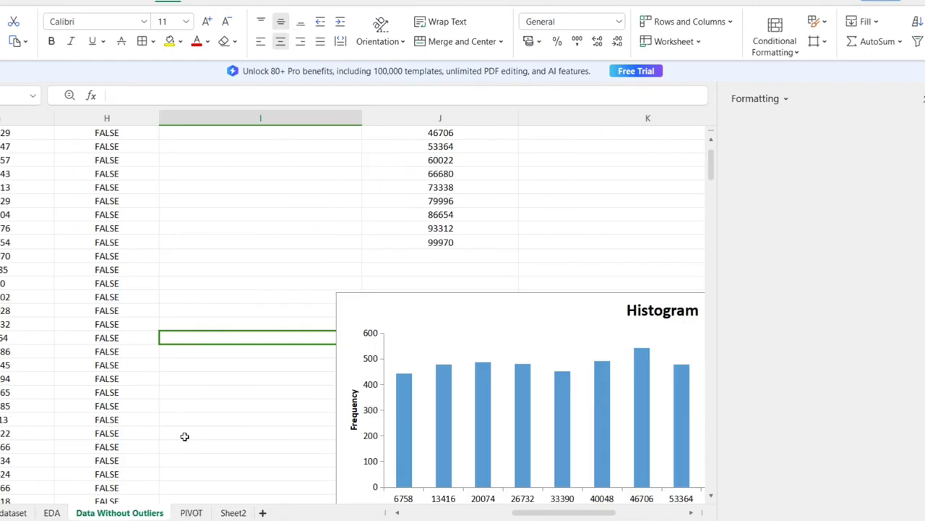
{"action": "scroll", "coordinate": [185, 441], "scroll_direction": "up", "scroll_amount": 10}
{"action": "left_click", "coordinate": [191, 512]}
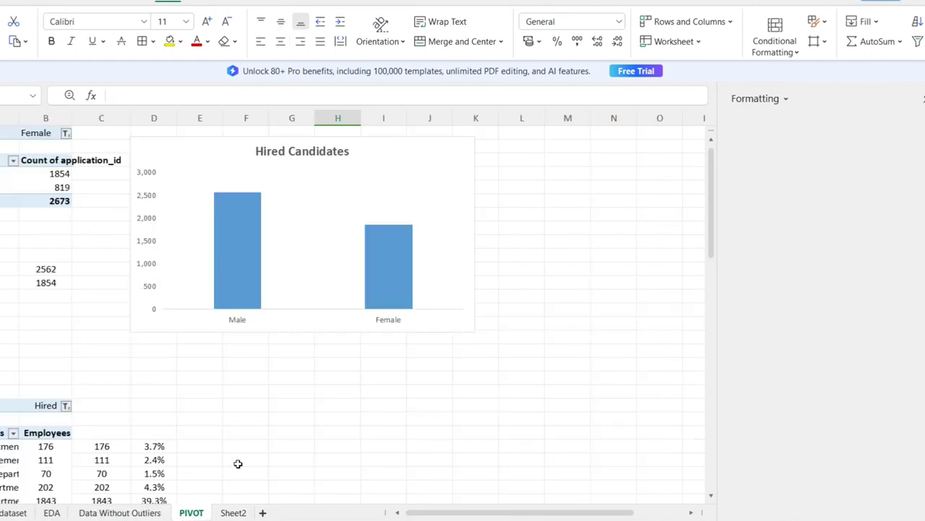
{"action": "left_click", "coordinate": [233, 512]}
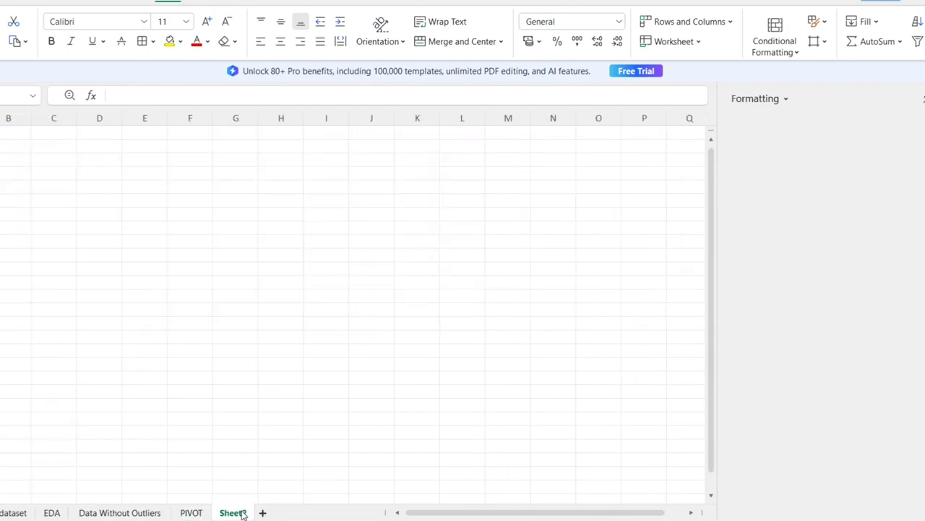
{"action": "left_click", "coordinate": [103, 298]}
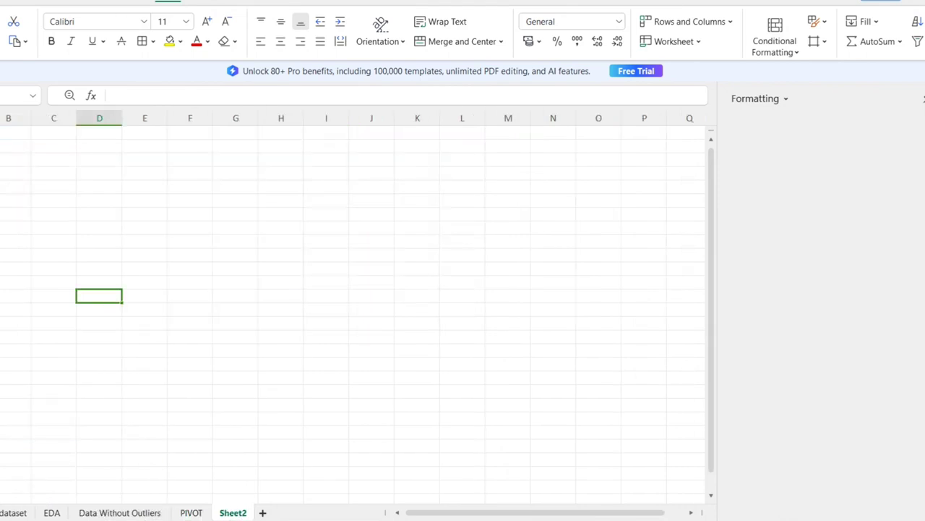
Step: Return to the Data Without Outliers sheet and inspect the Average Salary formula
{"action": "left_click", "coordinate": [62, 514]}
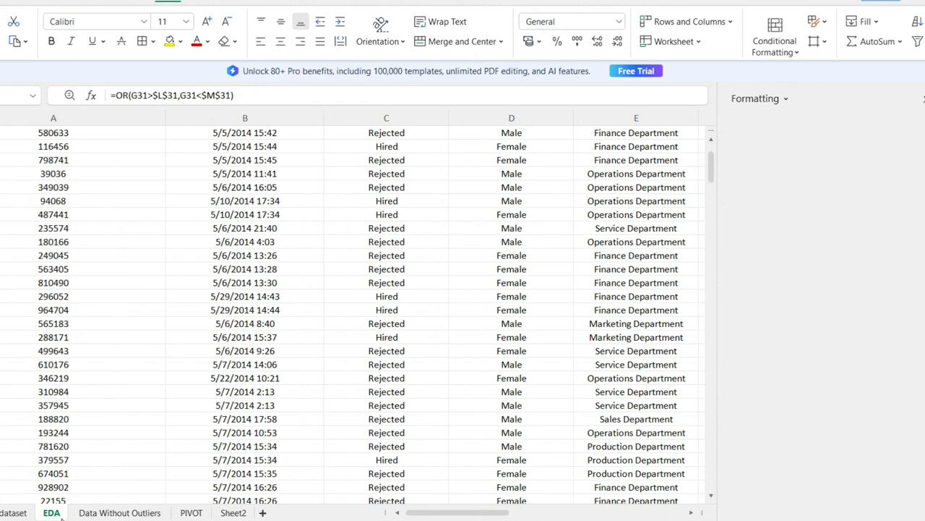
{"action": "left_click", "coordinate": [107, 512]}
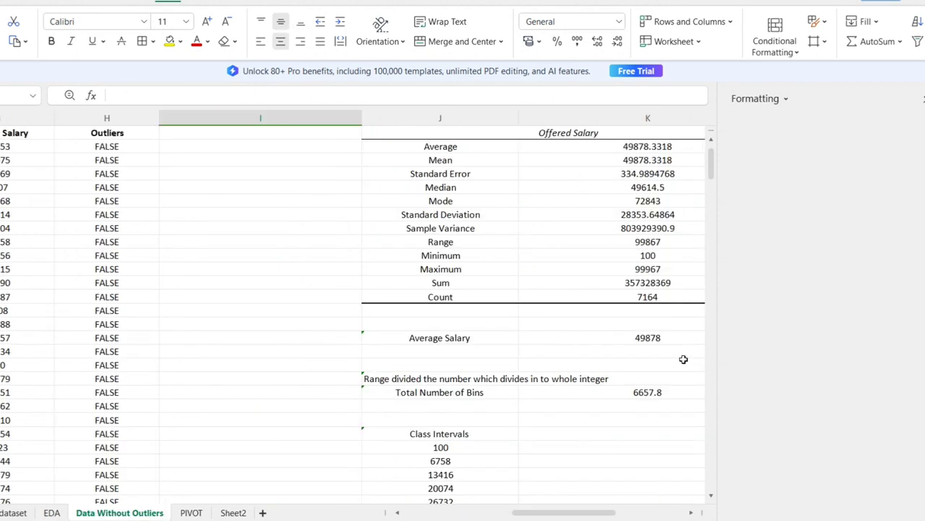
{"action": "left_click", "coordinate": [620, 338]}
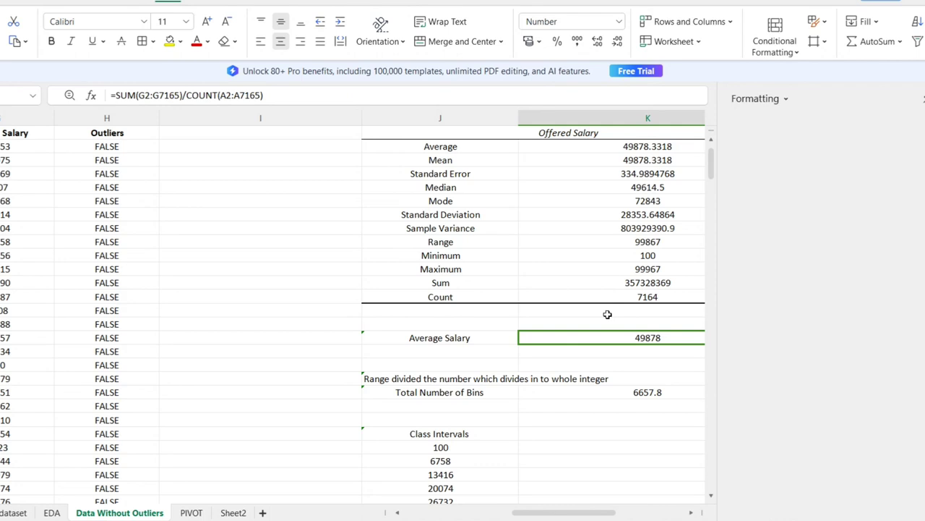
Step: Compare the EDA sheet's offered salary statistics with the summary on the Data Without Outliers sheet
{"action": "left_click", "coordinate": [51, 512]}
{"action": "scroll", "coordinate": [153, 451], "scroll_direction": "up", "scroll_amount": 15}
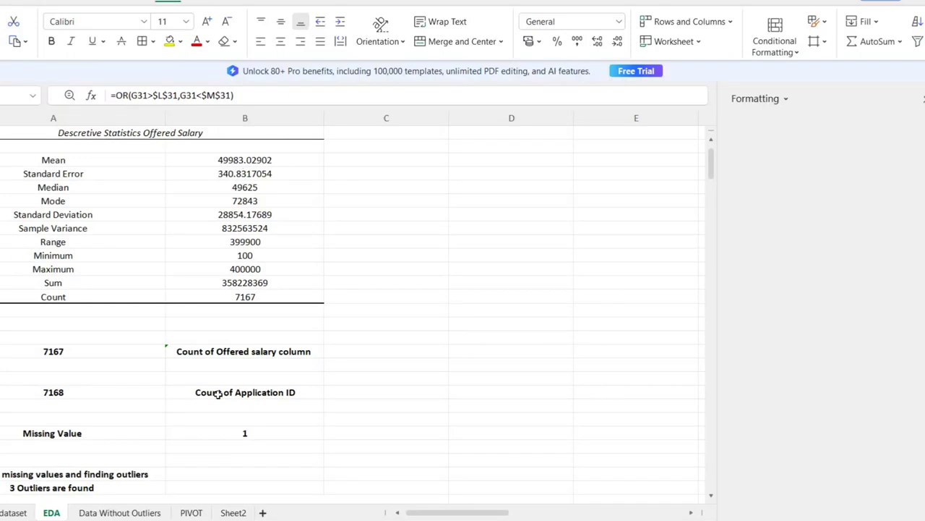
{"action": "left_click", "coordinate": [130, 511]}
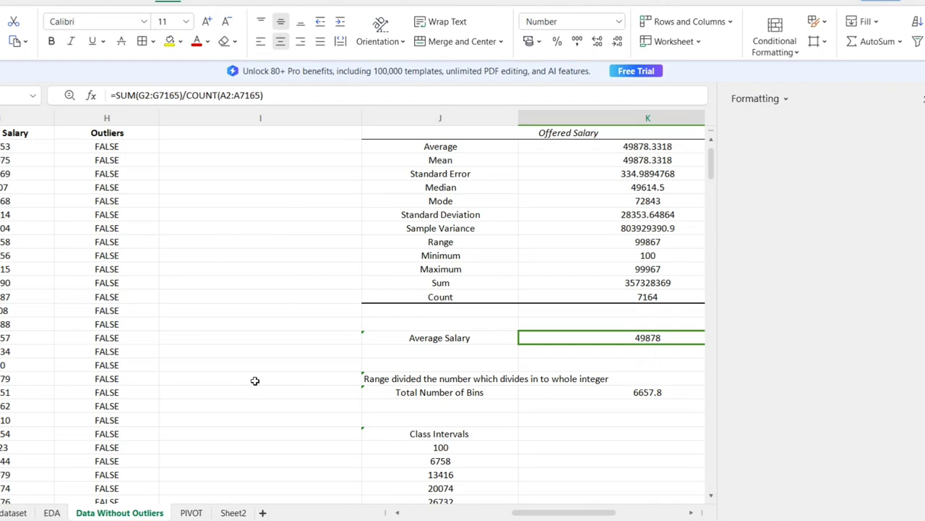
Step: Enter the text "99 rs" in the selected column D cell of Sheet2
{"action": "left_click", "coordinate": [234, 512]}
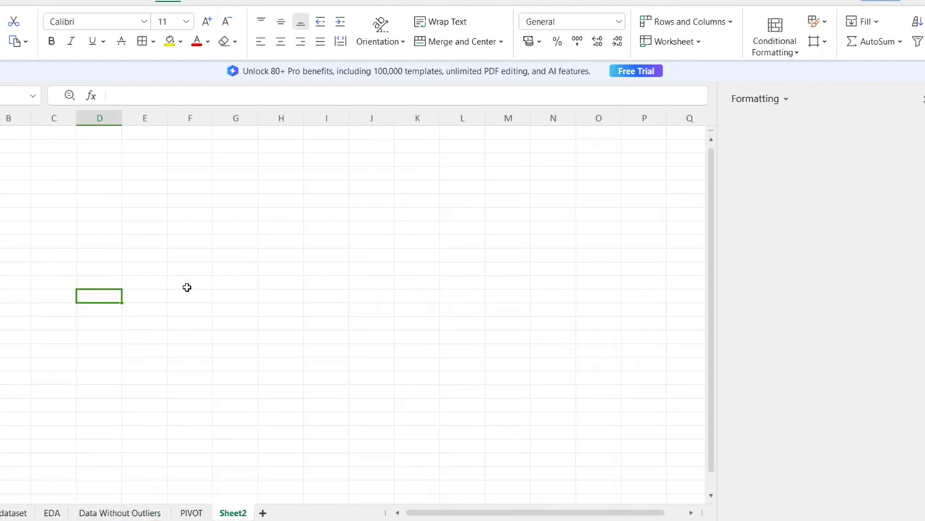
{"action": "type", "text": "99"}
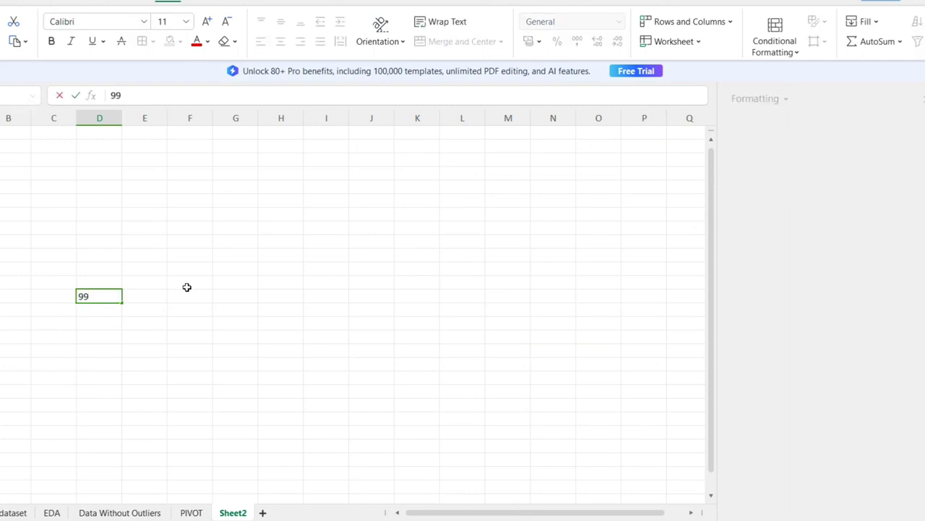
{"action": "type", "text": " rs"}
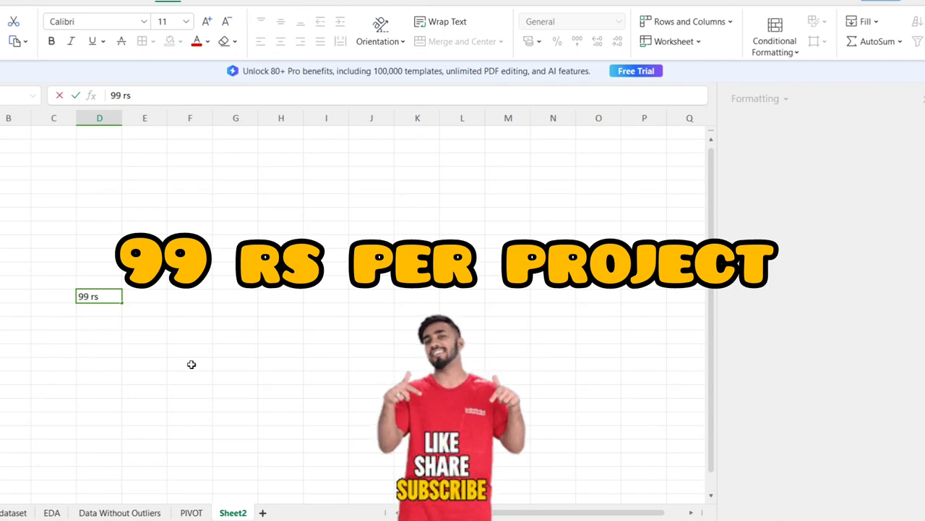
{"action": "left_click_drag", "start_coordinate": [192, 365], "coordinate": [150, 300]}
{"action": "left_click", "coordinate": [150, 300]}
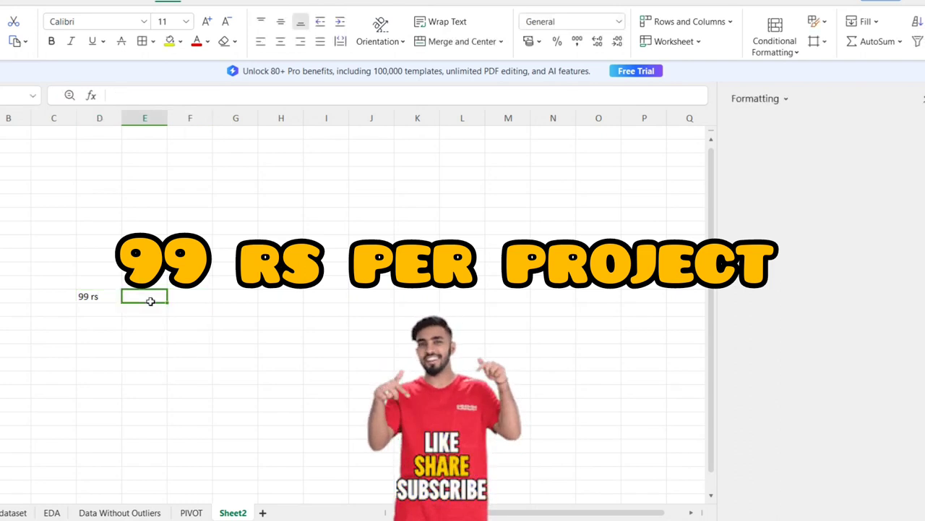
{"action": "left_click", "coordinate": [118, 332]}
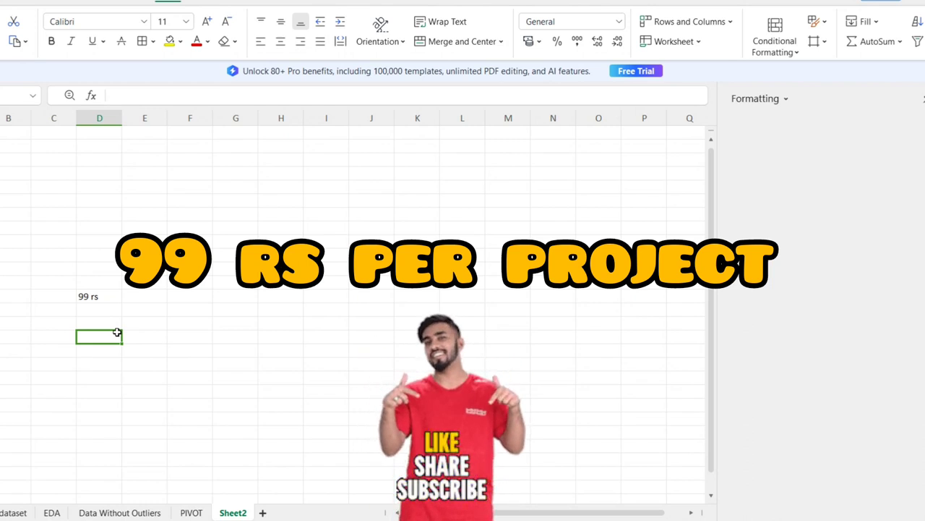
{"action": "key", "text": "Left"}
{"action": "key", "text": "Left"}
{"action": "key", "text": "Left"}
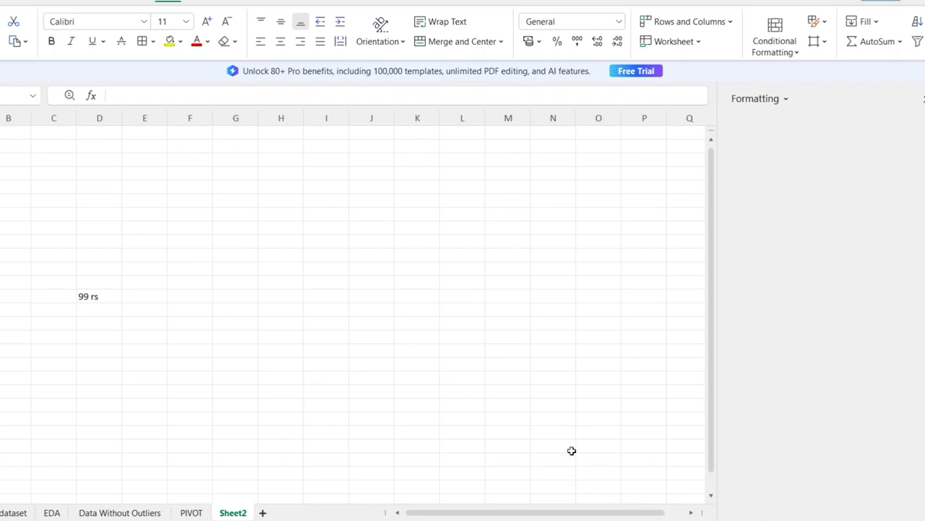
Step: Switch to the Trainity site in Chrome and look over the Career Tasks list with its scores and approval statuses
{"action": "mouse_move", "coordinate": [562, 520]}
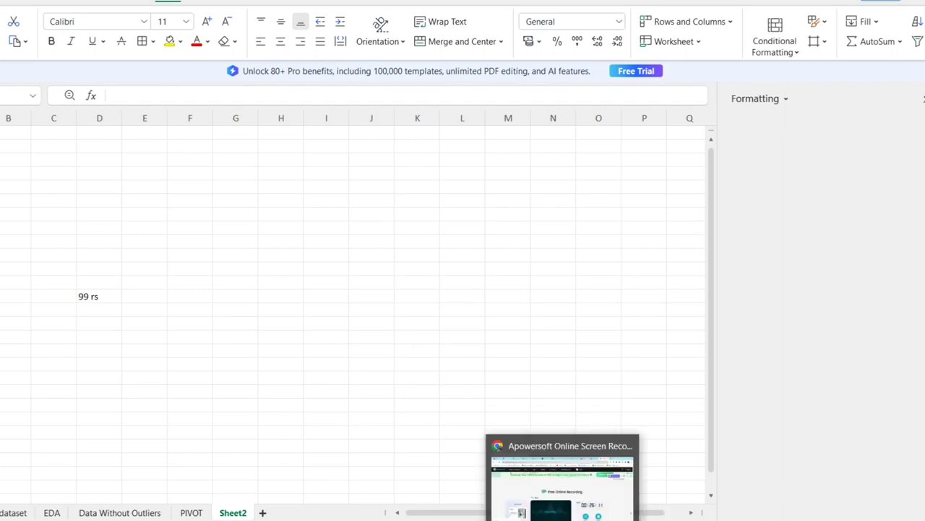
{"action": "mouse_move", "coordinate": [597, 520]}
{"action": "left_click", "coordinate": [593, 490]}
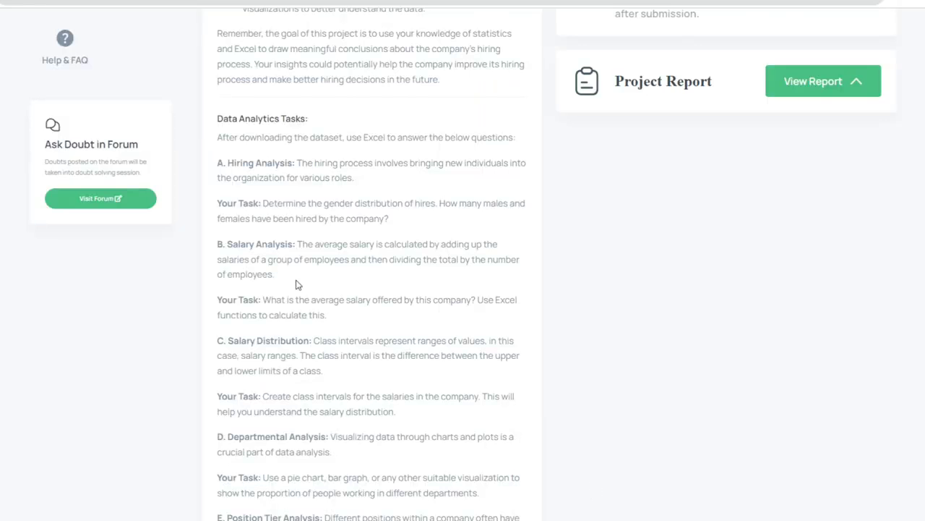
{"action": "scroll", "coordinate": [296, 284], "scroll_direction": "up", "scroll_amount": 4}
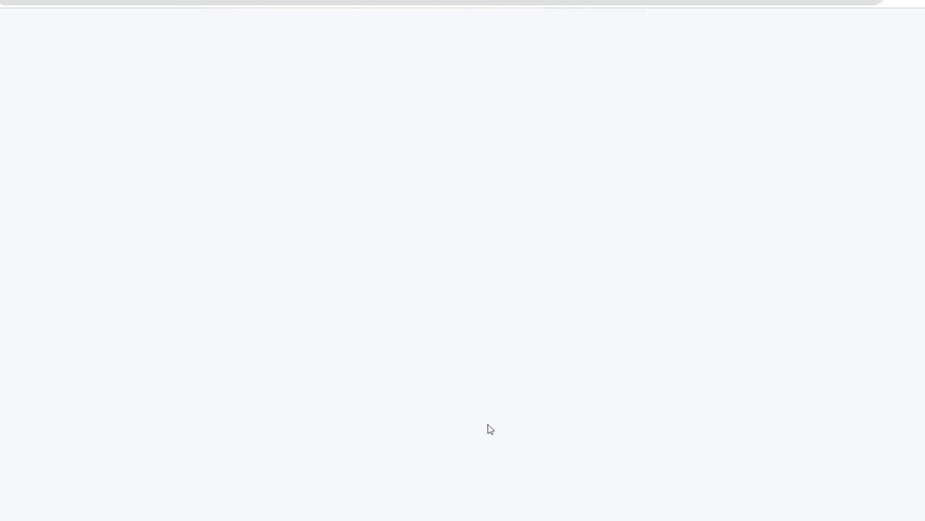
{"action": "scroll", "coordinate": [489, 429], "scroll_direction": "down", "scroll_amount": 3}
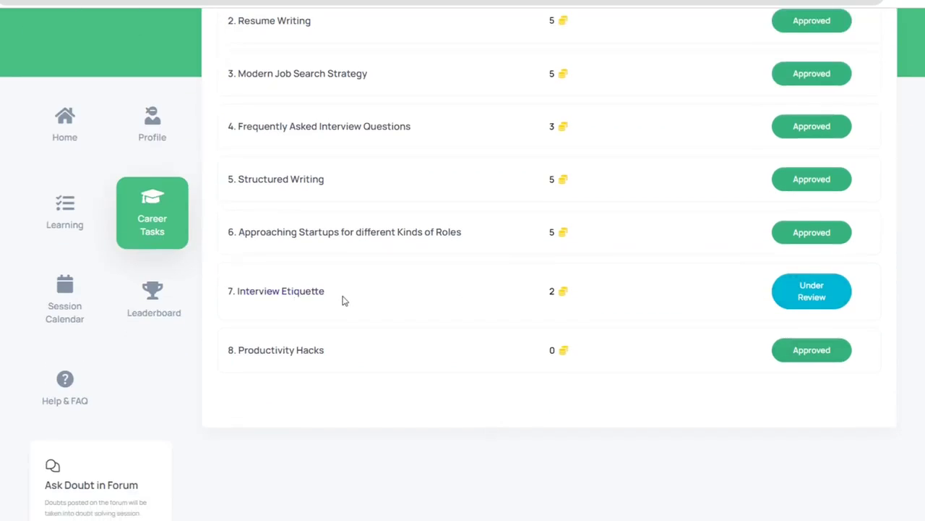
{"action": "scroll", "coordinate": [343, 301], "scroll_direction": "up", "scroll_amount": 3}
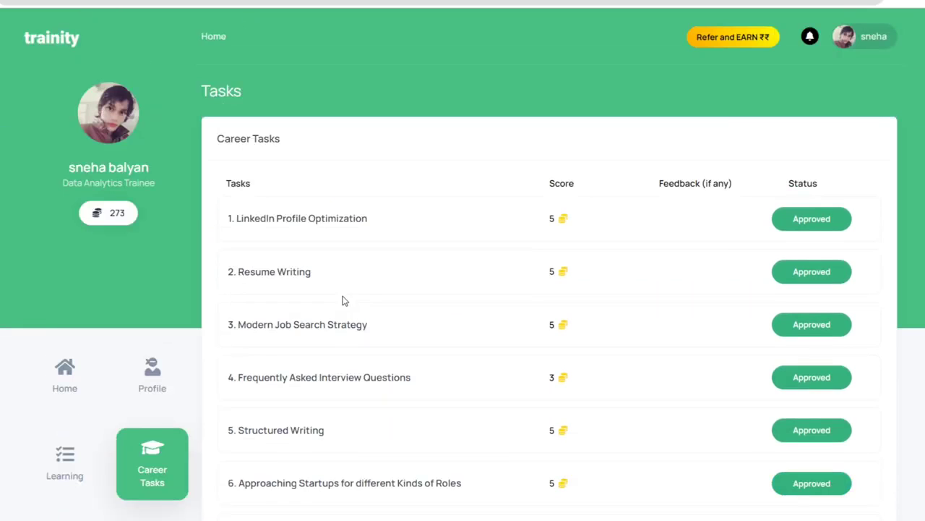
Step: Open the Trainity home dashboard, view the Level 5 Placement Resources, and close them again
{"action": "left_click", "coordinate": [57, 390]}
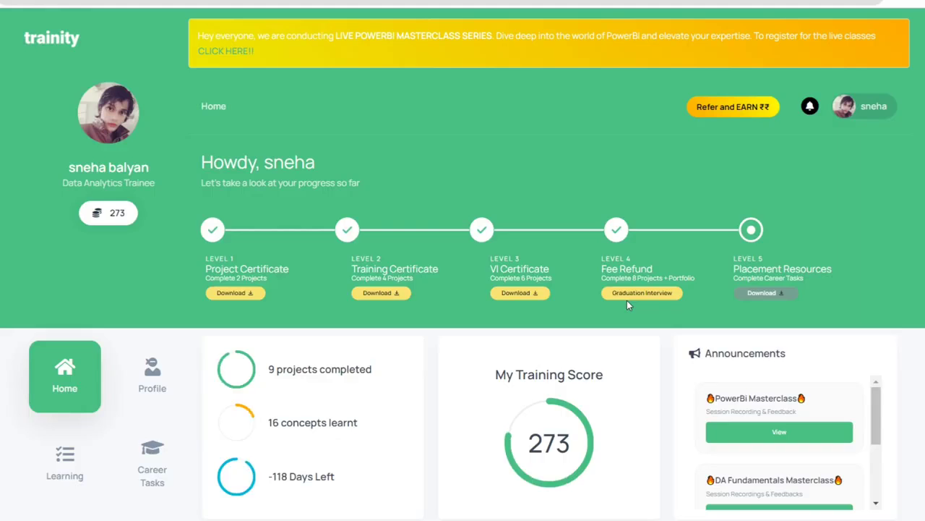
{"action": "left_click", "coordinate": [759, 293]}
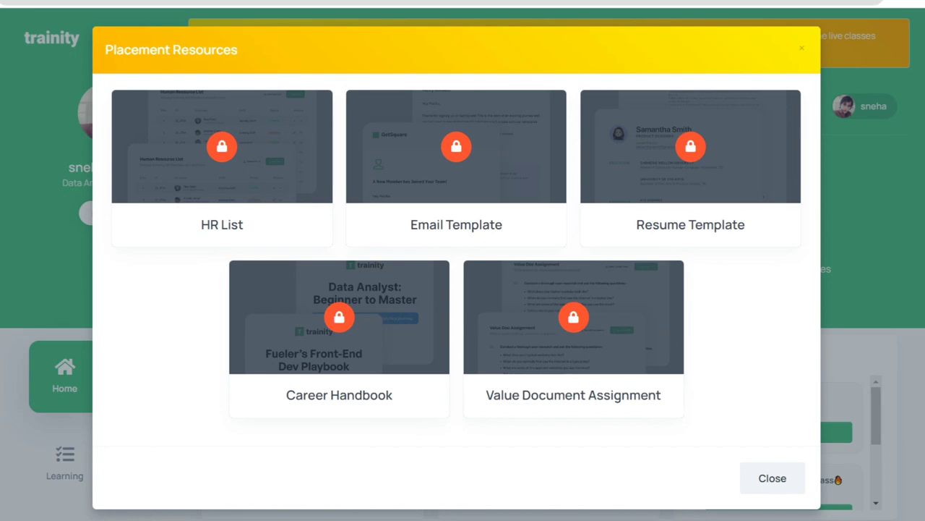
{"action": "left_click", "coordinate": [766, 483]}
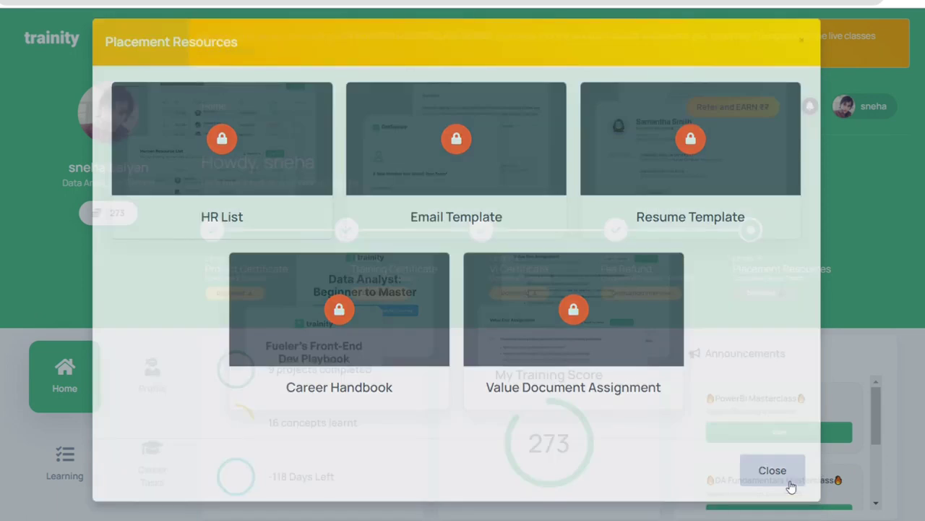